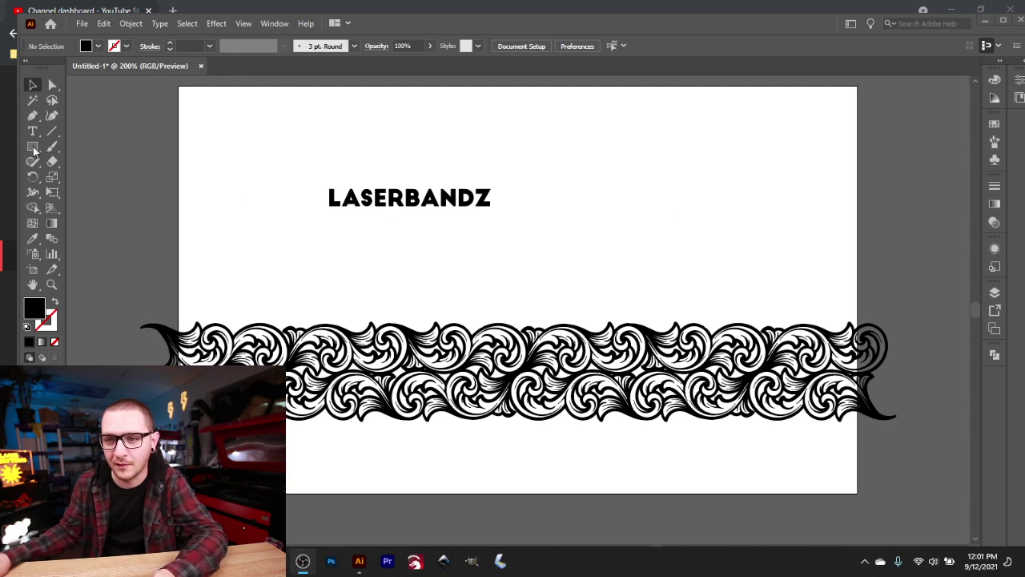
# - Draw a rectangle 145 mm wide and 25 mm high on the canvas
pyautogui.click(335, 286)
pyautogui.press('m')
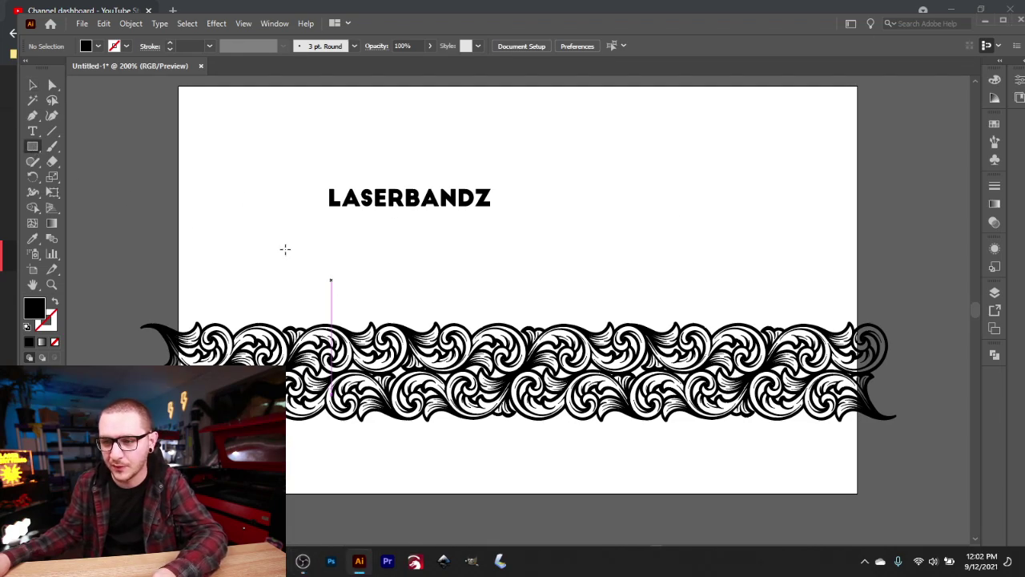
pyautogui.click(275, 249)
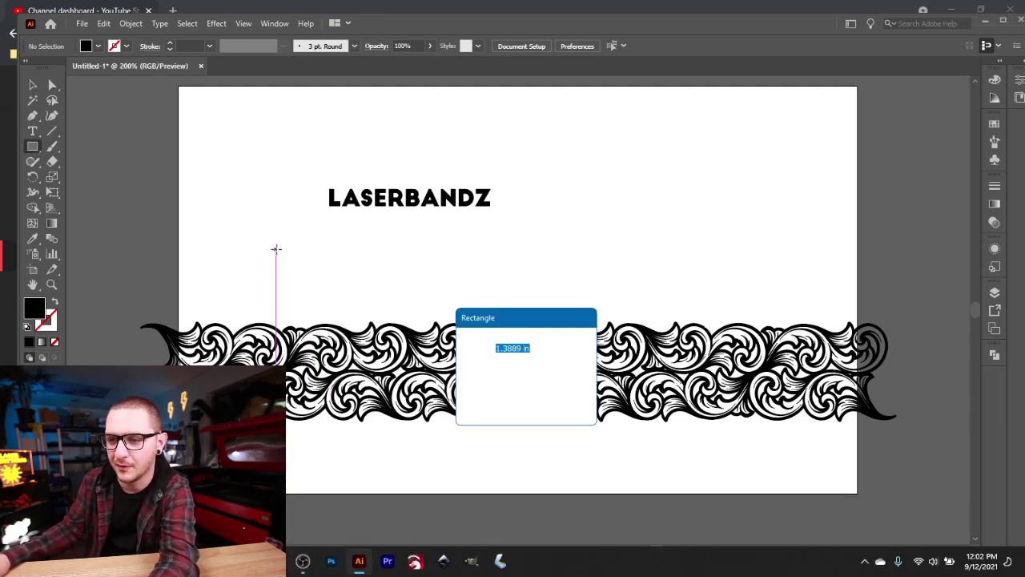
pyautogui.write('14')
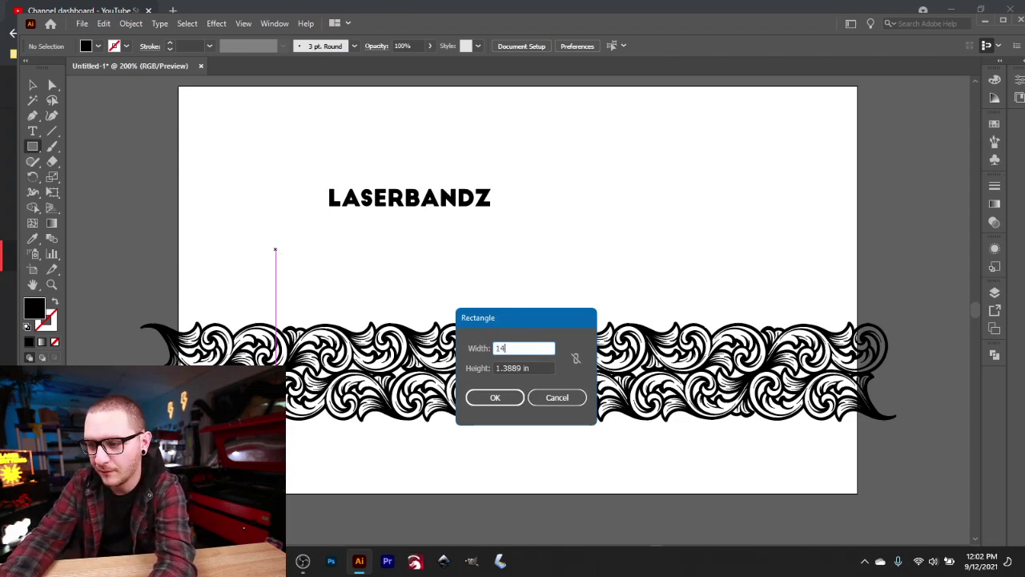
pyautogui.write('5mm')
pyautogui.press('Tab')
pyautogui.write('25mm')
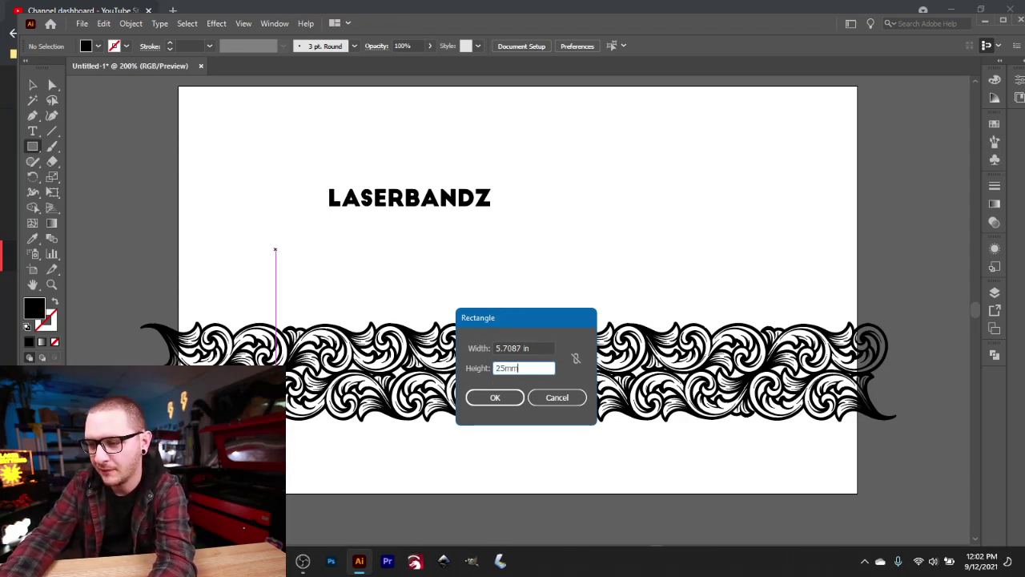
pyautogui.press('Tab')
pyautogui.press('Return')
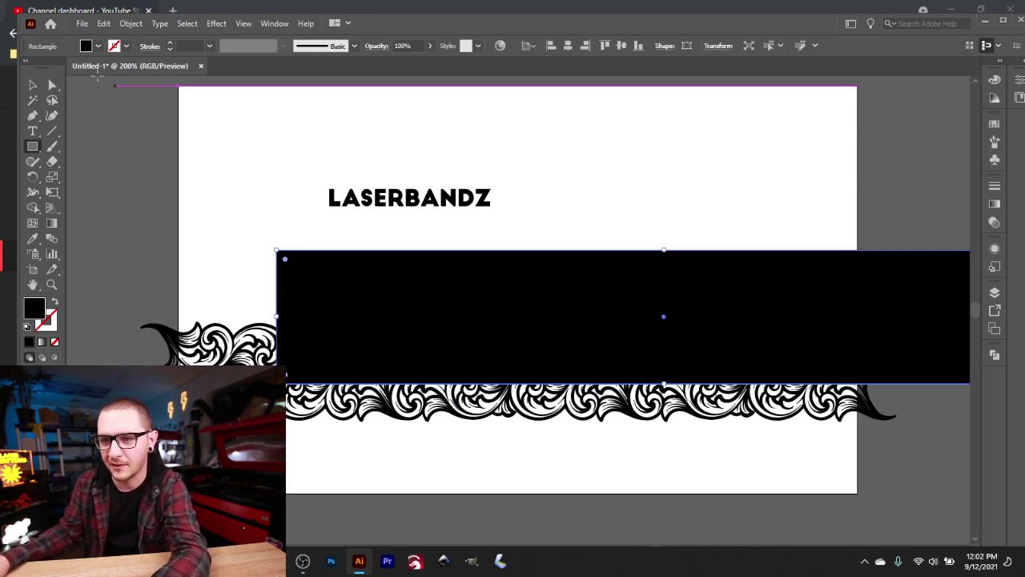
# - Move the LASERBANDZ text and the black rectangle upward so the rectangle sits between the text and the scroll pattern
pyautogui.click(34, 85)
pyautogui.moveTo(344, 282); pyautogui.dragTo(293, 287)
pyautogui.click(357, 200)
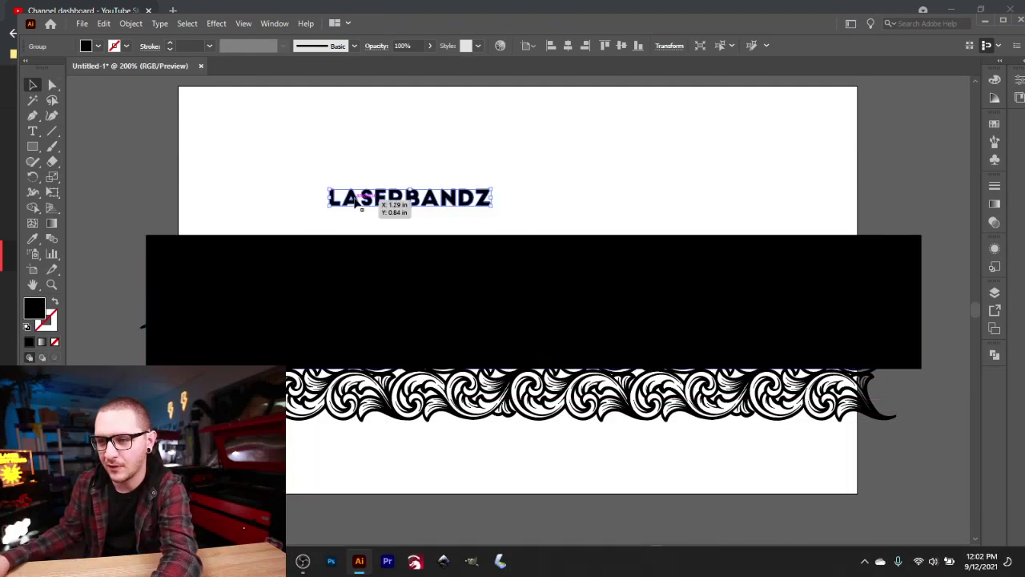
pyautogui.moveTo(342, 130); pyautogui.dragTo(342, 130)
pyautogui.moveTo(352, 256); pyautogui.dragTo(332, 188)
# - Give the rectangle no fill and a 0.5 pt black stroke
pyautogui.click(410, 341)
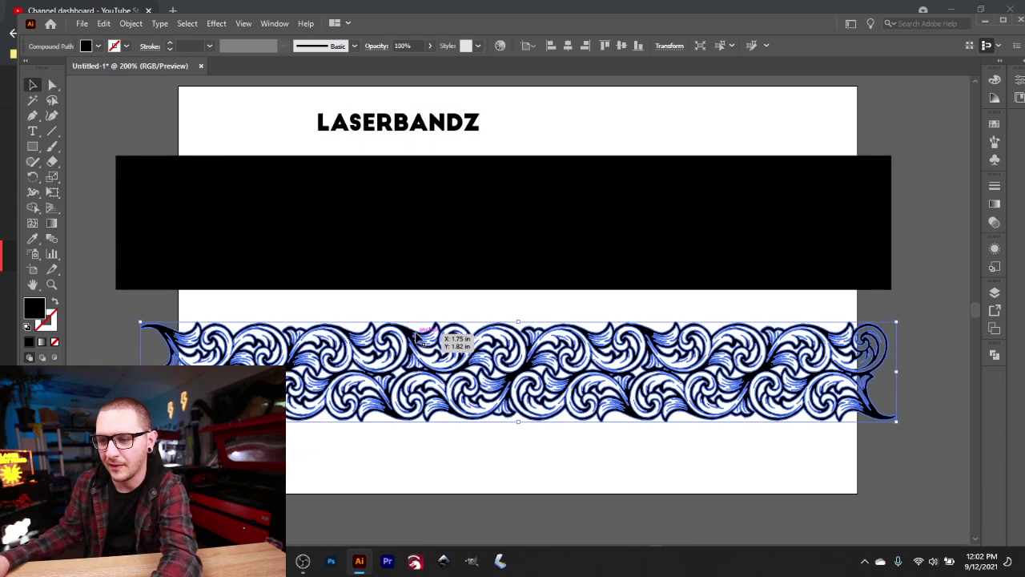
pyautogui.click(227, 210)
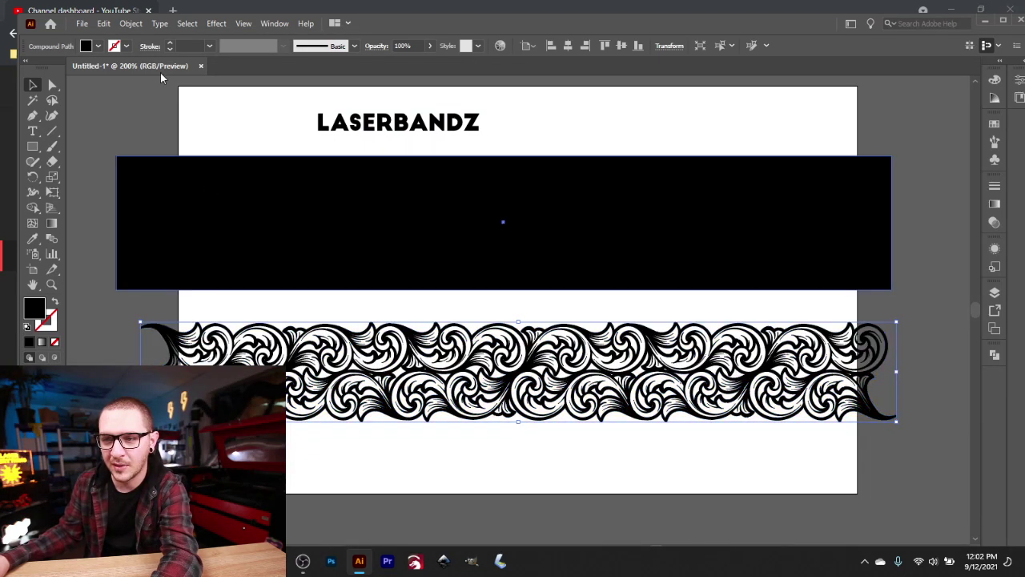
pyautogui.keyDown('shift'); pyautogui.click(96, 46); pyautogui.keyUp('shift')
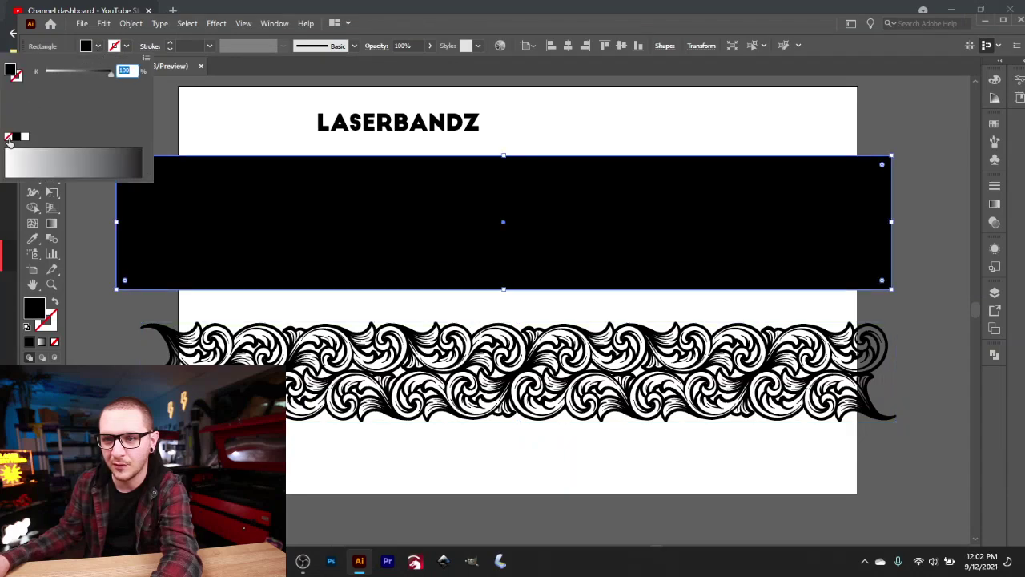
pyautogui.click(8, 137)
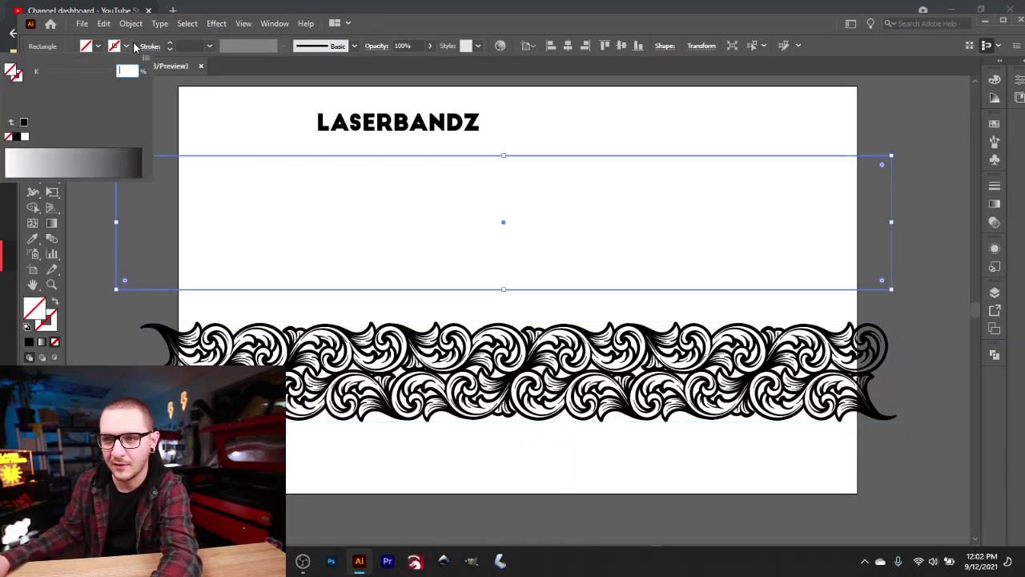
pyautogui.click(169, 45)
pyautogui.click(169, 44)
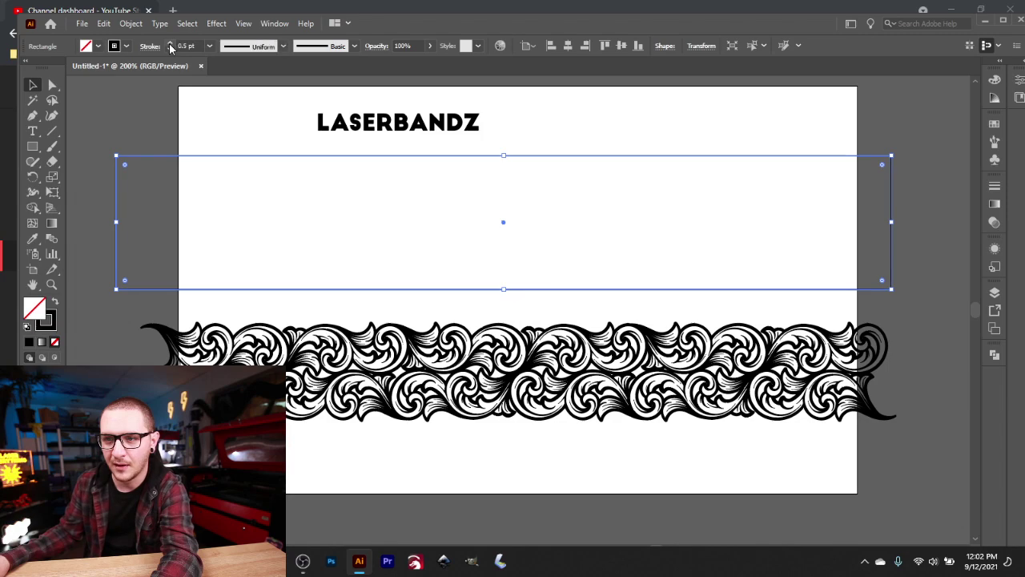
pyautogui.click(218, 296)
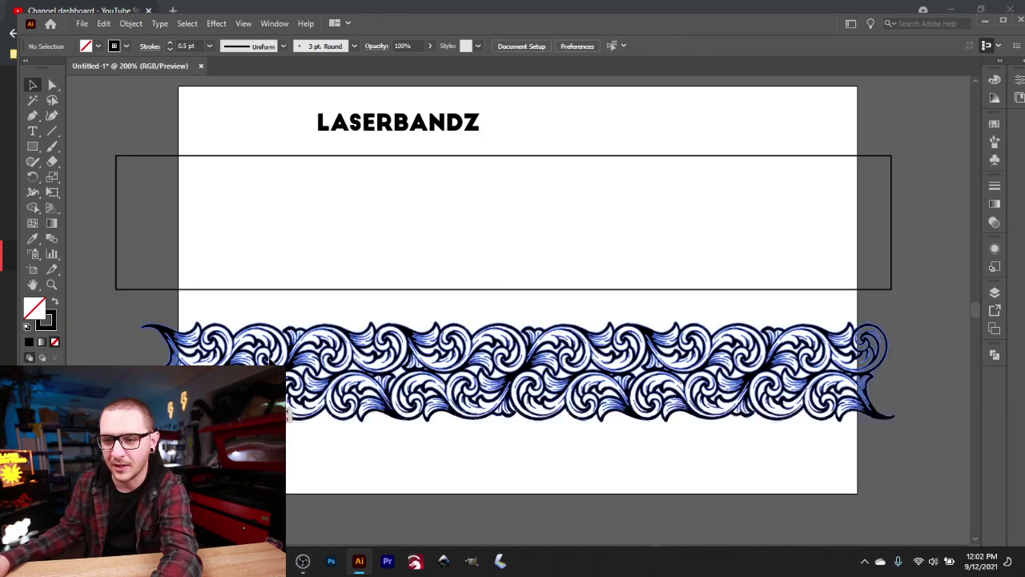
# - Move the scroll pattern over the outlined rectangle, enlarge it and reposition it so it covers the rectangle on all sides
pyautogui.moveTo(292, 360); pyautogui.dragTo(260, 189)
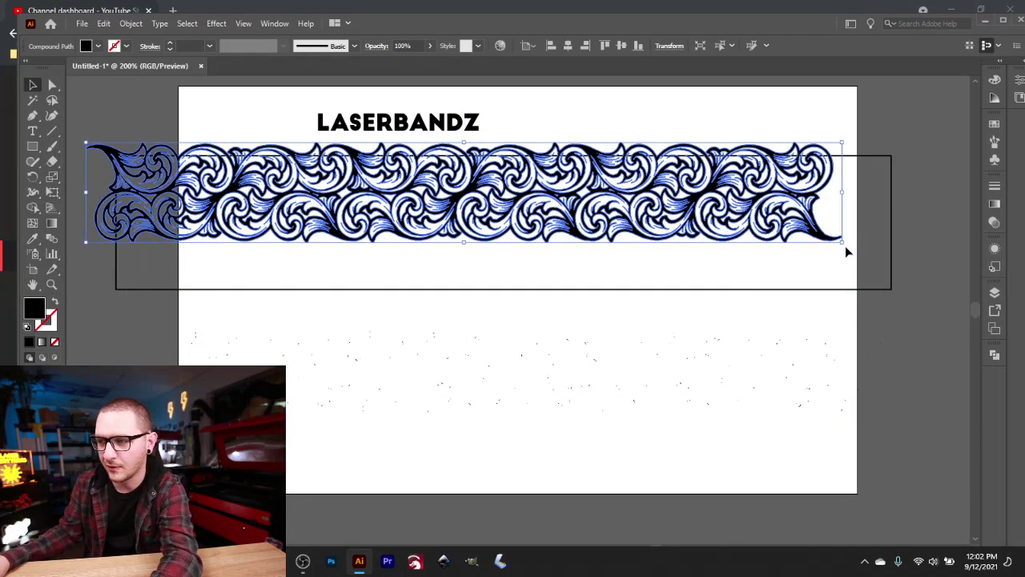
pyautogui.moveTo(848, 252); pyautogui.dragTo(1023, 474)
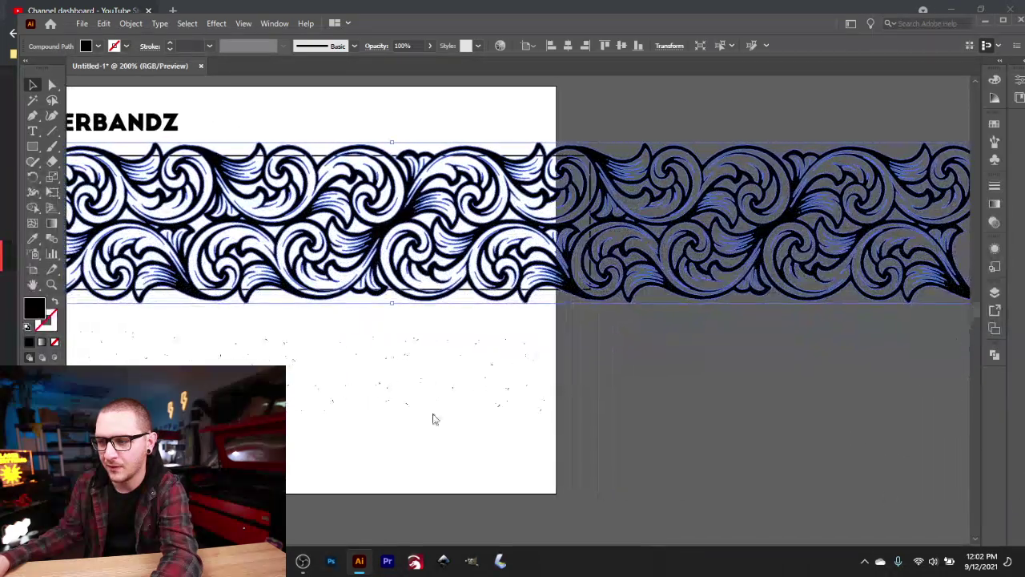
pyautogui.moveTo(483, 368); pyautogui.dragTo(603, 390)
pyautogui.moveTo(564, 264); pyautogui.dragTo(317, 256)
pyautogui.click(378, 373)
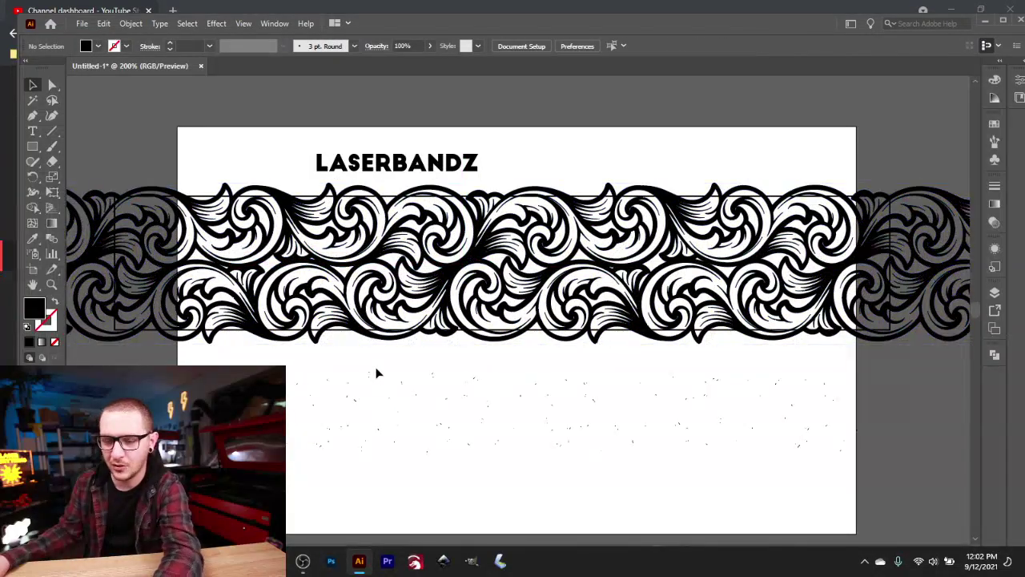
pyautogui.click(325, 334)
pyautogui.click(492, 456)
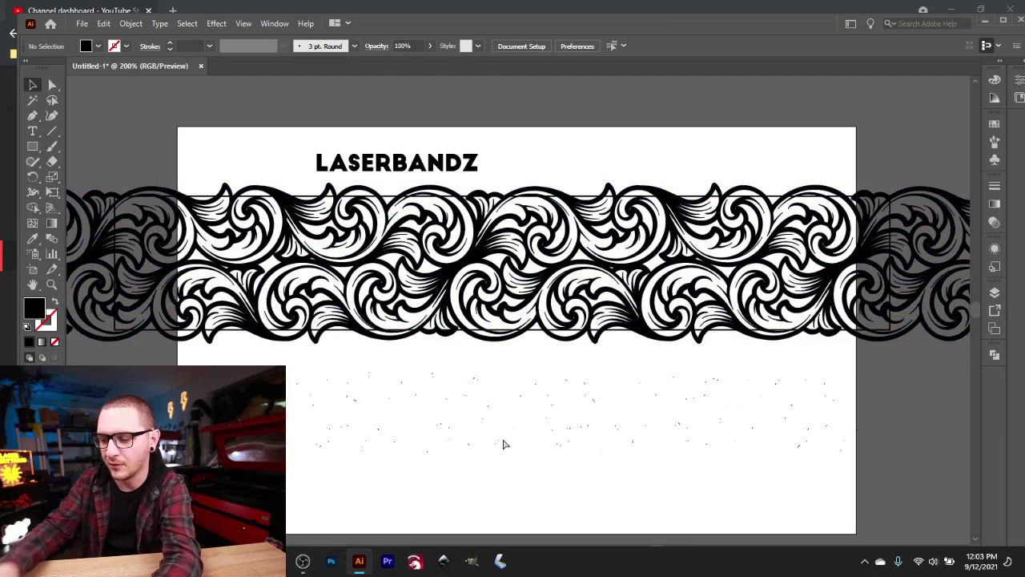
# - Bring the outlined rectangle to the front, above the enlarged scroll pattern
pyautogui.hotkey('ctrl', '-')
pyautogui.hotkey('ctrl', '-')
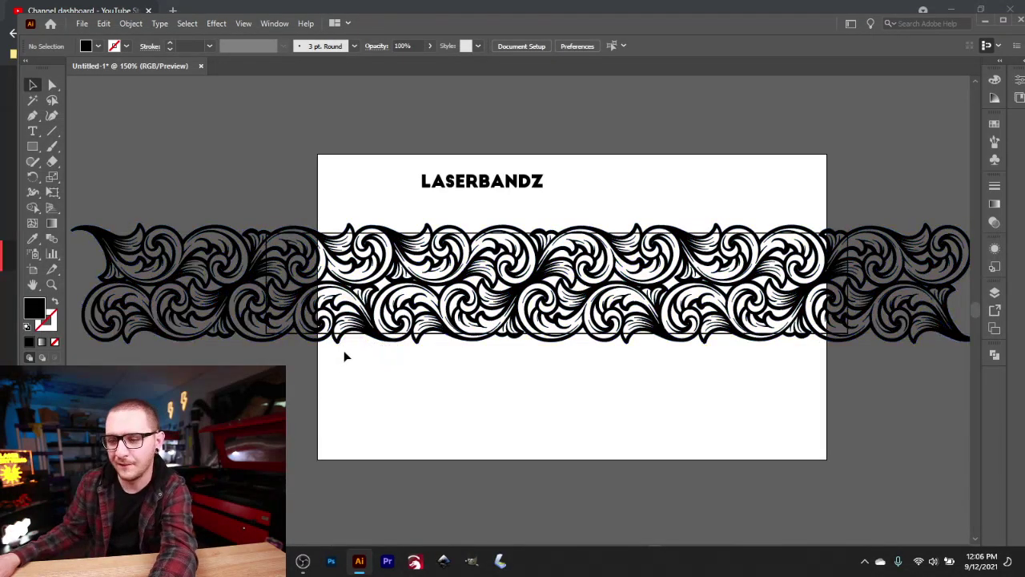
pyautogui.click(271, 310)
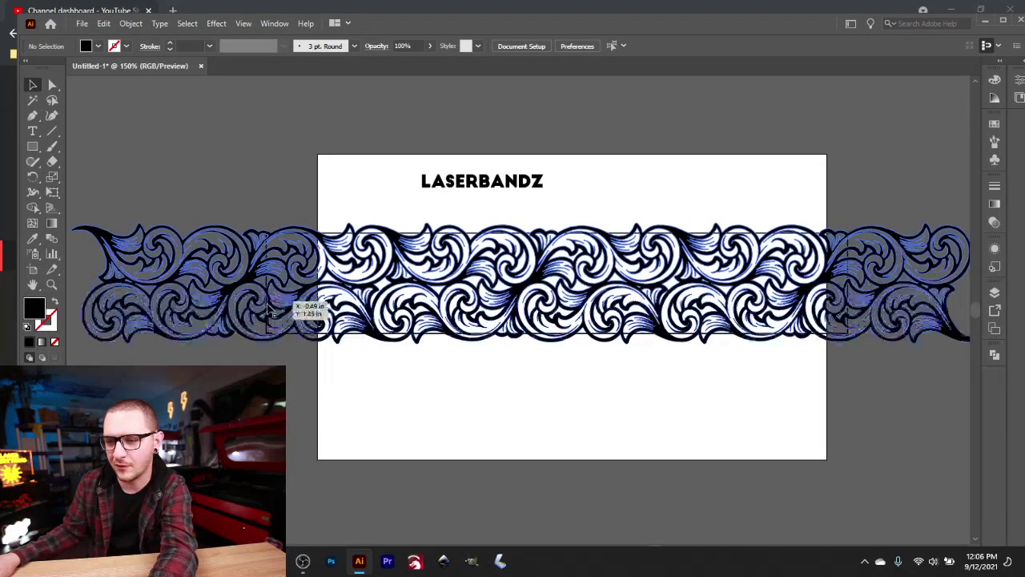
pyautogui.click(298, 281)
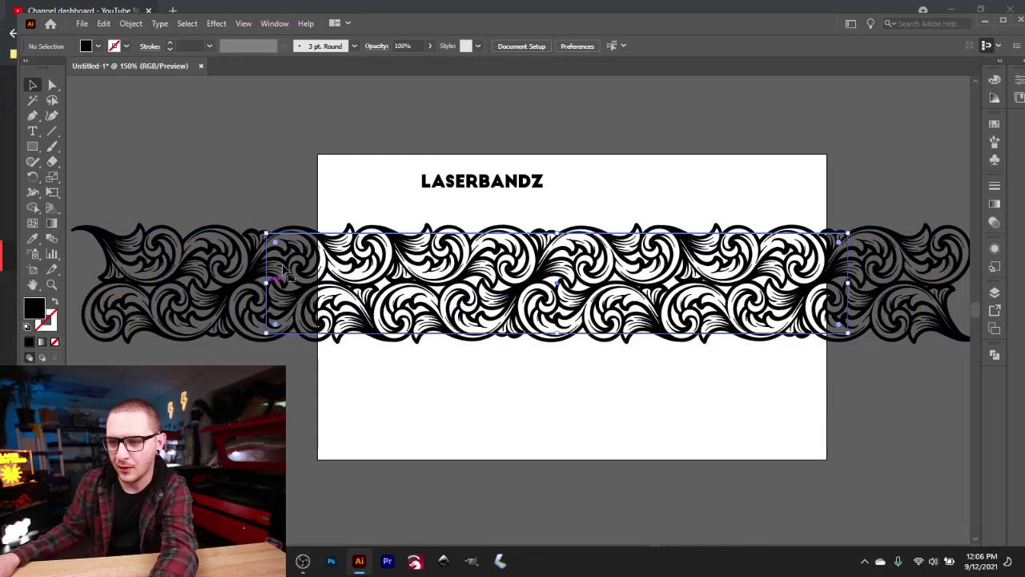
pyautogui.click(283, 269)
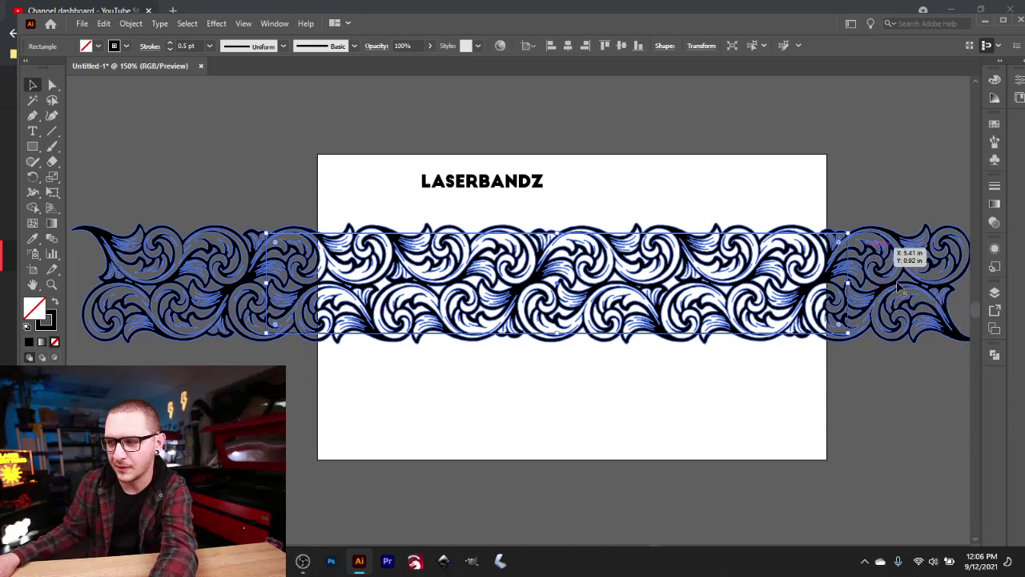
pyautogui.click(639, 381)
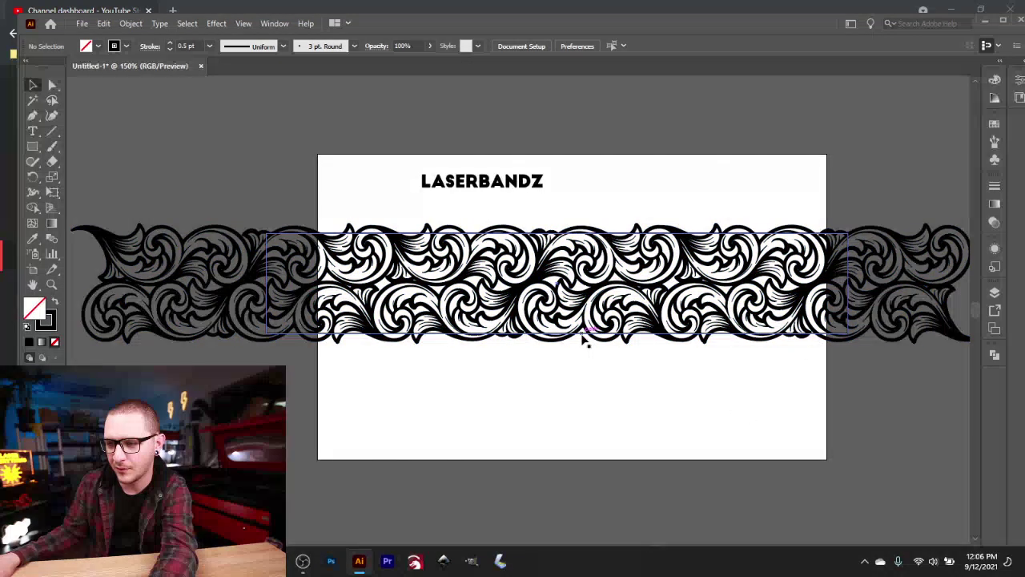
pyautogui.click(585, 338)
pyautogui.rightClick(589, 340)
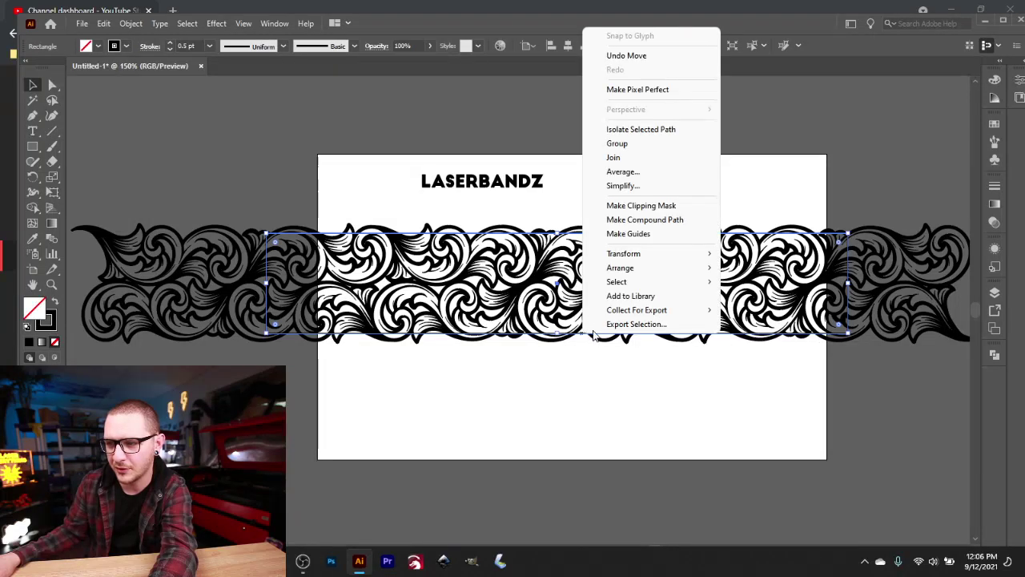
pyautogui.moveTo(695, 269)
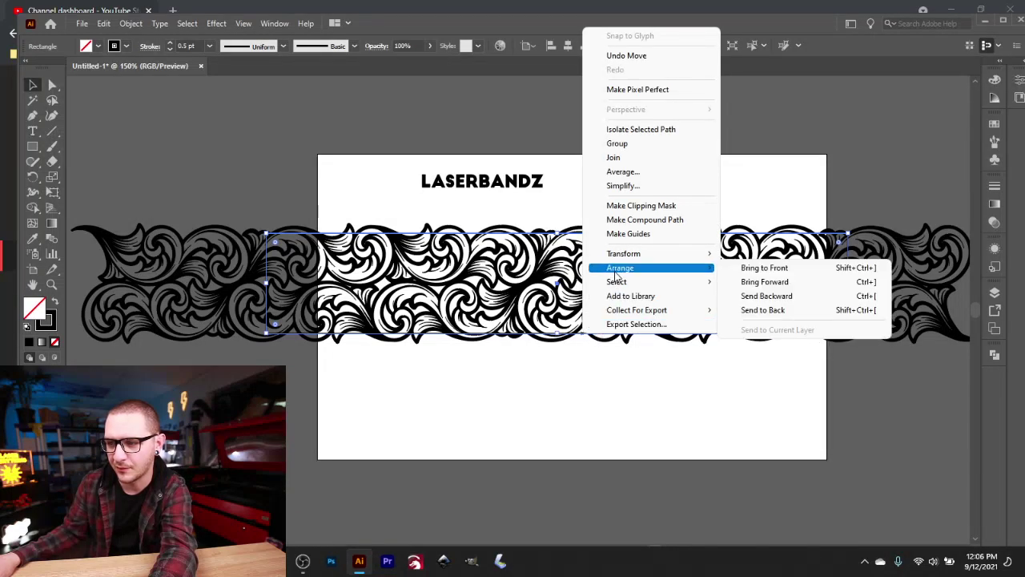
pyautogui.click(755, 269)
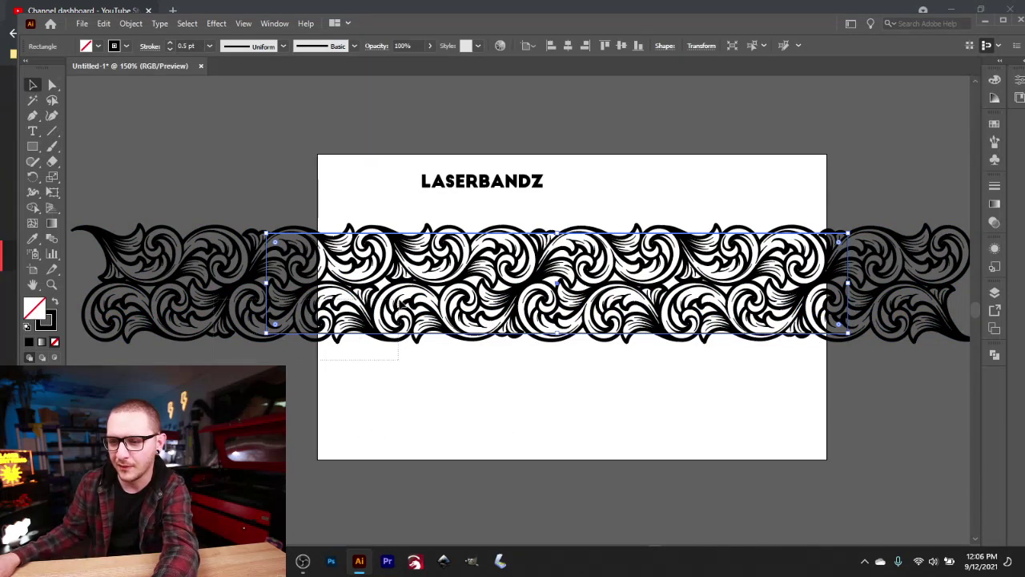
# - Clip the scroll pattern to the rectangle with a clipping mask and shift the clipped band left and slightly up
pyautogui.hotkey('ctrl', 'a')
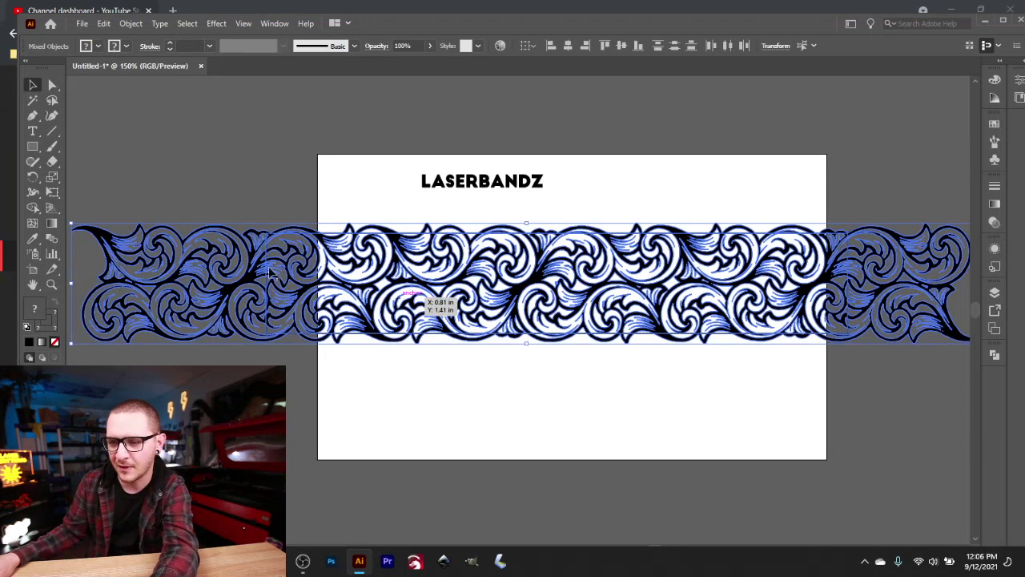
pyautogui.rightClick(301, 297)
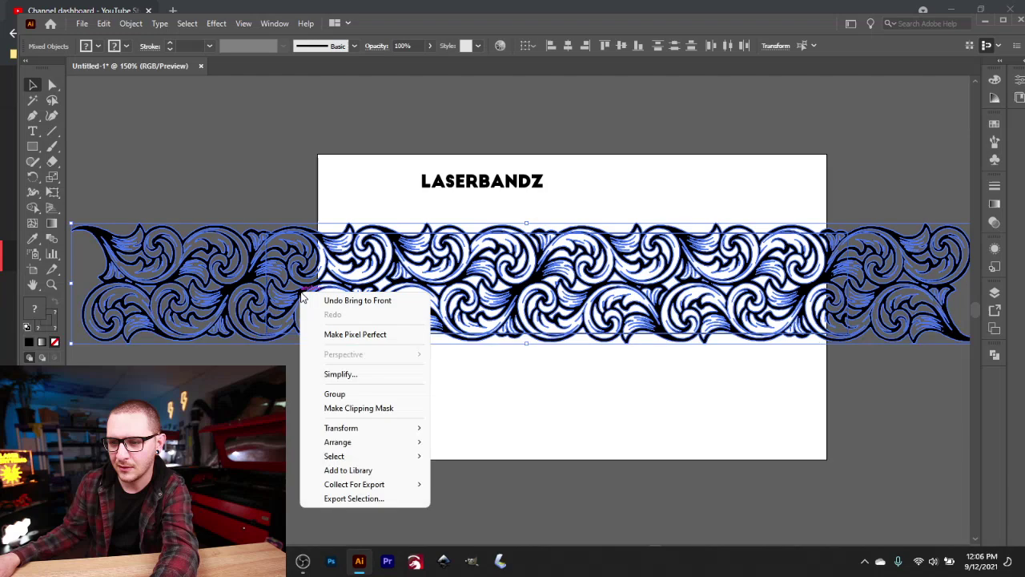
pyautogui.click(339, 410)
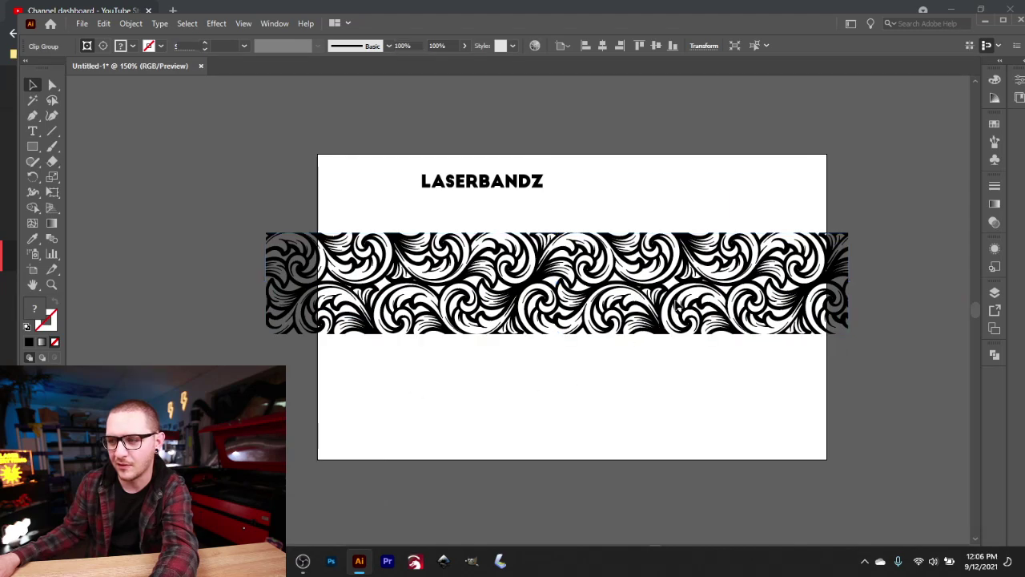
pyautogui.hotkey('ctrl', 'shift', 'a')
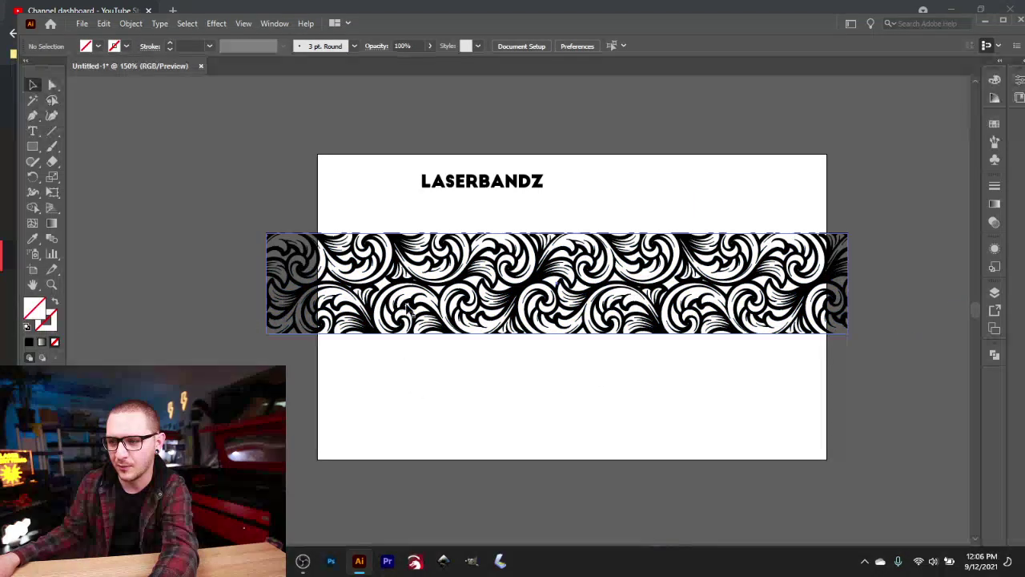
pyautogui.moveTo(291, 318); pyautogui.dragTo(271, 314)
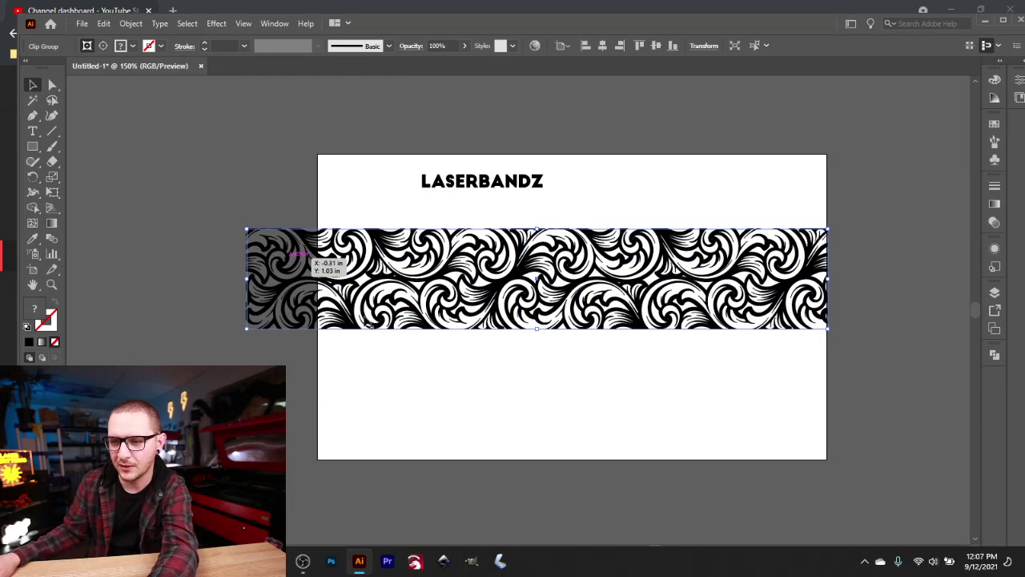
pyautogui.moveTo(739, 281); pyautogui.dragTo(686, 273)
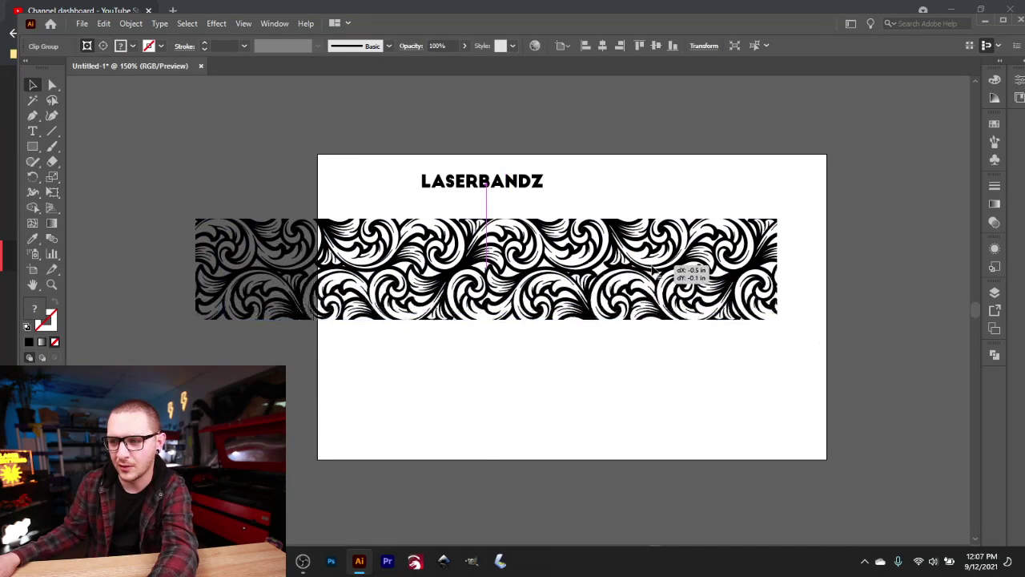
# - Rasterize the clipped band in RGB at 600 ppi with a white background
pyautogui.click(130, 24)
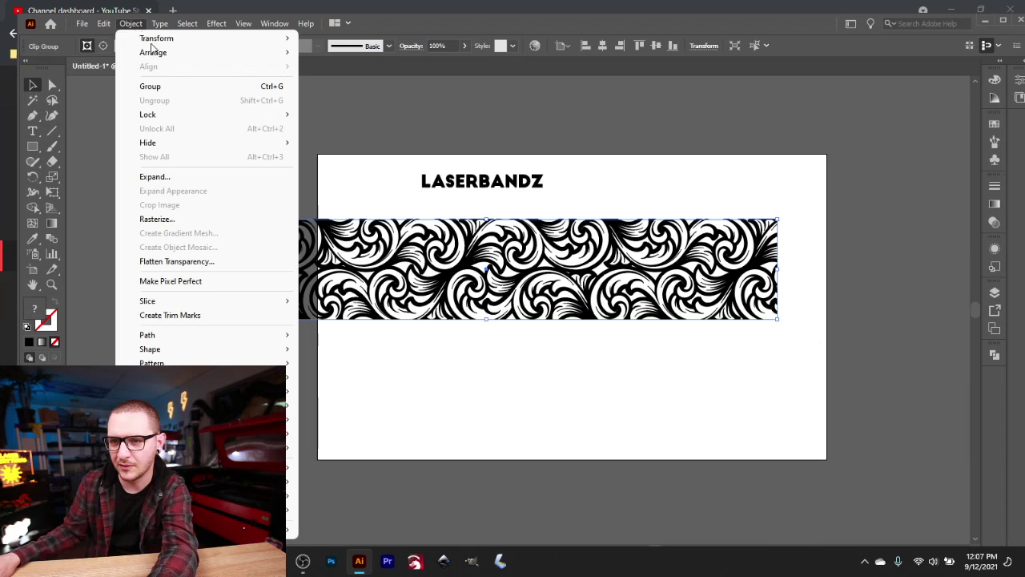
pyautogui.click(170, 221)
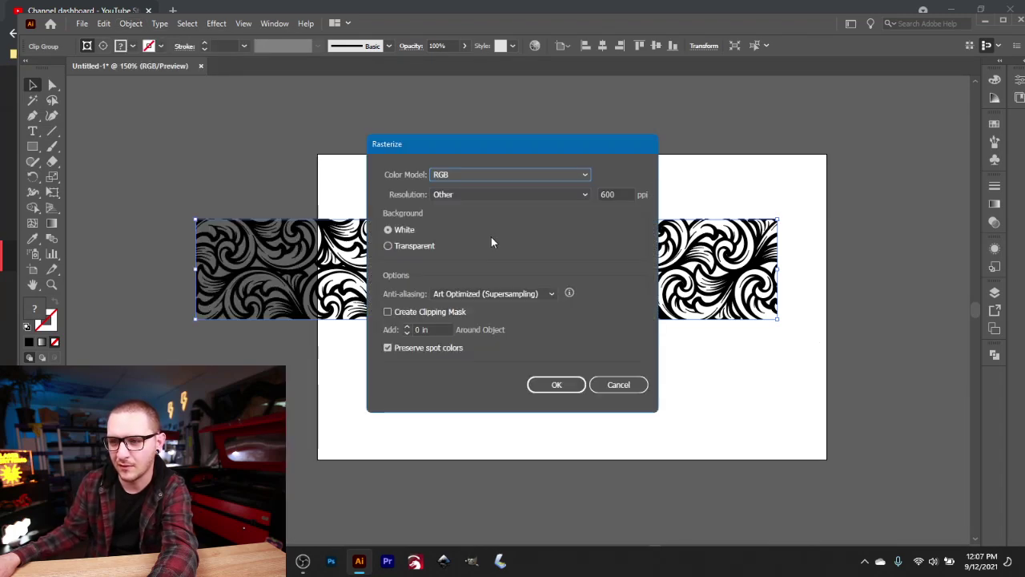
pyautogui.click(554, 383)
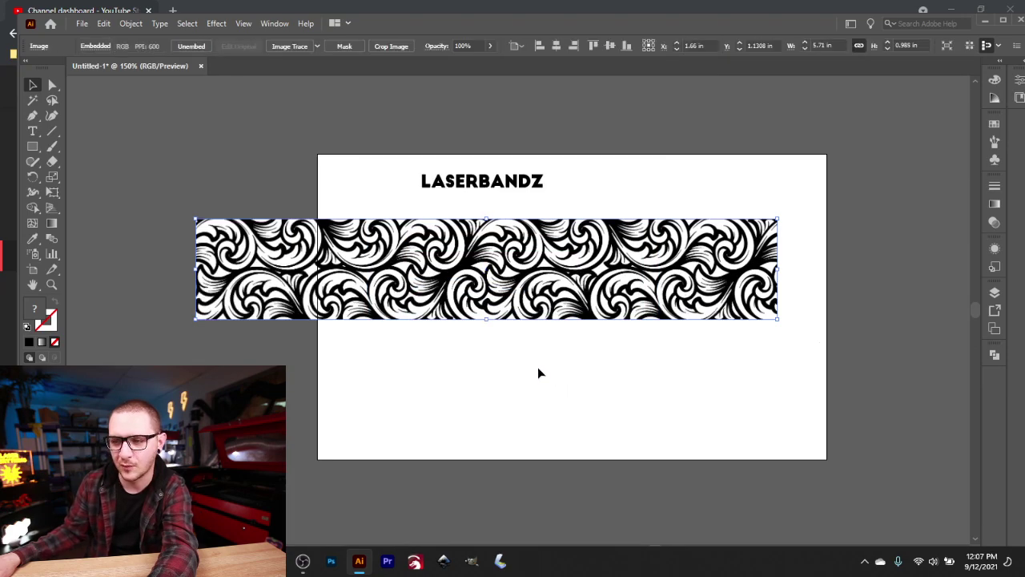
# - Image-trace the rasterized band with the default preset and expand the tracing into ungrouped vector paths
pyautogui.click(287, 46)
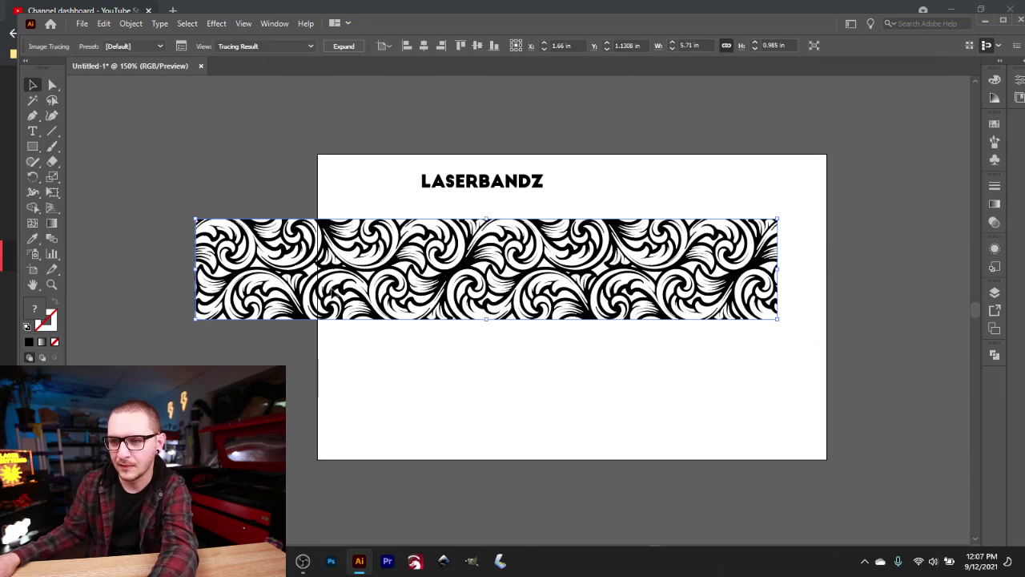
pyautogui.click(343, 46)
pyautogui.rightClick(321, 282)
pyautogui.click(362, 394)
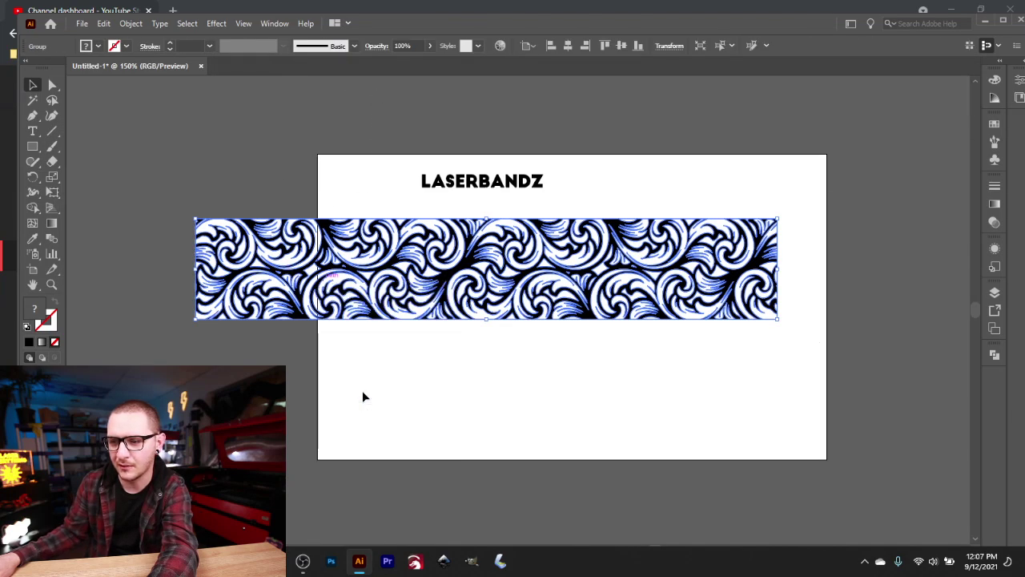
# - Select every white-filled path of the traced scroll band by matching fill color and delete them
pyautogui.click(327, 322)
pyautogui.click(327, 271)
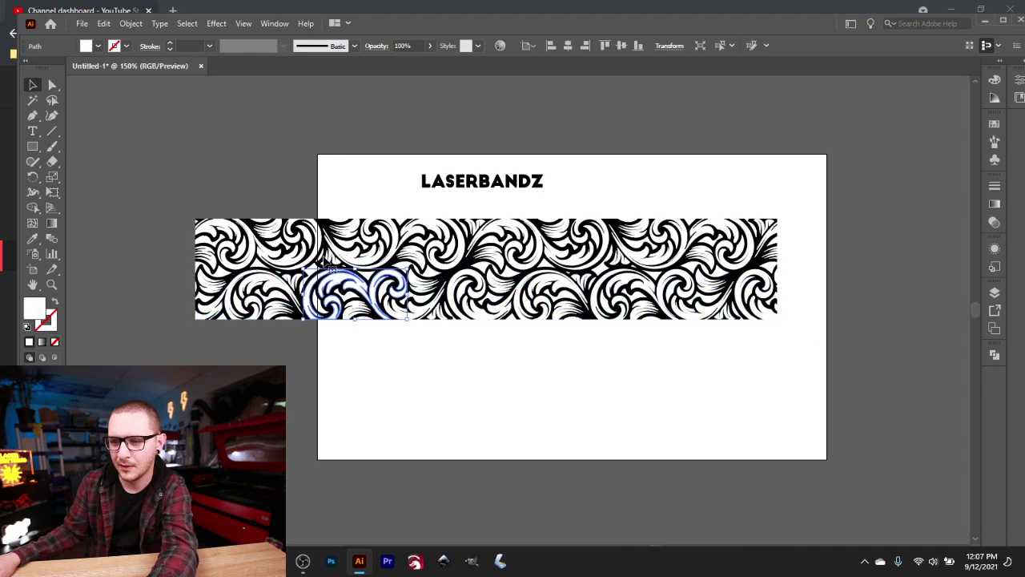
pyautogui.click(187, 23)
pyautogui.moveTo(320, 148)
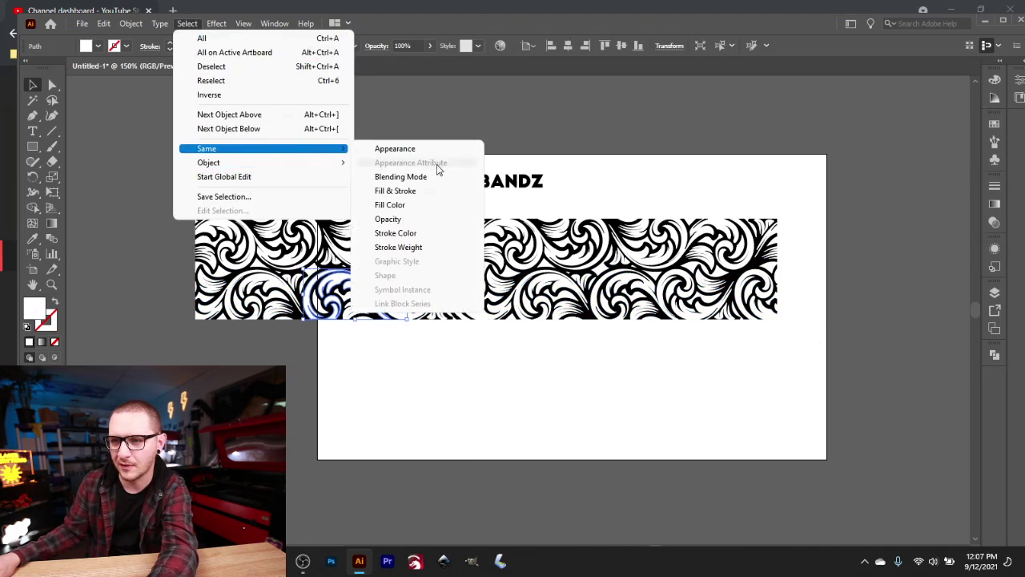
pyautogui.click(418, 205)
pyautogui.press('Delete')
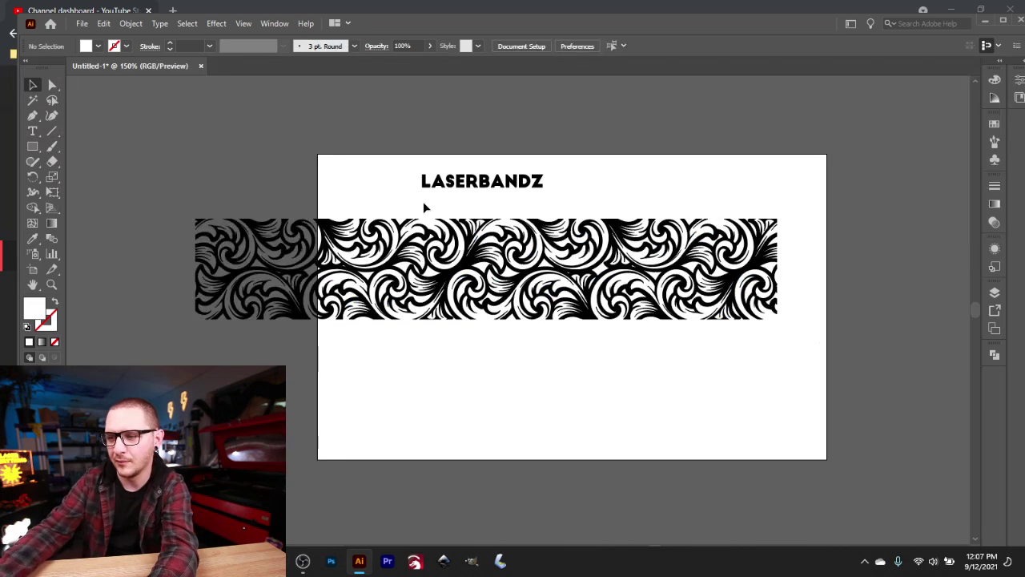
# - Group all remaining black scroll paths and reposition the band slightly lower, beneath the LASERBANDZ text
pyautogui.moveTo(143, 227); pyautogui.dragTo(805, 342)
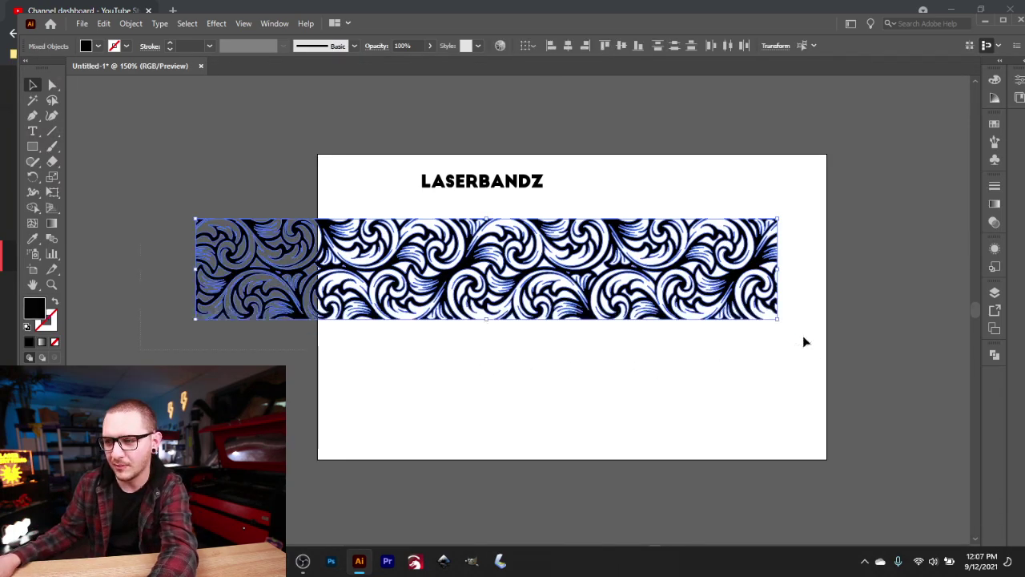
pyautogui.moveTo(777, 291); pyautogui.dragTo(758, 315)
pyautogui.click(840, 328)
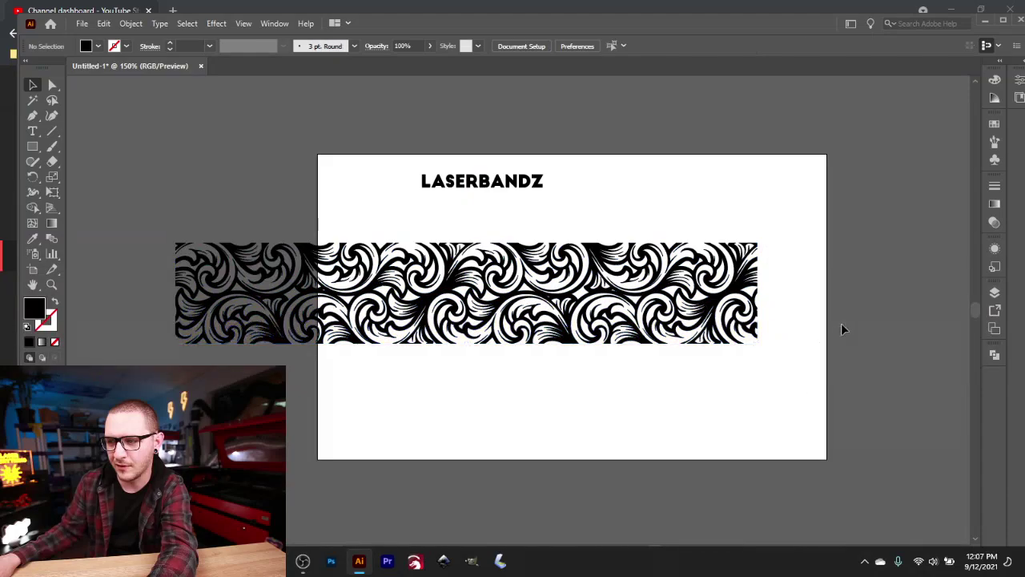
pyautogui.click(717, 316)
pyautogui.moveTo(155, 238); pyautogui.dragTo(783, 363)
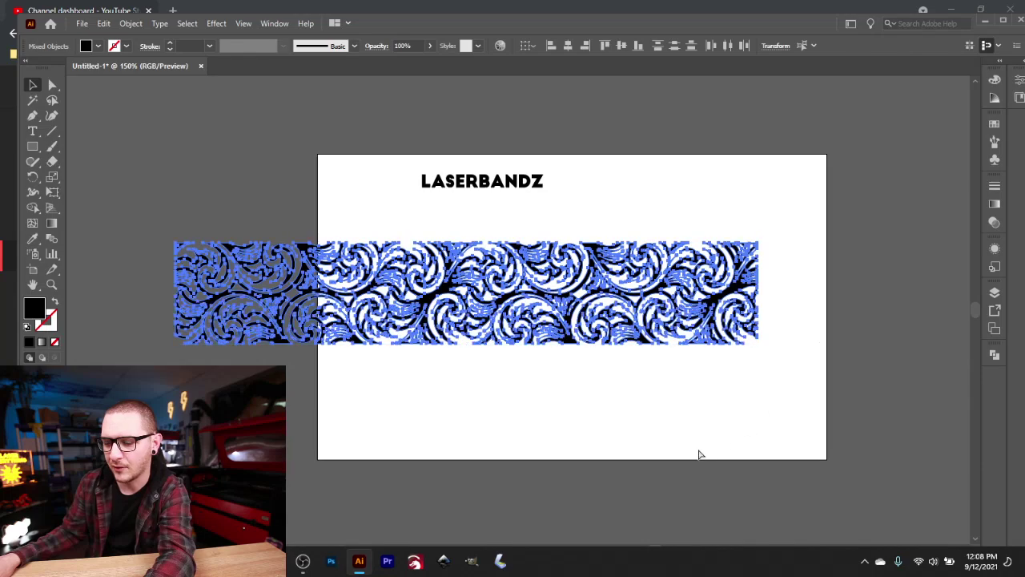
pyautogui.click(780, 313)
pyautogui.click(480, 231)
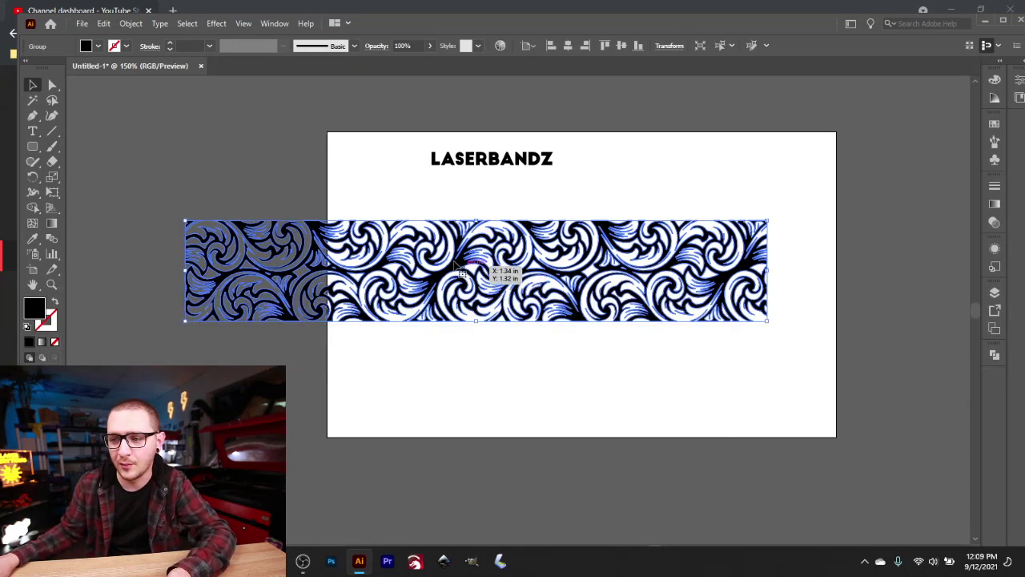
pyautogui.moveTo(455, 276); pyautogui.dragTo(467, 287)
# - Create a 40 mm wide rectangle with exact dimensions below the scroll band
pyautogui.click(484, 164)
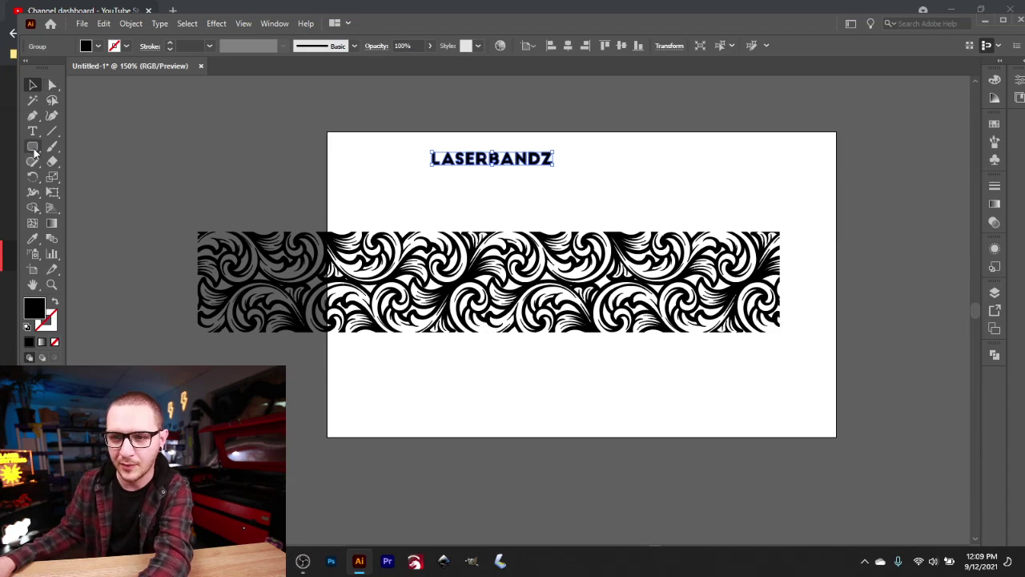
pyautogui.moveTo(34, 152); pyautogui.dragTo(80, 159)
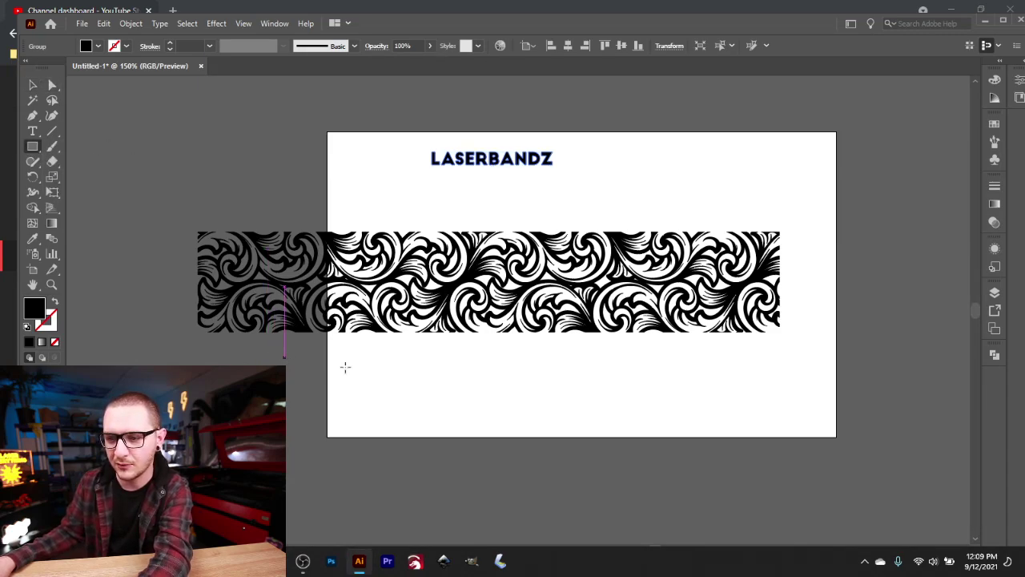
pyautogui.click(391, 363)
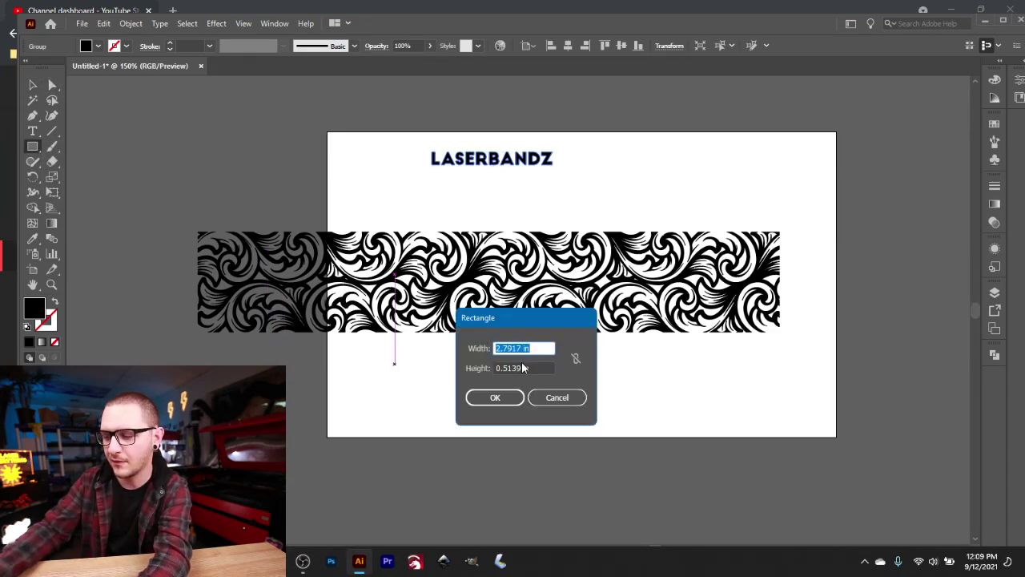
pyautogui.write('40mm')
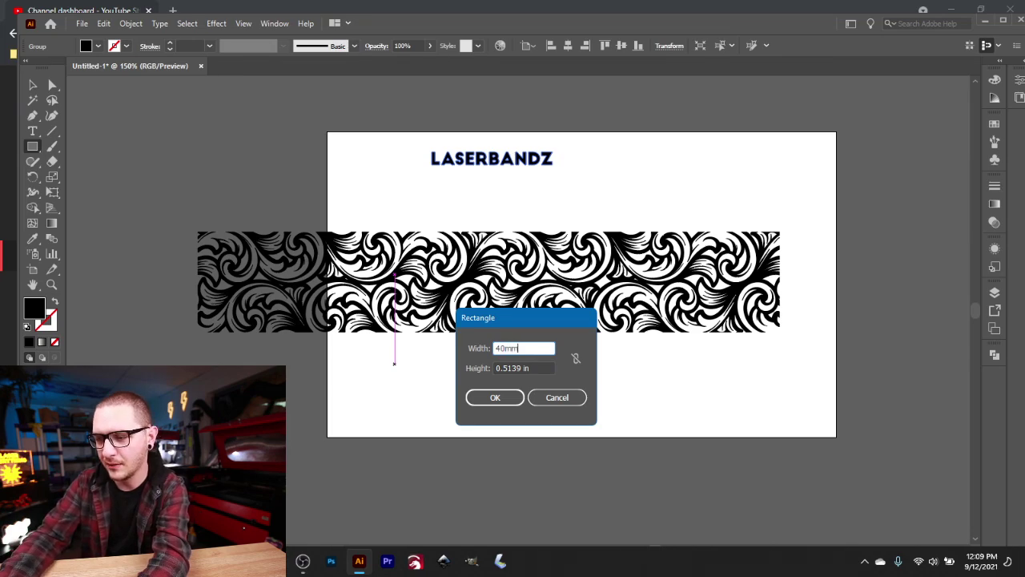
pyautogui.press('Tab')
pyautogui.write('6mm')
pyautogui.press('Tab')
pyautogui.press('Return')
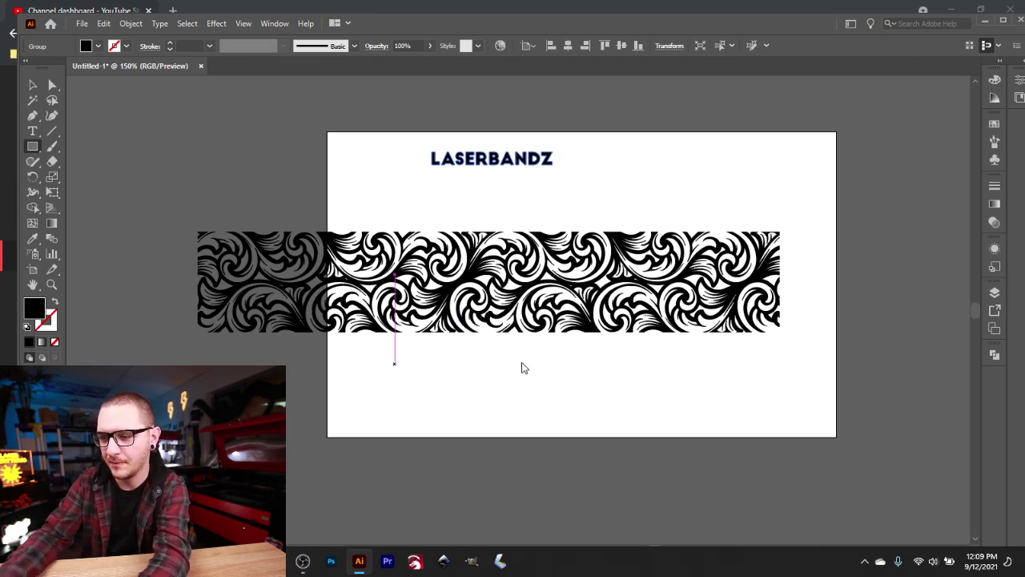
# - Remove the new rectangle's fill and give it a 0.5 pt black stroke
pyautogui.click(32, 85)
pyautogui.click(100, 46)
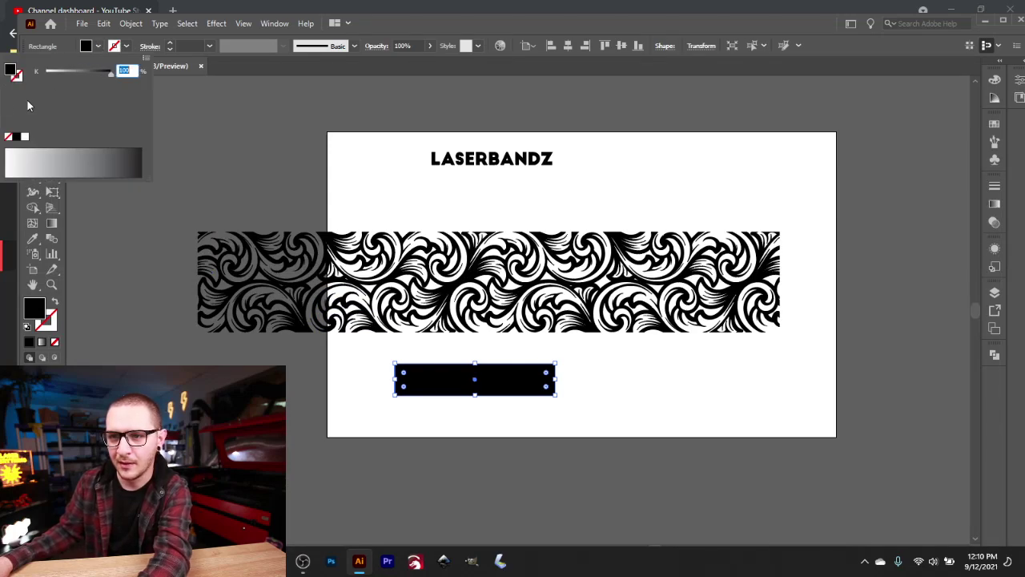
pyautogui.click(9, 138)
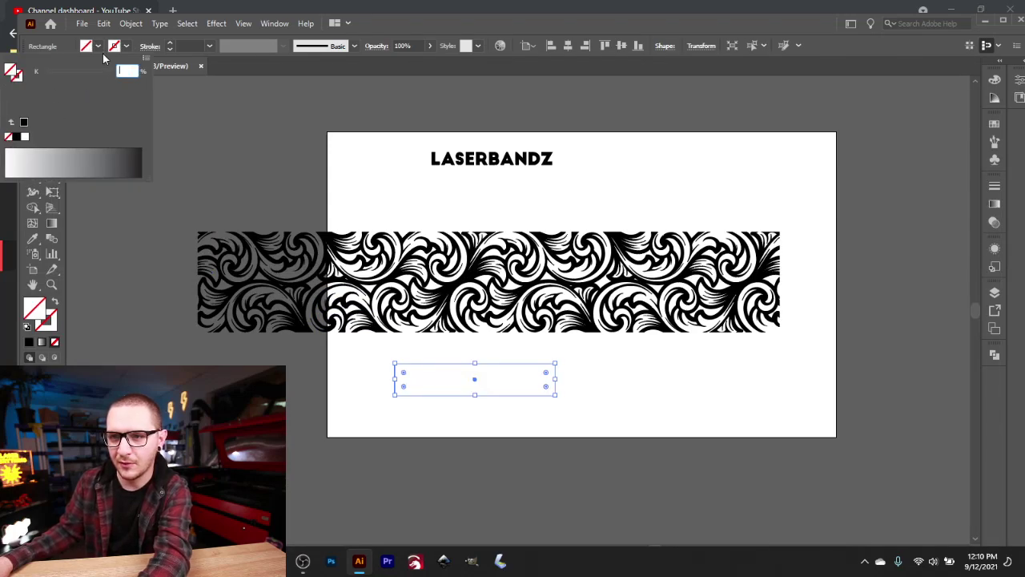
pyautogui.click(169, 44)
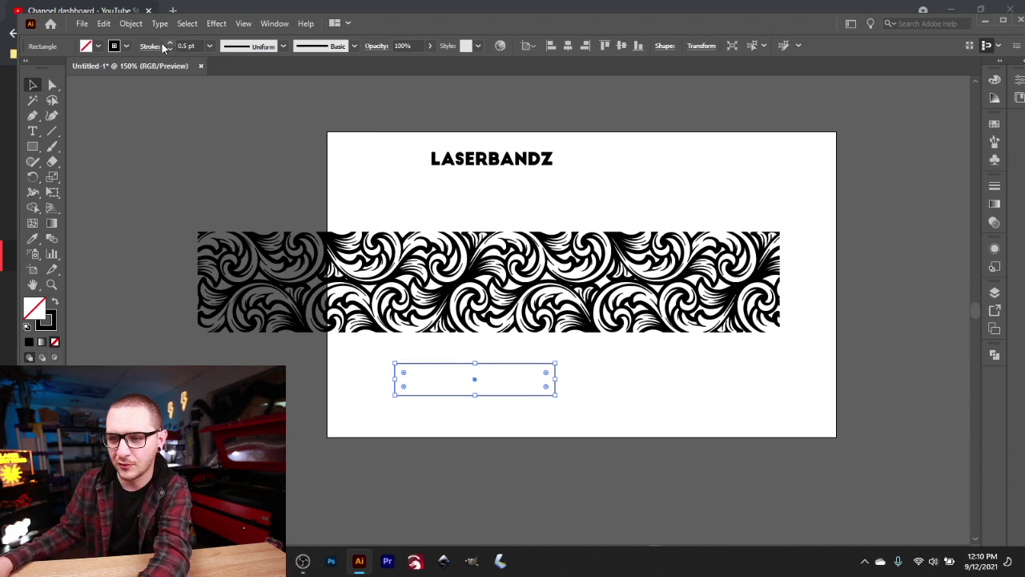
# - Center the LASERBANDZ text horizontally and vertically on the small outlined rectangle below the band
pyautogui.click(415, 163)
pyautogui.click(447, 164)
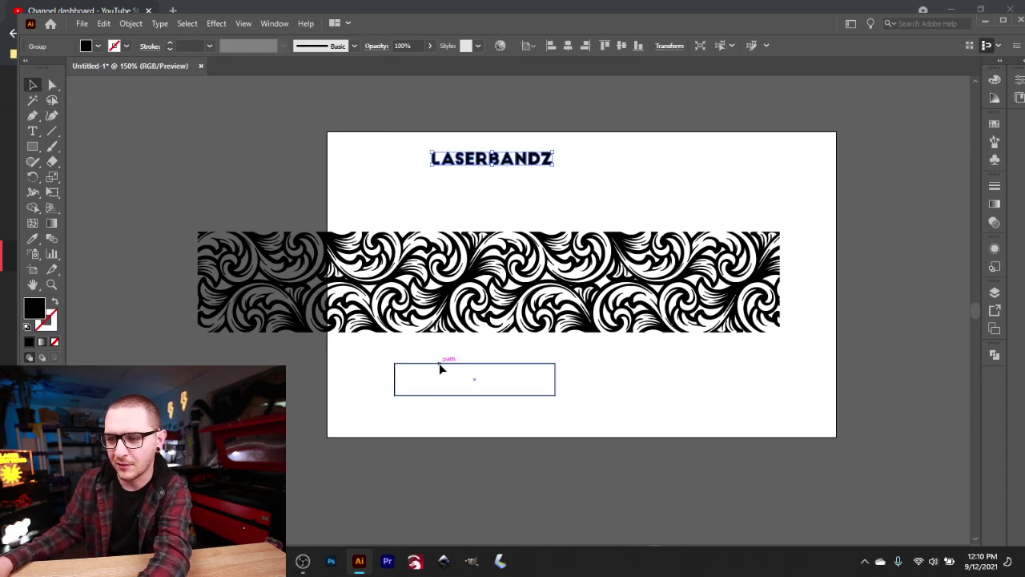
pyautogui.keyDown('shift'); pyautogui.click(498, 364); pyautogui.keyUp('shift')
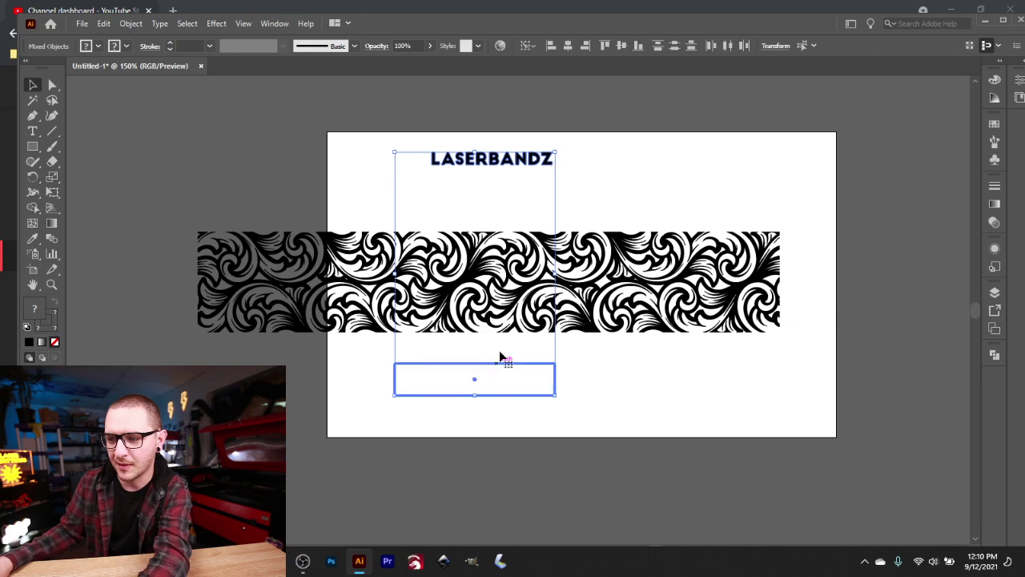
pyautogui.click(567, 46)
pyautogui.click(622, 45)
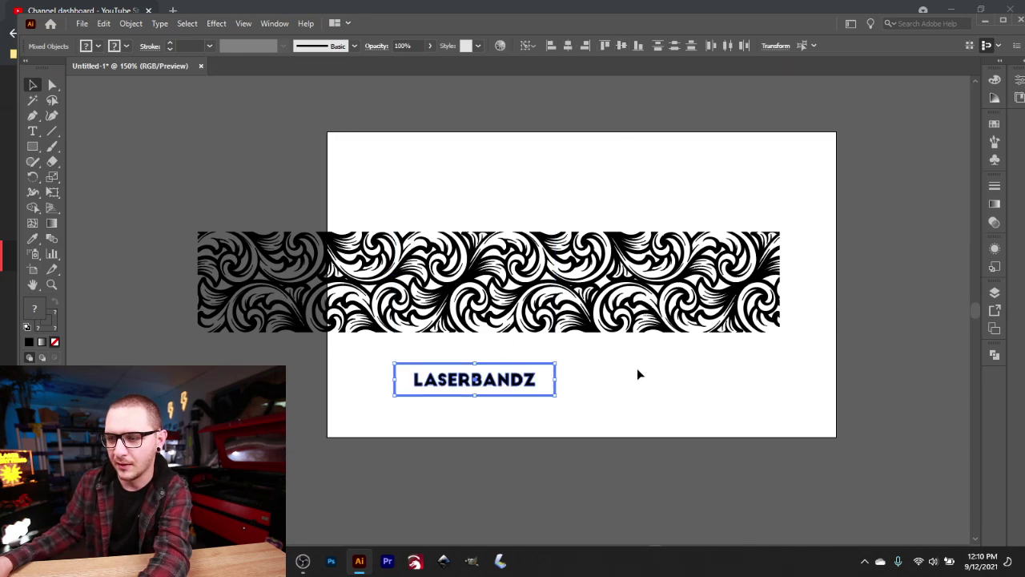
pyautogui.click(636, 367)
# - Scale the LASERBANDZ text up from its center until it spans the full width of the outlined rectangle
pyautogui.click(534, 379)
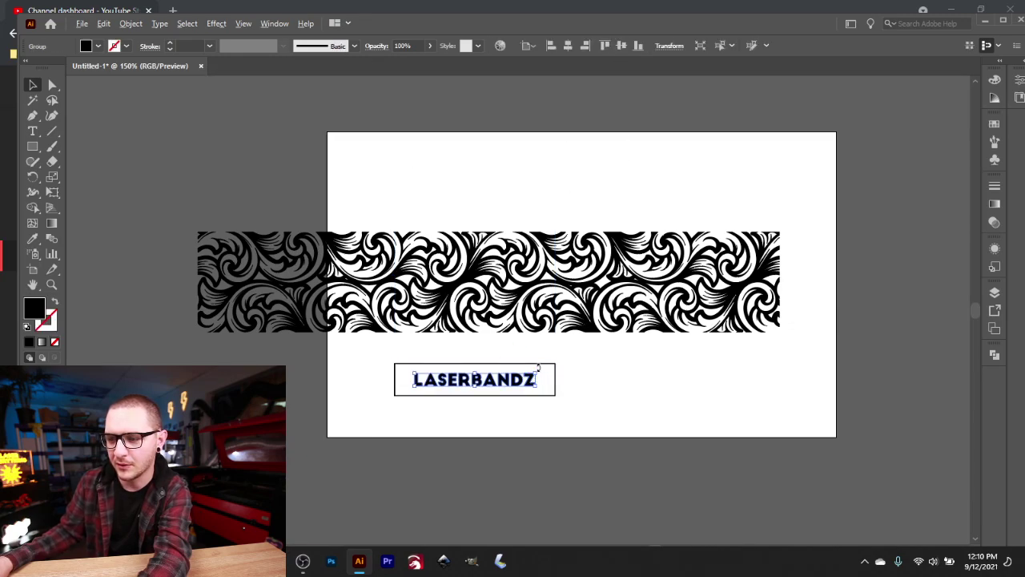
pyautogui.moveTo(538, 371); pyautogui.dragTo(554, 364)
pyautogui.click(613, 384)
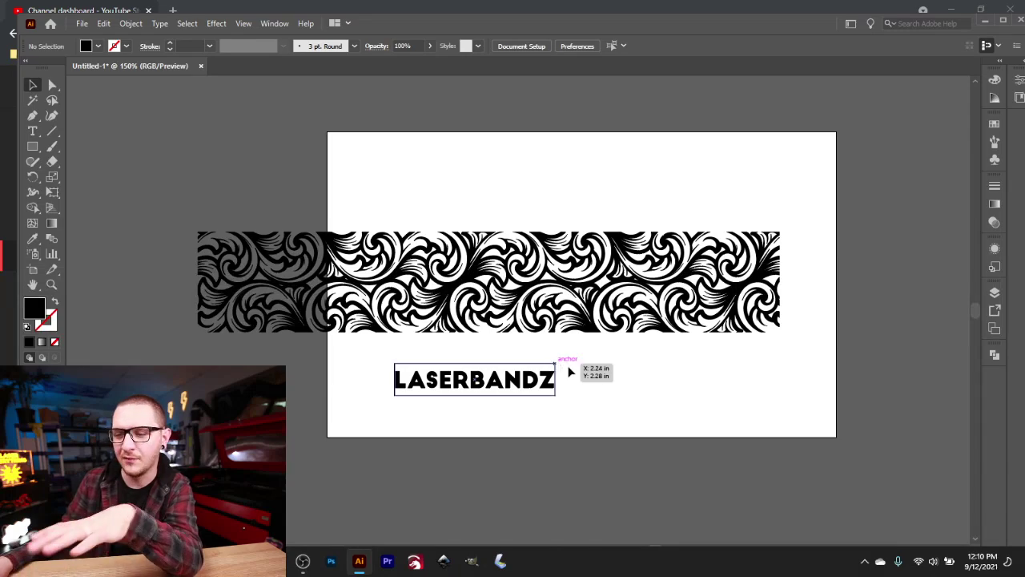
pyautogui.rightClick(515, 362)
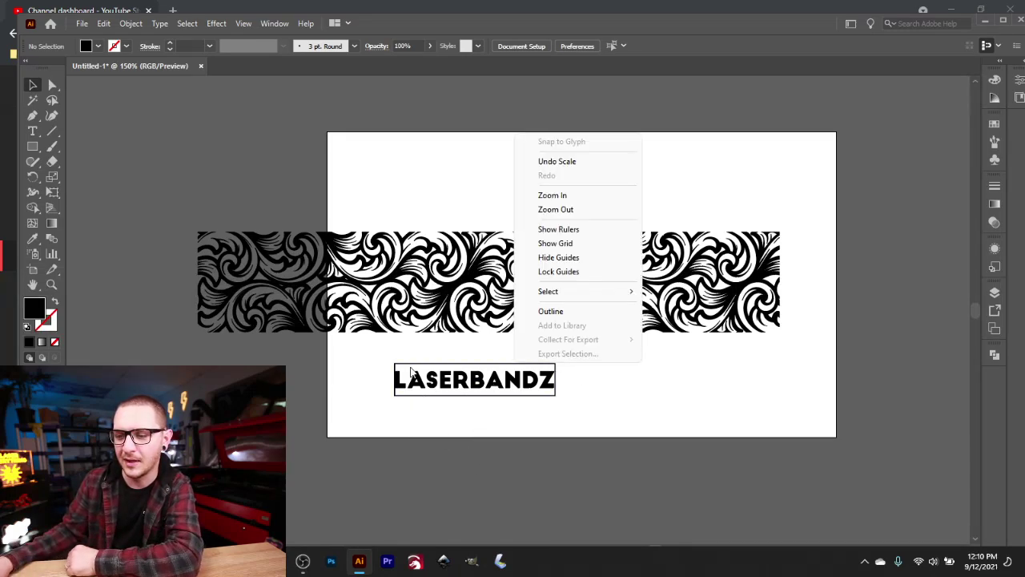
pyautogui.click(491, 450)
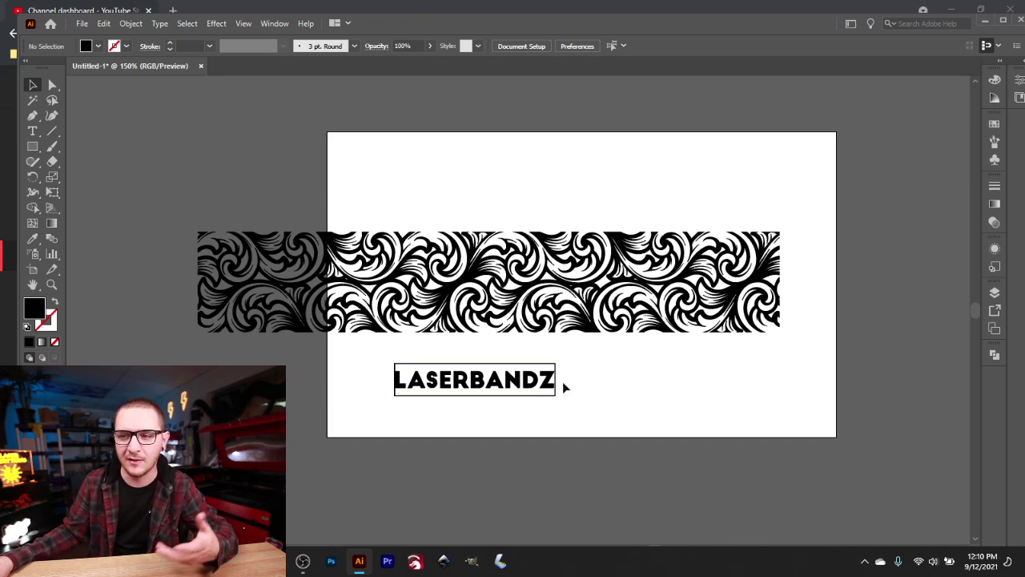
# - Save the document to the Desktop as an Adobe Illustrator file named Lazerbandz
pyautogui.click(85, 27)
pyautogui.click(128, 140)
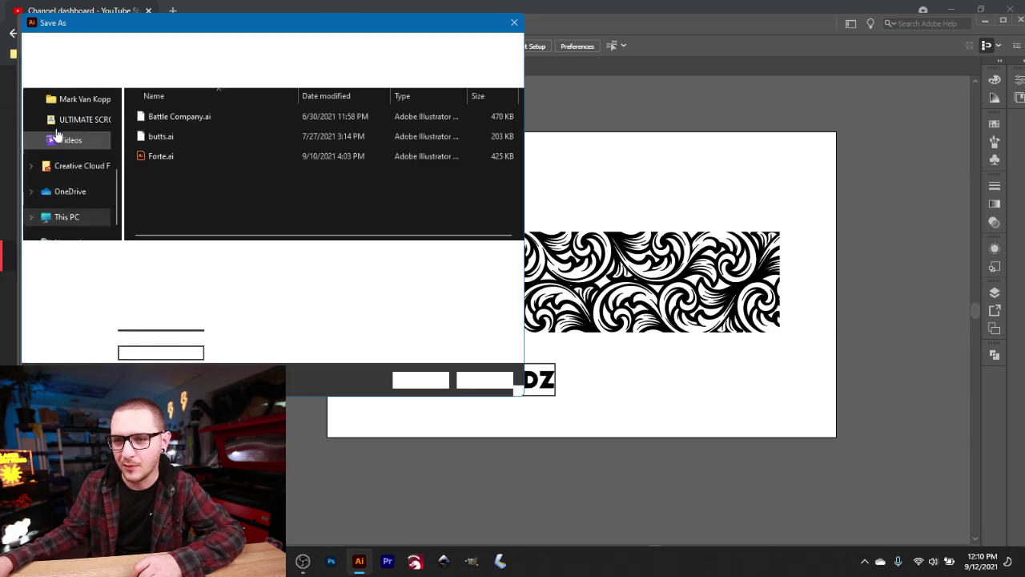
pyautogui.scroll(5, 64, 136)
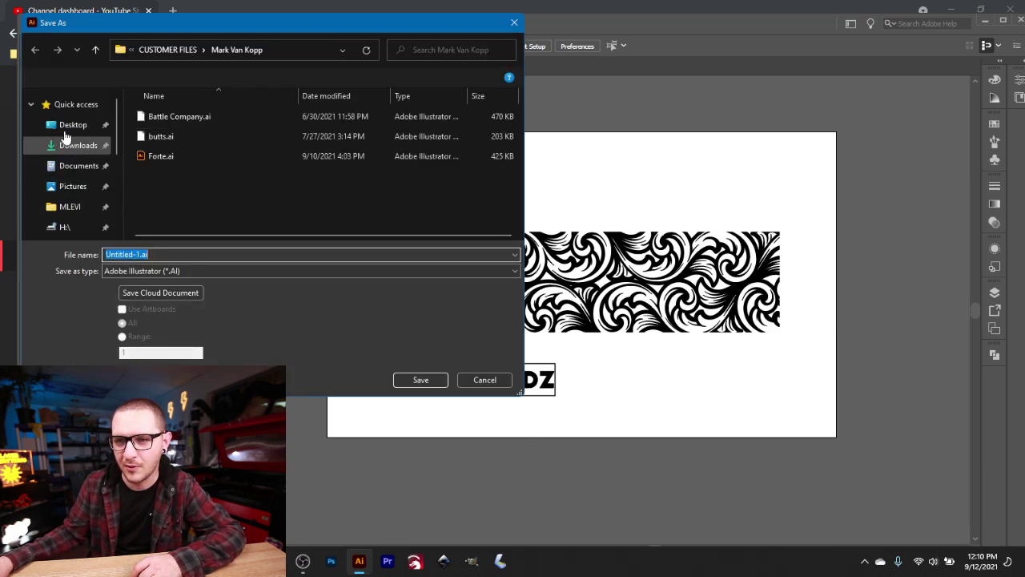
pyautogui.click(67, 126)
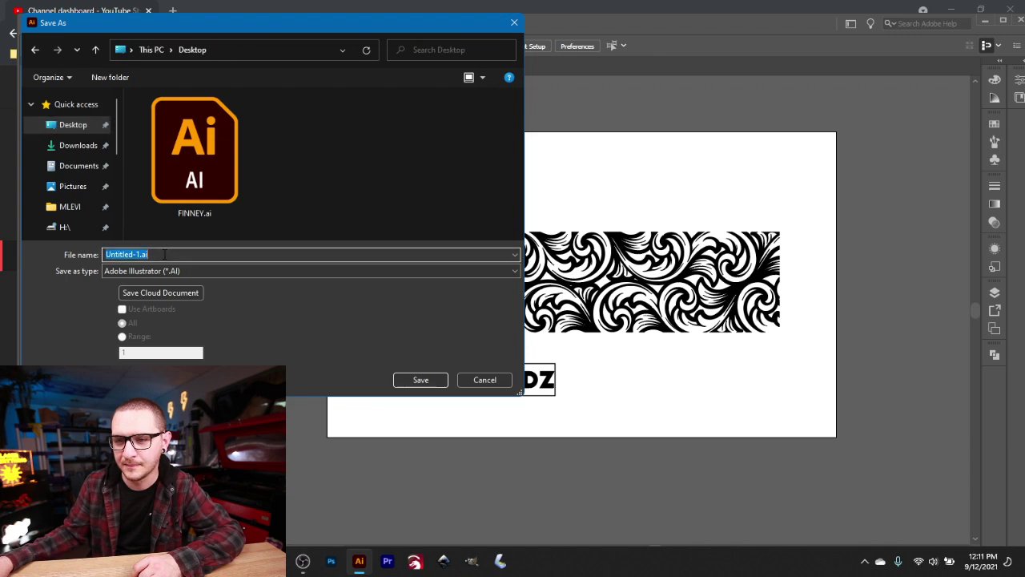
pyautogui.write('La')
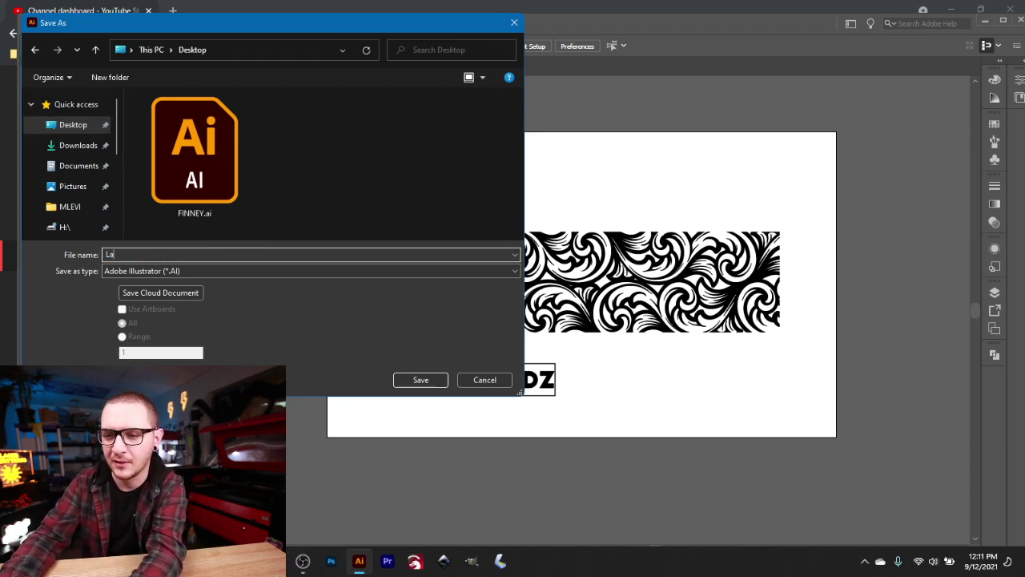
pyautogui.write('zerbna')
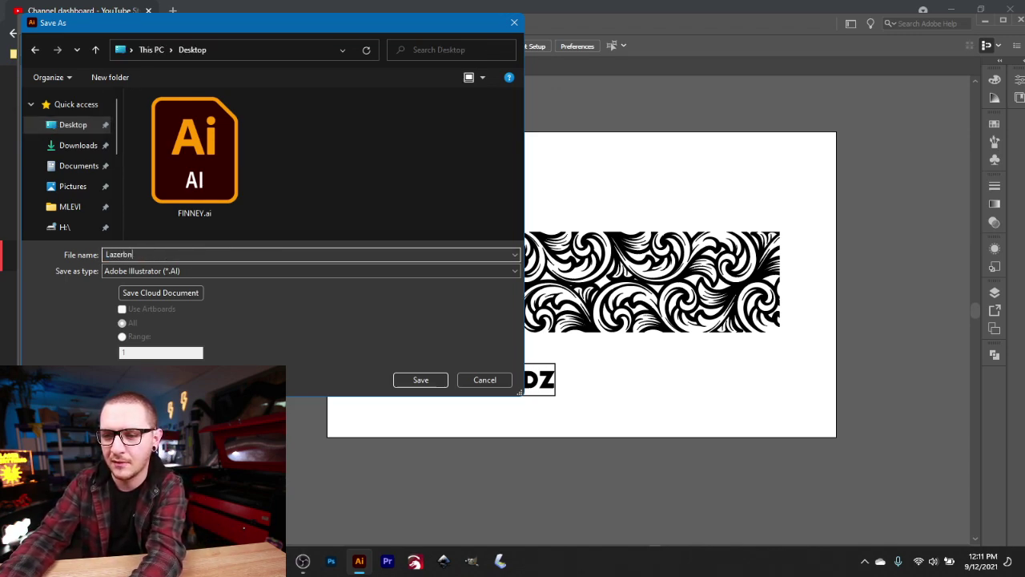
pyautogui.press('BackSpace')
pyautogui.press('BackSpace')
pyautogui.write('andz')
pyautogui.press('Return')
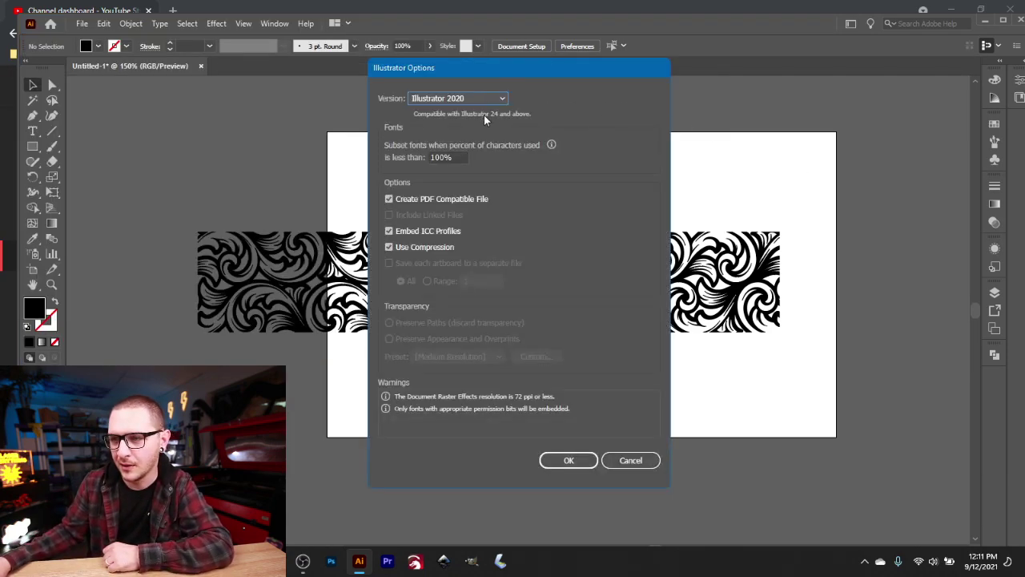
# - Set the saved file's version to Illustrator 8 and accept the legacy-format save
pyautogui.click(481, 96)
pyautogui.click(462, 285)
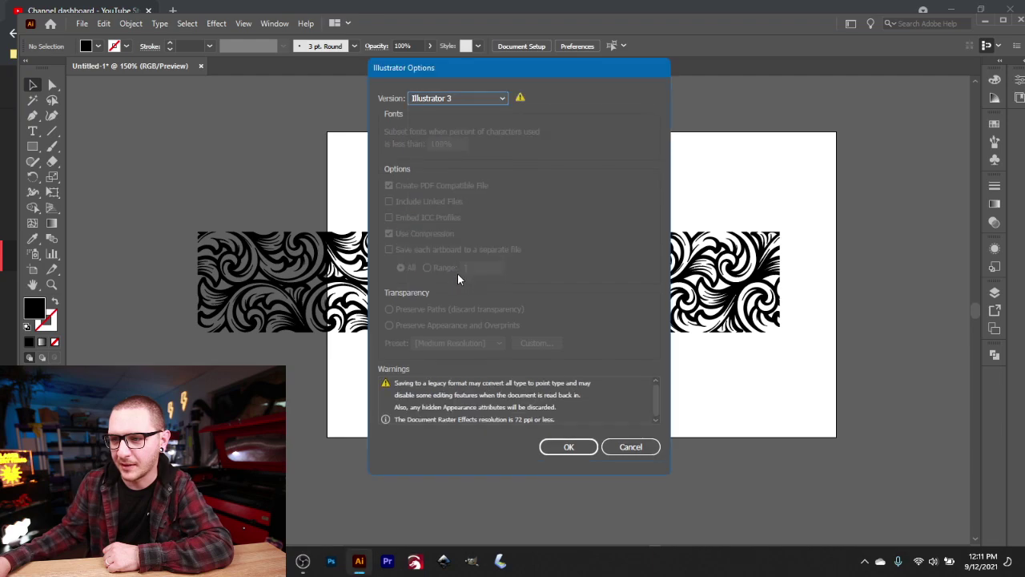
pyautogui.click(491, 97)
pyautogui.click(445, 265)
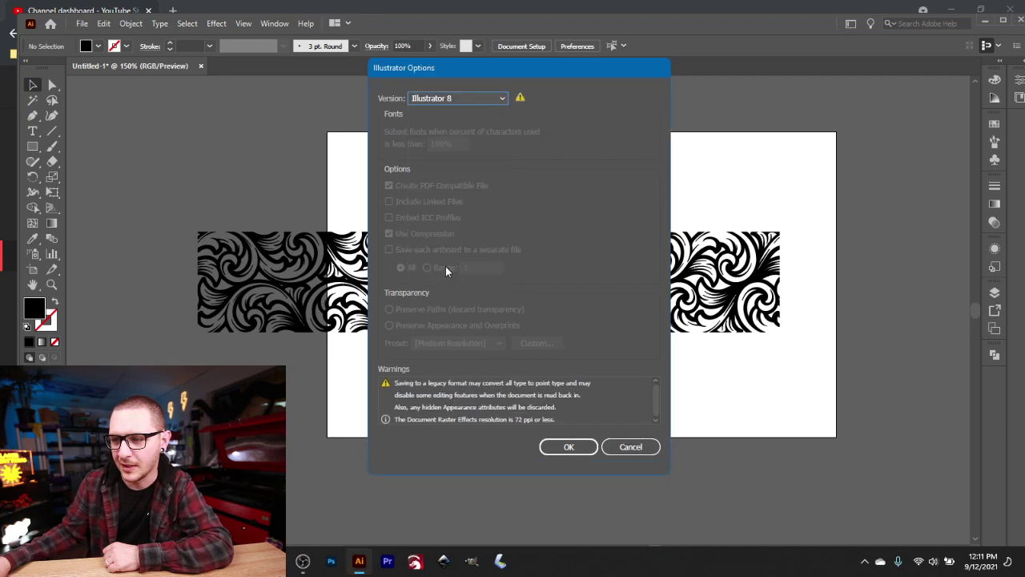
pyautogui.click(568, 446)
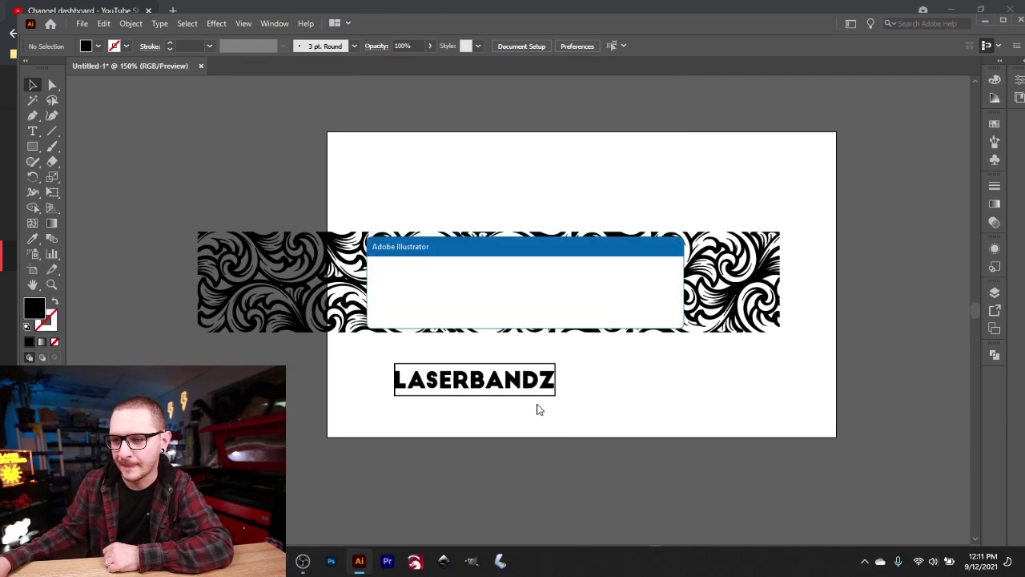
pyautogui.click(589, 312)
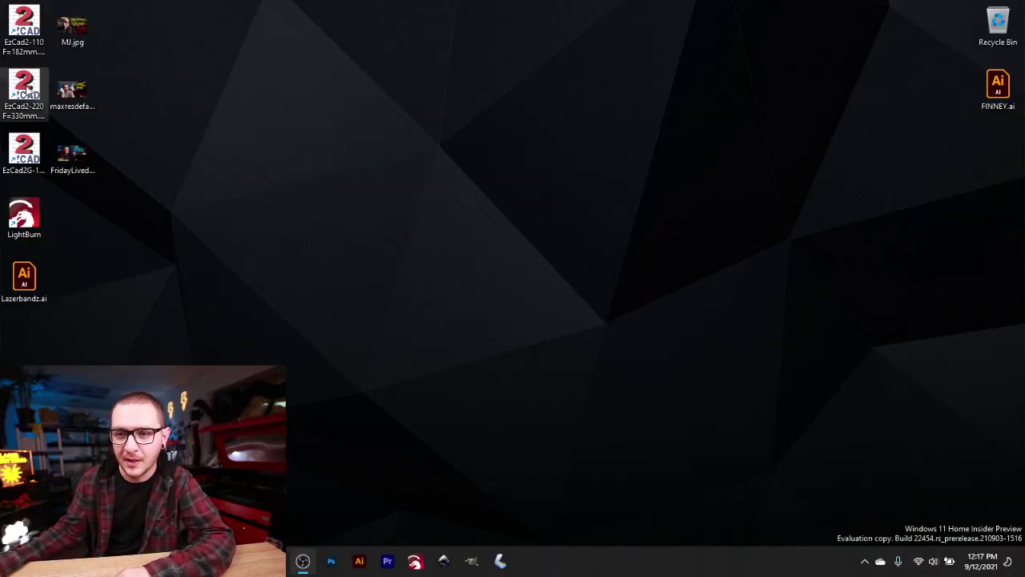
# - Start EzCad2G, import Lazerbandz.ai from the Desktop, and move the artwork up inside the work area
pyautogui.click(16, 160)
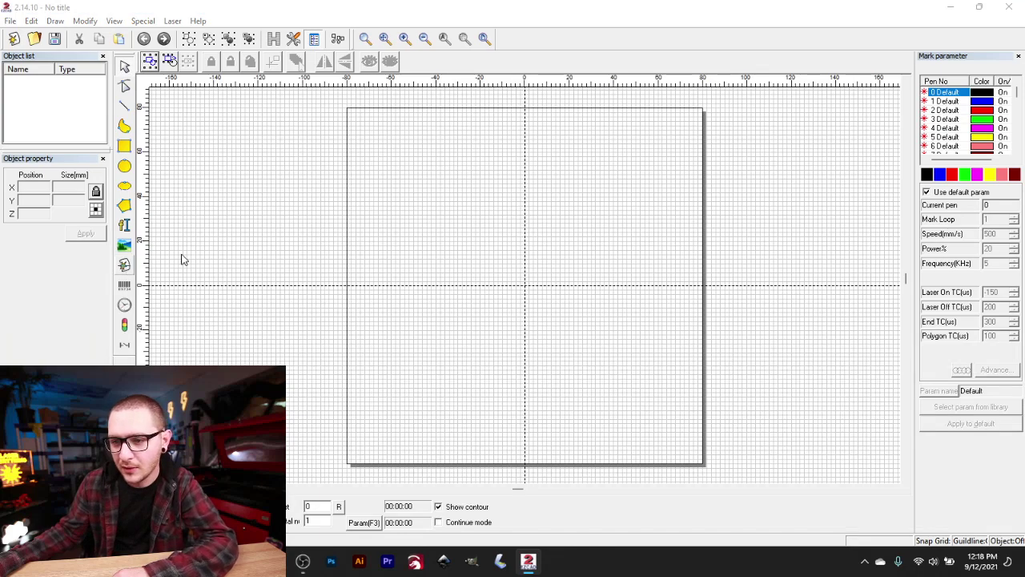
pyautogui.hotkey('ctrl', 'o')
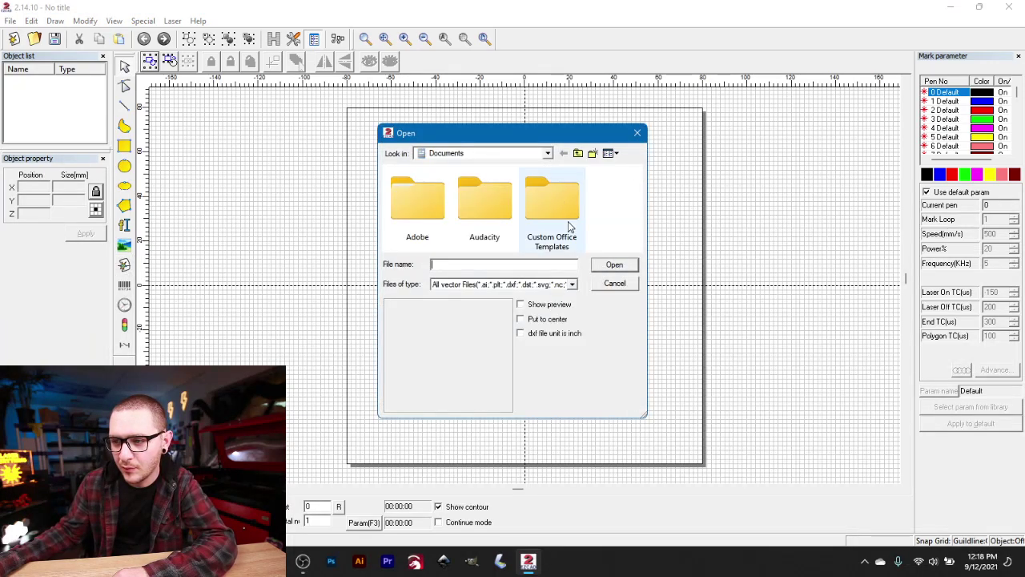
pyautogui.click(578, 153)
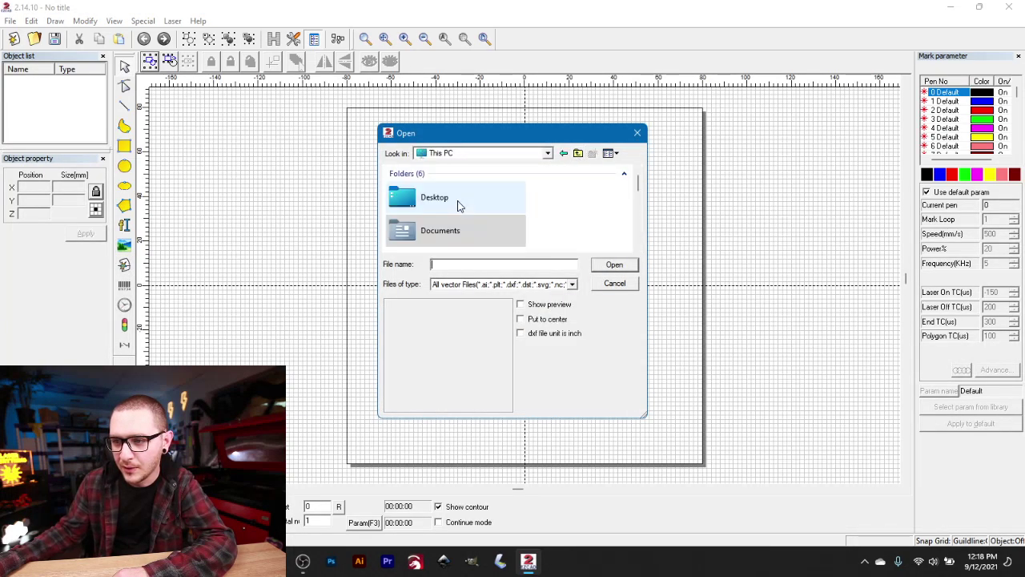
pyautogui.doubleClick(458, 206)
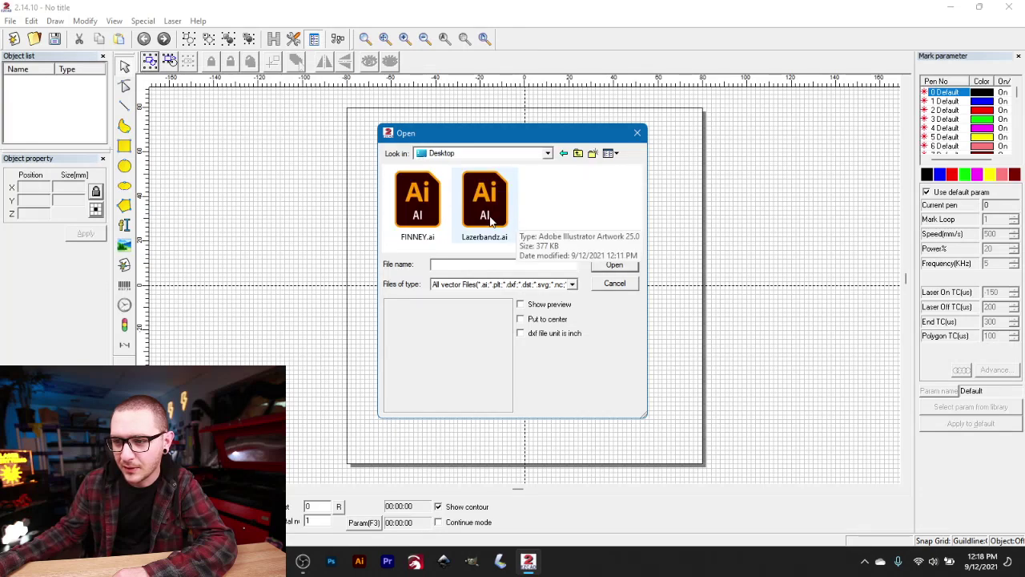
pyautogui.click(483, 214)
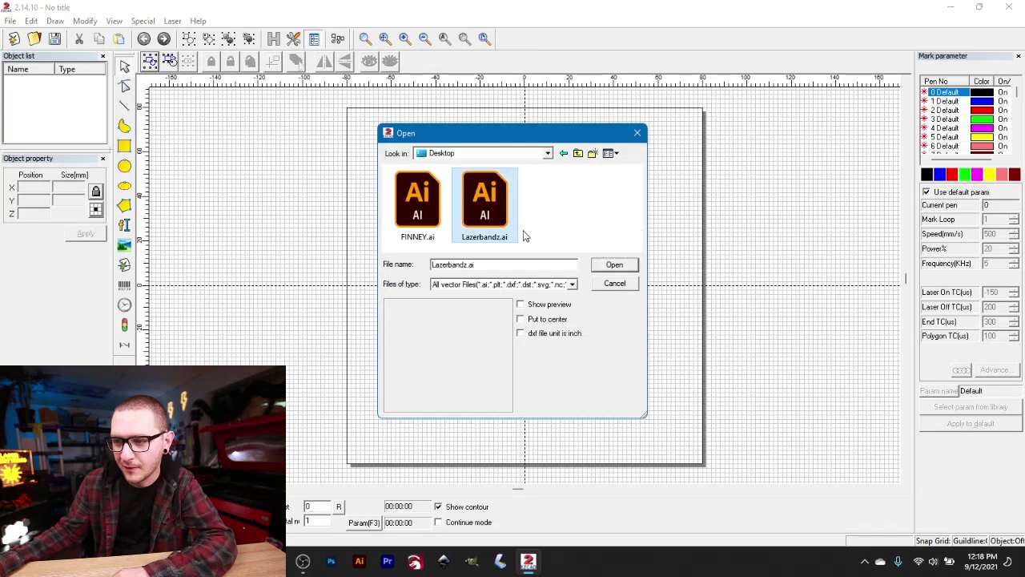
pyautogui.click(614, 266)
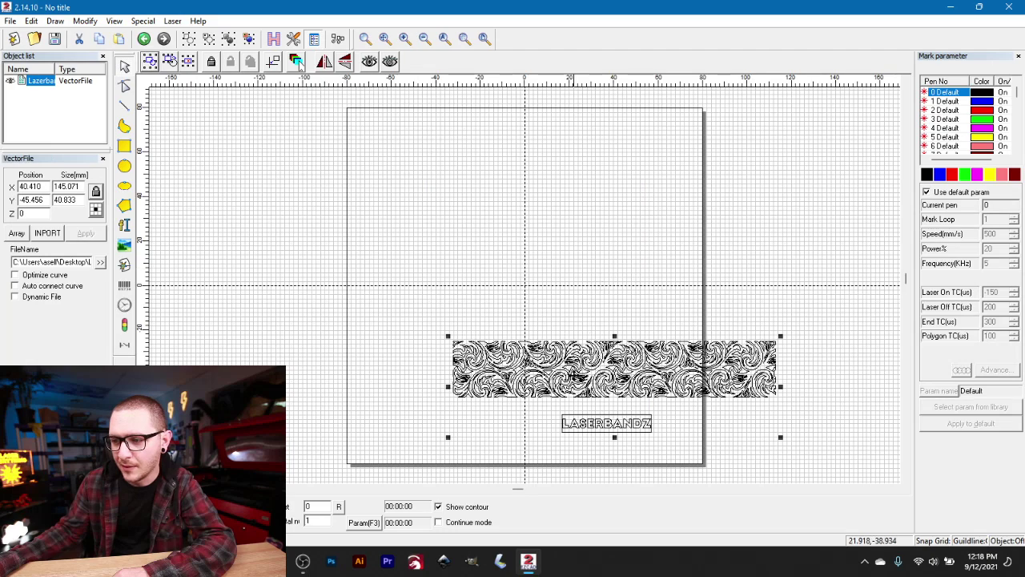
pyautogui.moveTo(570, 369); pyautogui.dragTo(468, 204)
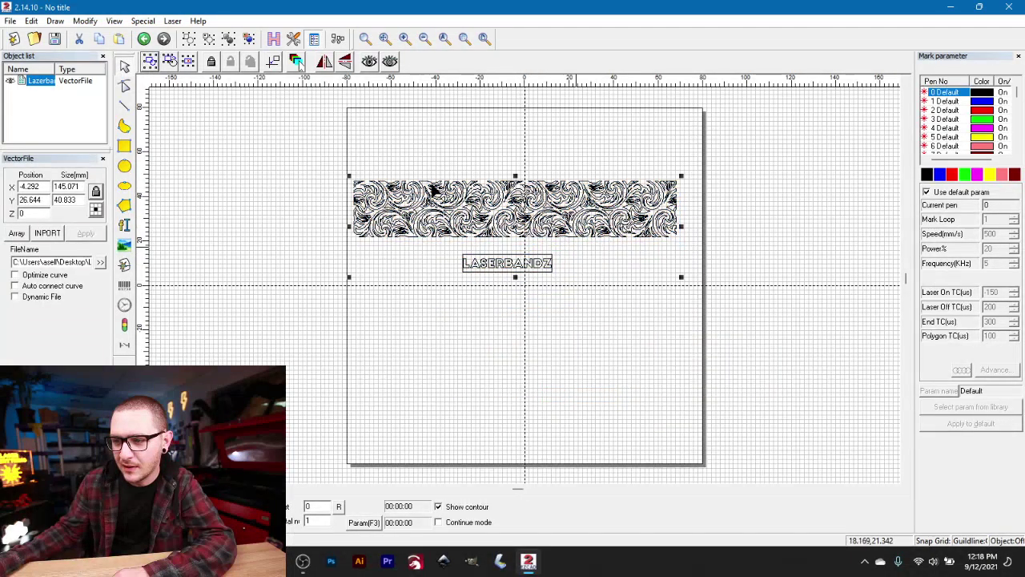
# - Ungroup the imported artwork into separate curves and remove the scroll-pattern band
pyautogui.click(251, 41)
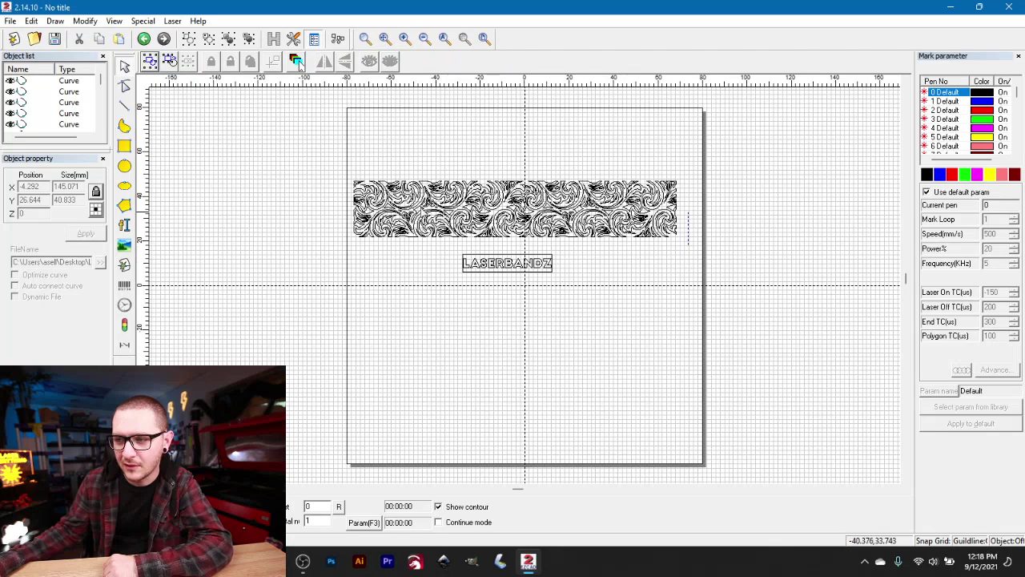
pyautogui.moveTo(687, 213); pyautogui.dragTo(256, 155)
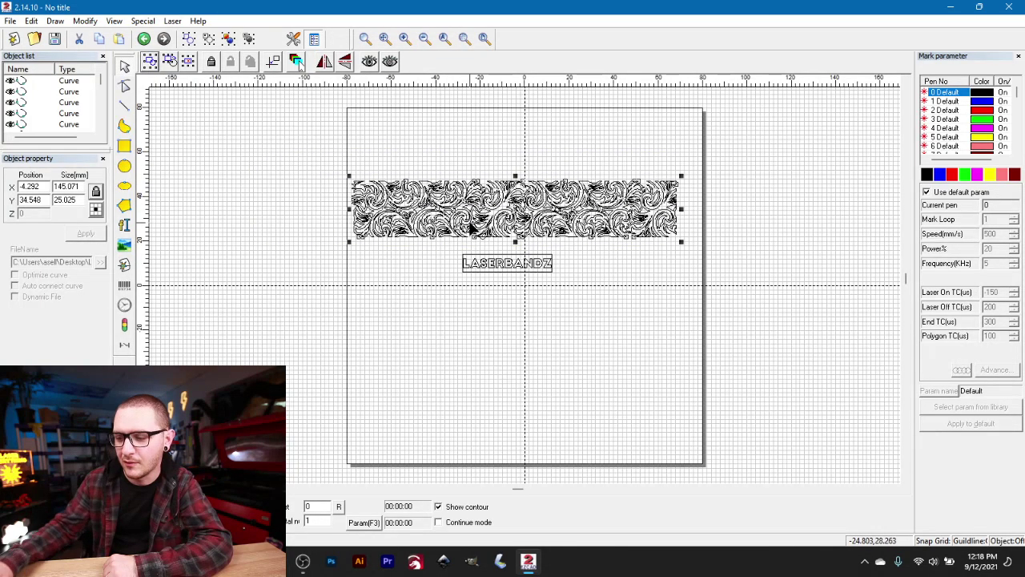
pyautogui.press('Delete')
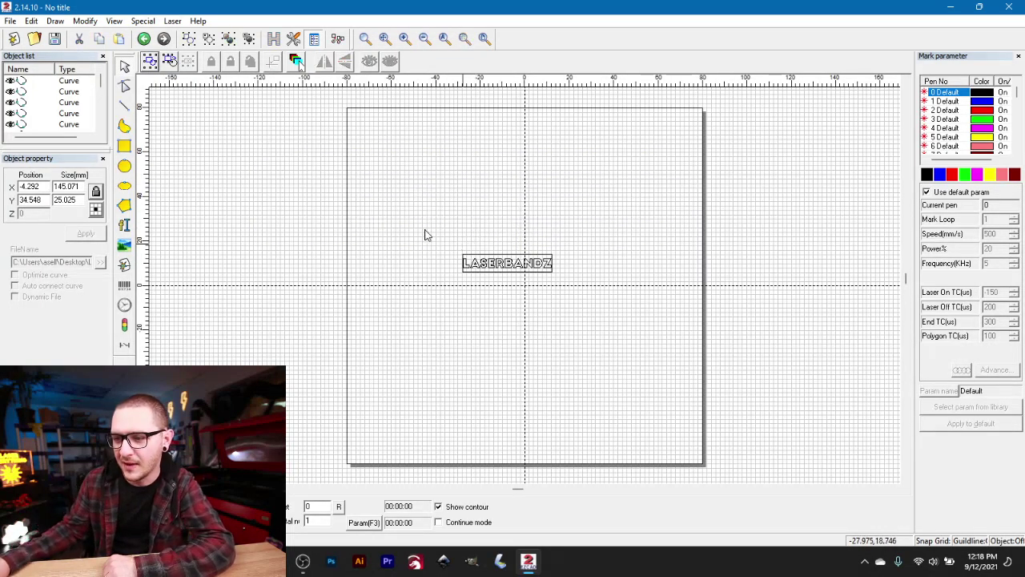
# - Center the LASERBANDZ text and its rectangle together on the work area origin, and cut the rectangle out of the drawing
pyautogui.moveTo(424, 231); pyautogui.dragTo(608, 296)
pyautogui.hotkey('ctrl', 'e')
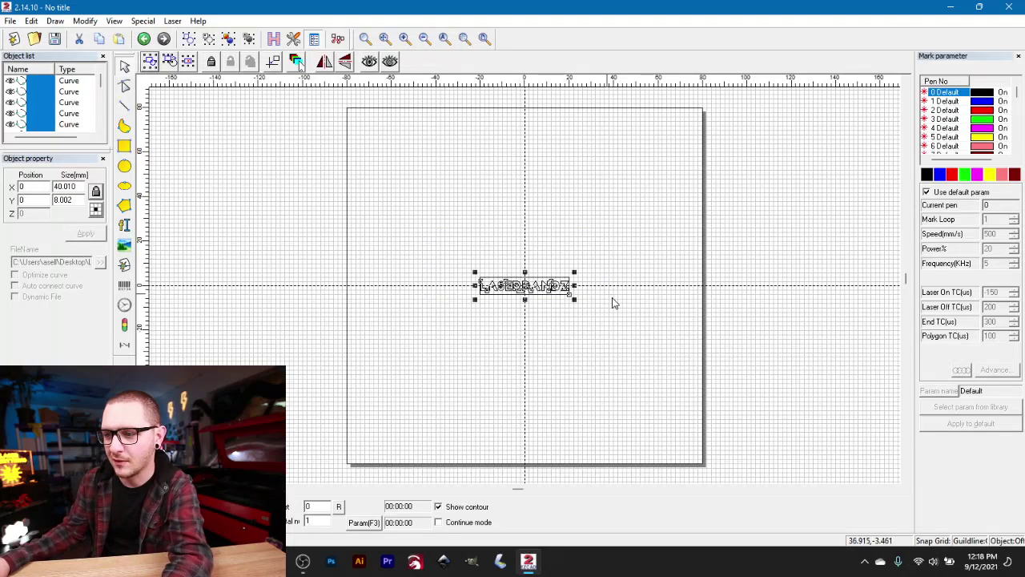
pyautogui.click(560, 301)
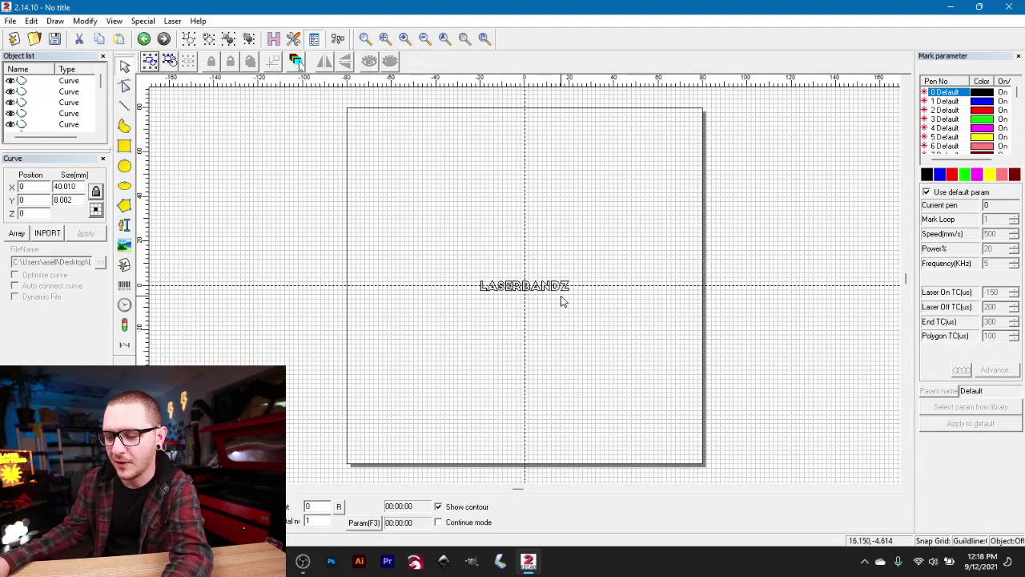
# - Hatch the LASERBANDZ text using Hatch1 with the connected back-and-forth line type, All calc off, and 0.05 mm line distance
pyautogui.scroll(2, 569, 303)
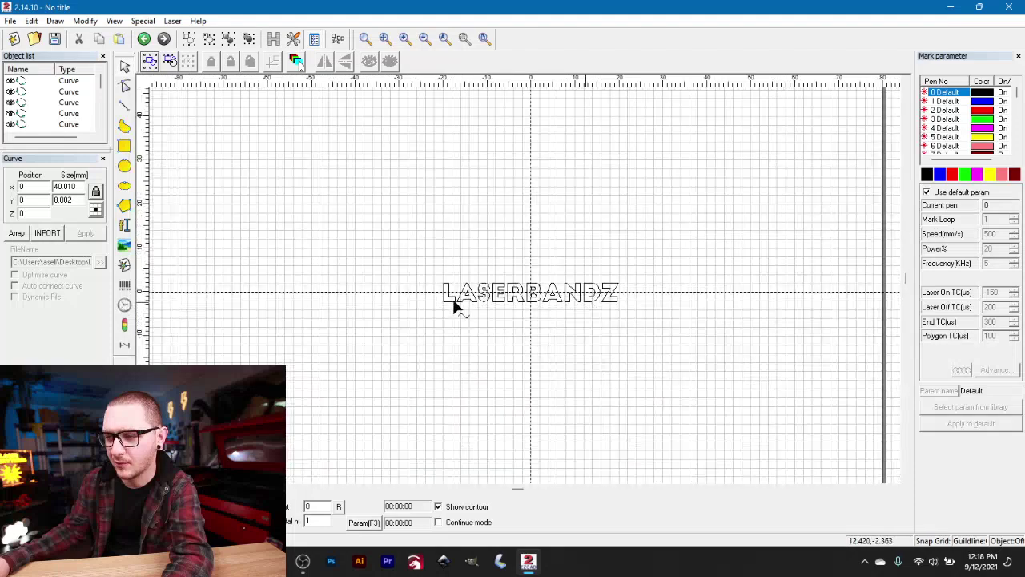
pyautogui.moveTo(366, 245); pyautogui.dragTo(720, 366)
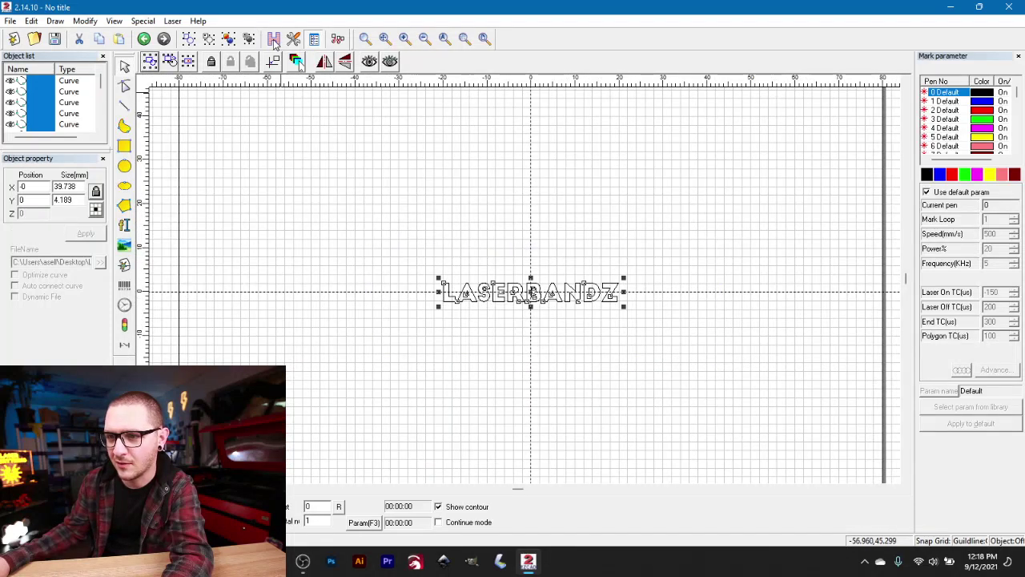
pyautogui.click(273, 39)
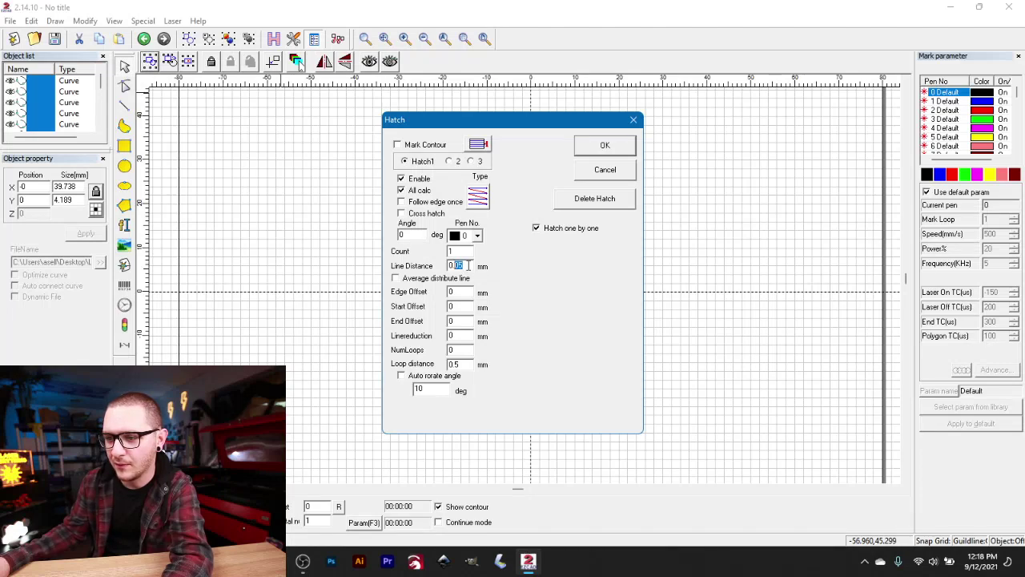
pyautogui.click(478, 202)
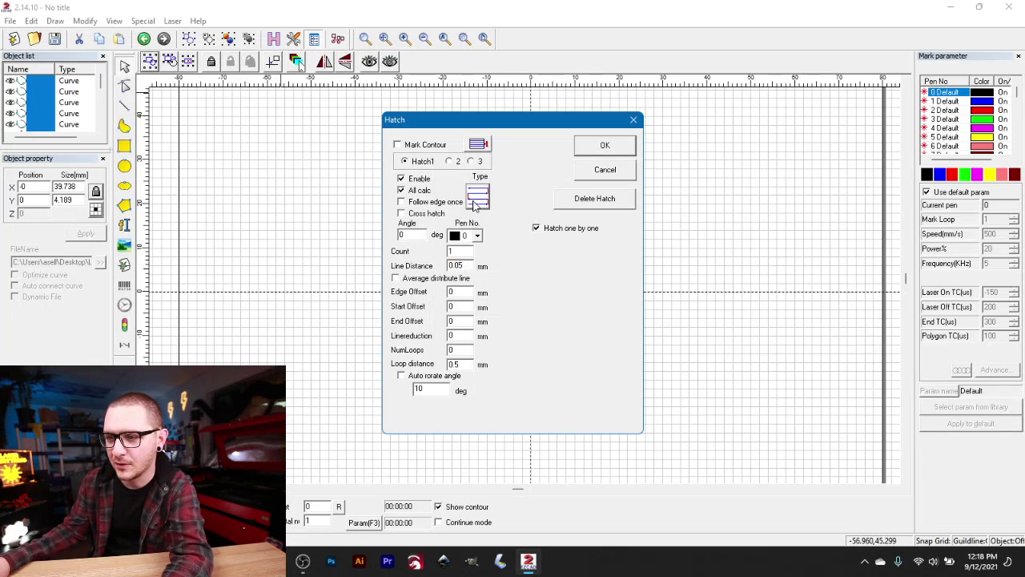
pyautogui.click(402, 190)
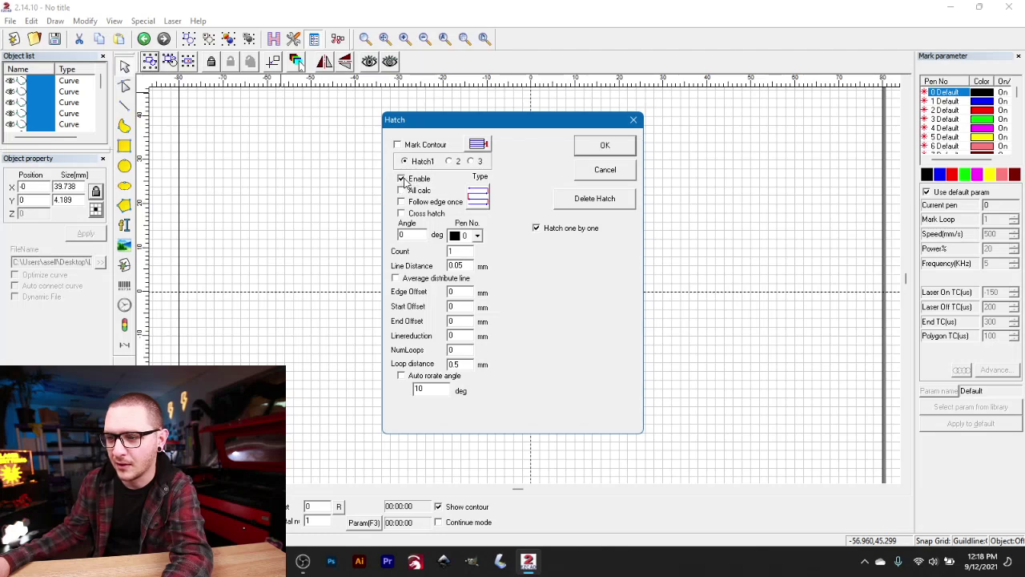
pyautogui.click(450, 162)
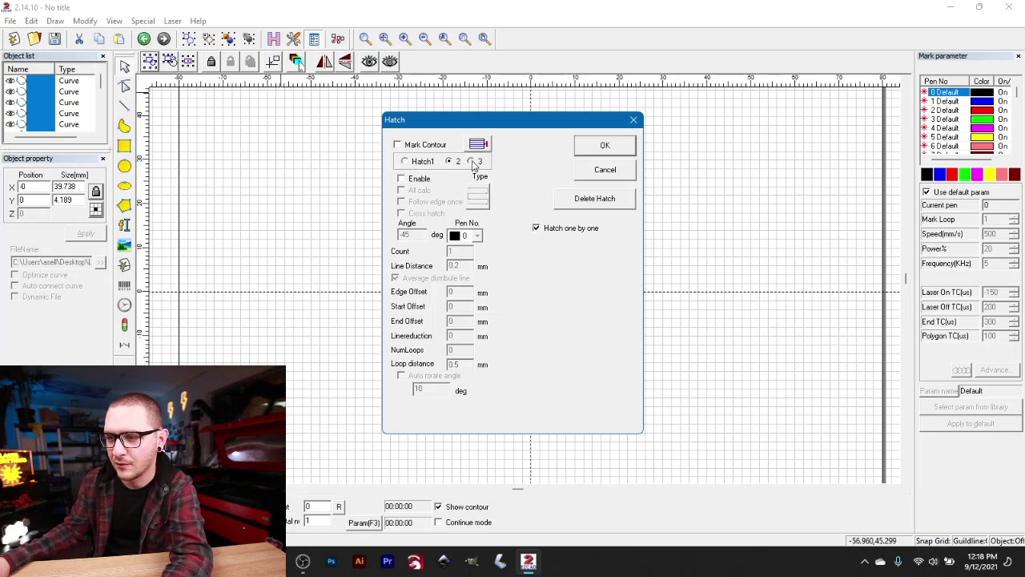
pyautogui.click(424, 164)
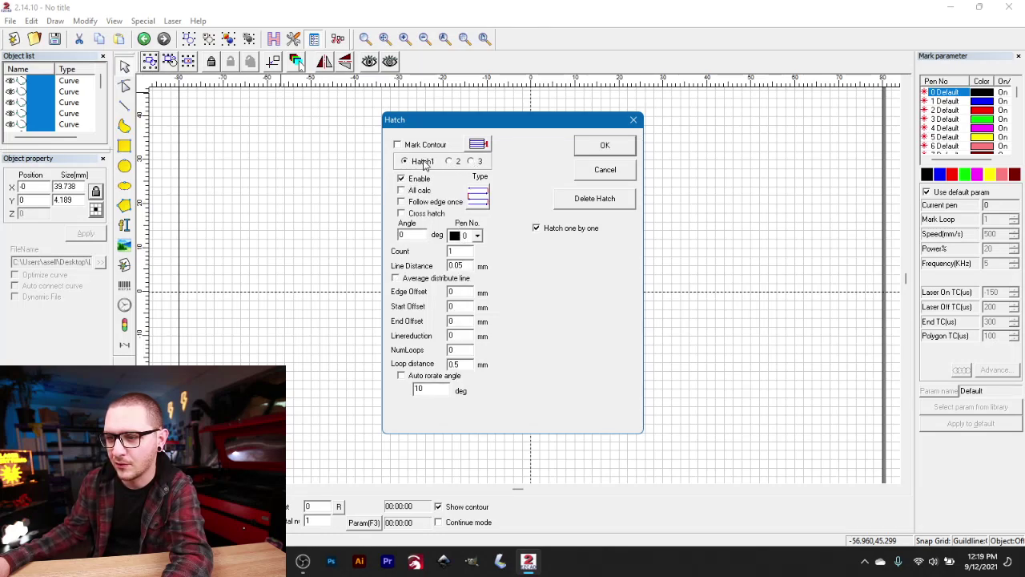
pyautogui.click(605, 146)
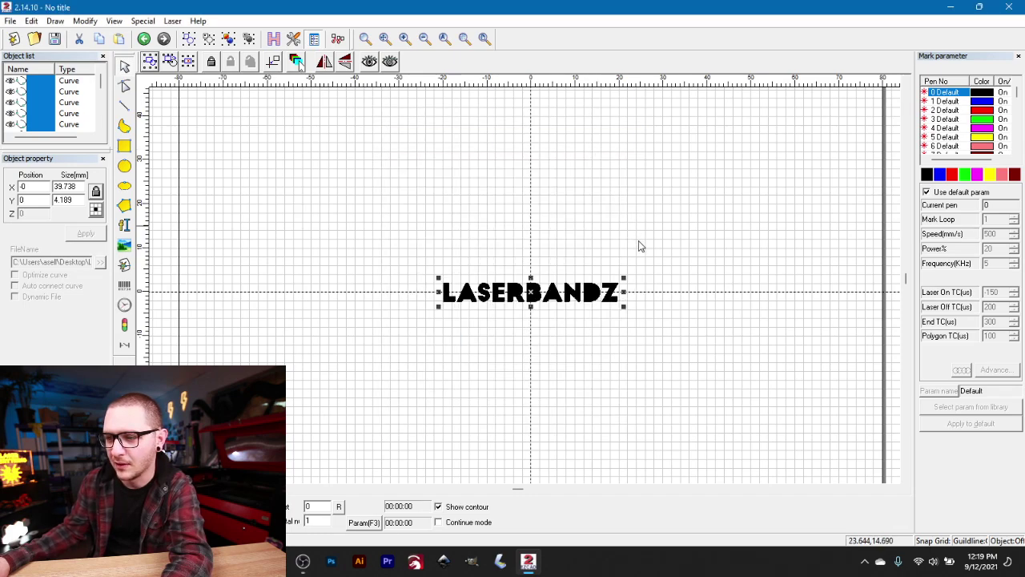
# - Turn off the default parameters for pen 0, load F Bamboo from the parameter library, and set the frequency to 25 kHz
pyautogui.click(944, 196)
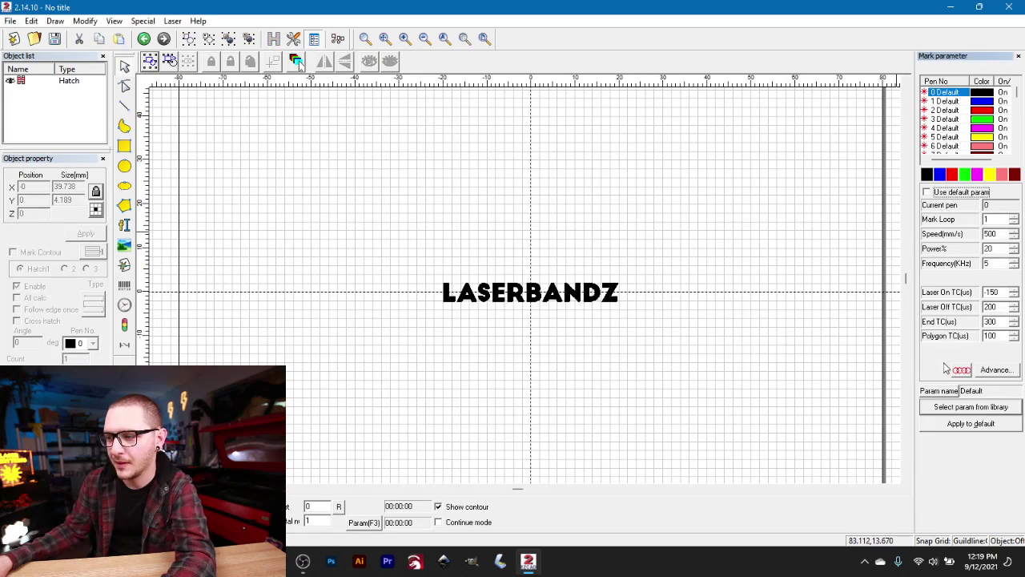
pyautogui.click(954, 407)
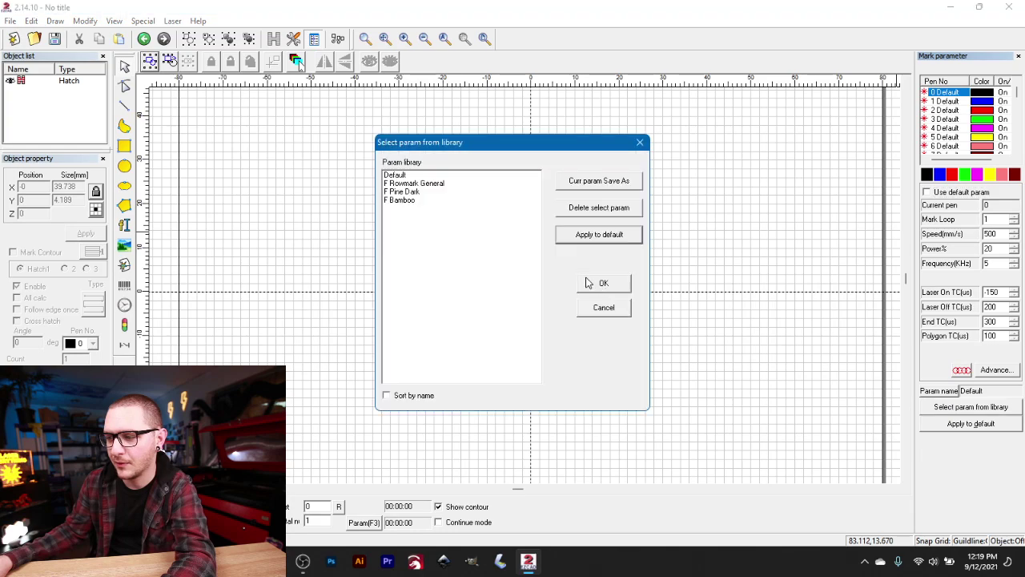
pyautogui.click(404, 201)
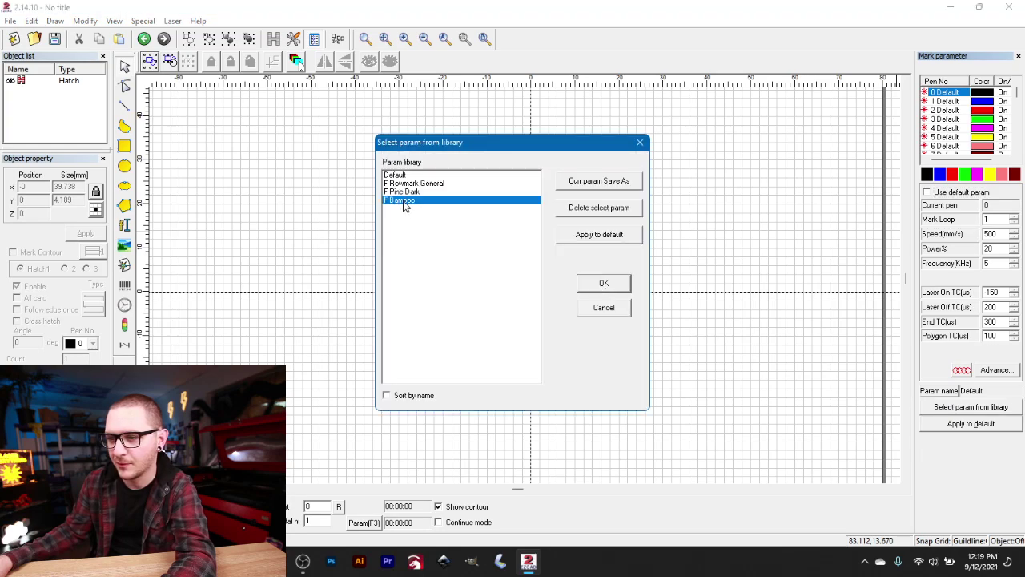
pyautogui.click(604, 285)
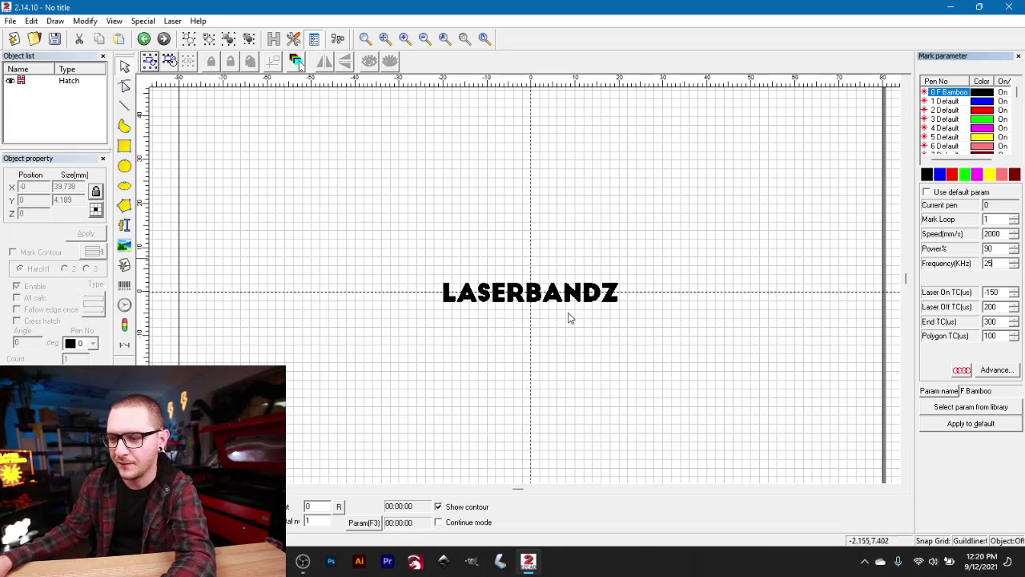
# - Paste the outlined rectangle back into the drawing and cut out the hatched LASERBANDZ text
pyautogui.click(572, 343)
pyautogui.hotkey('ctrl', 'v')
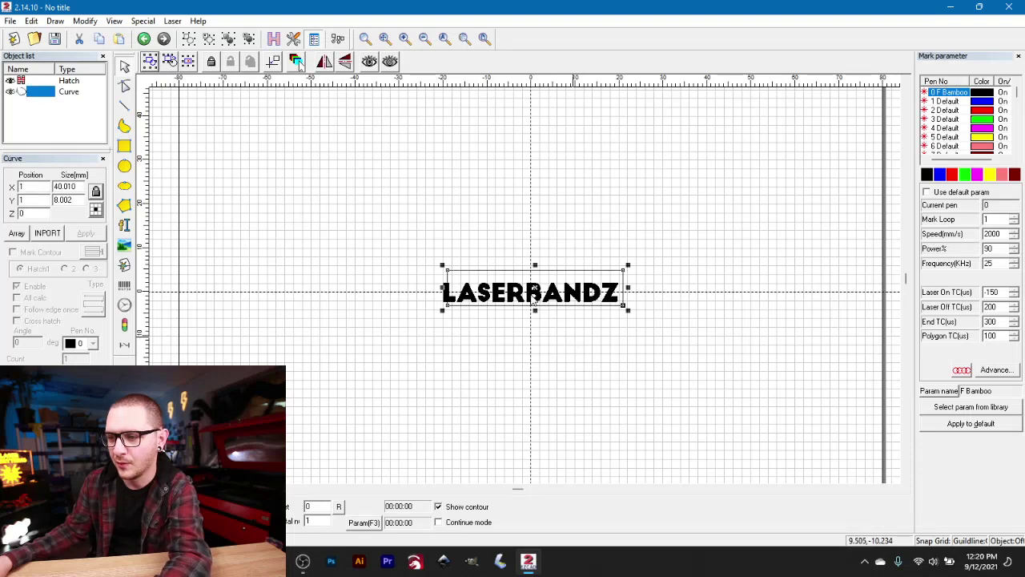
pyautogui.click(499, 295)
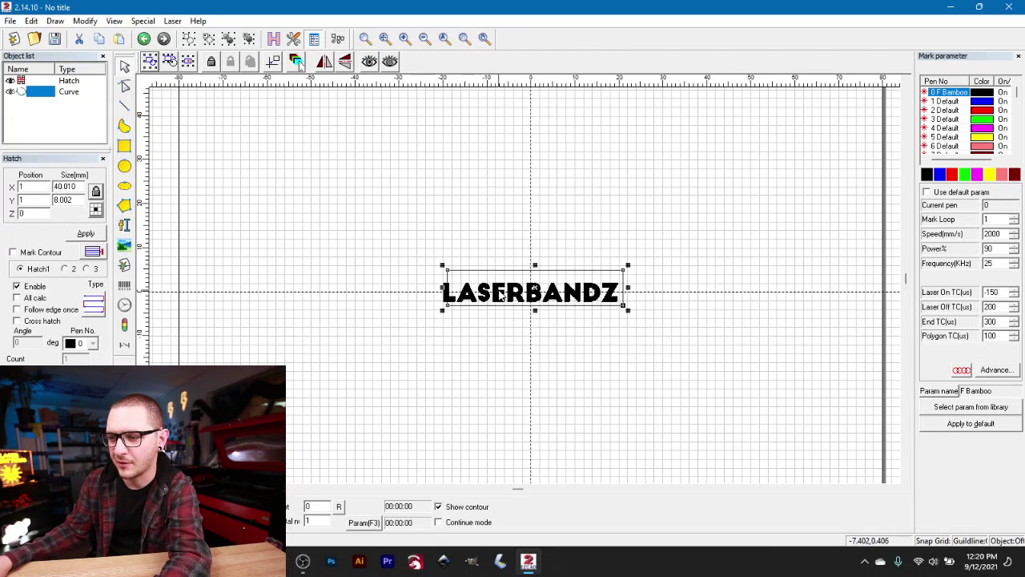
pyautogui.press('Delete')
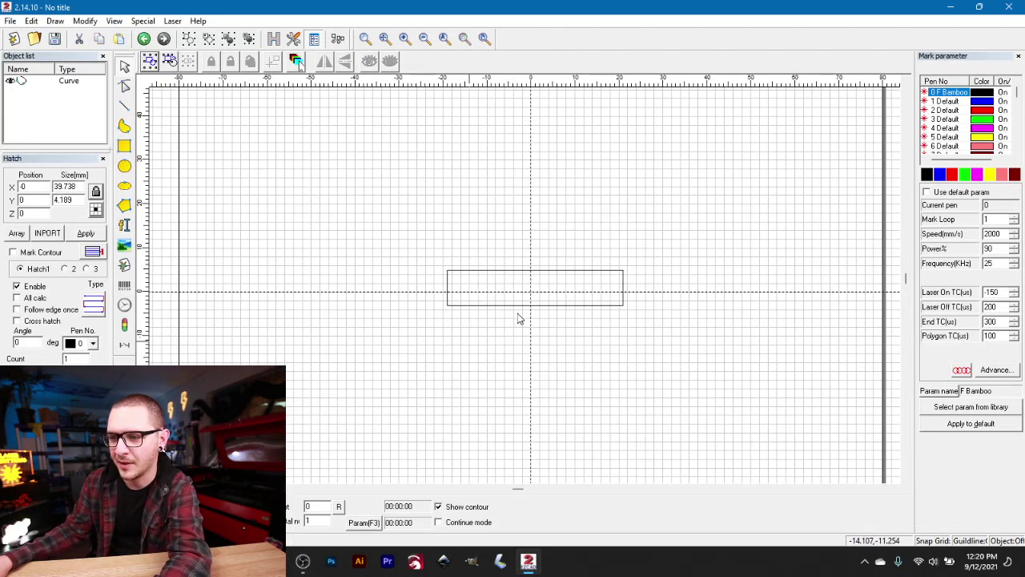
# - Center the rectangle on the work area origin and run the red-light preview of it to line up the workpiece
pyautogui.click(529, 306)
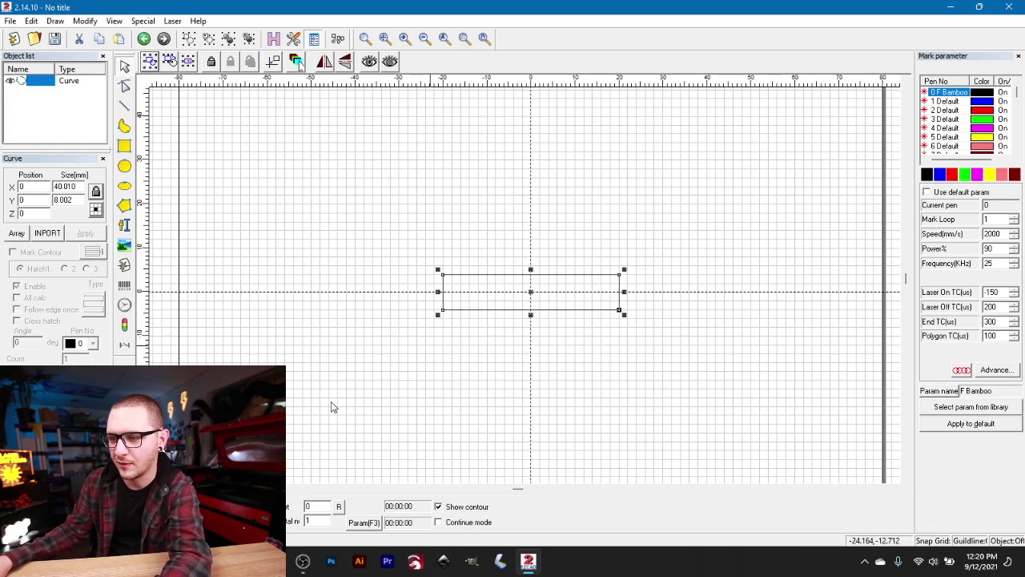
pyautogui.press('F1')
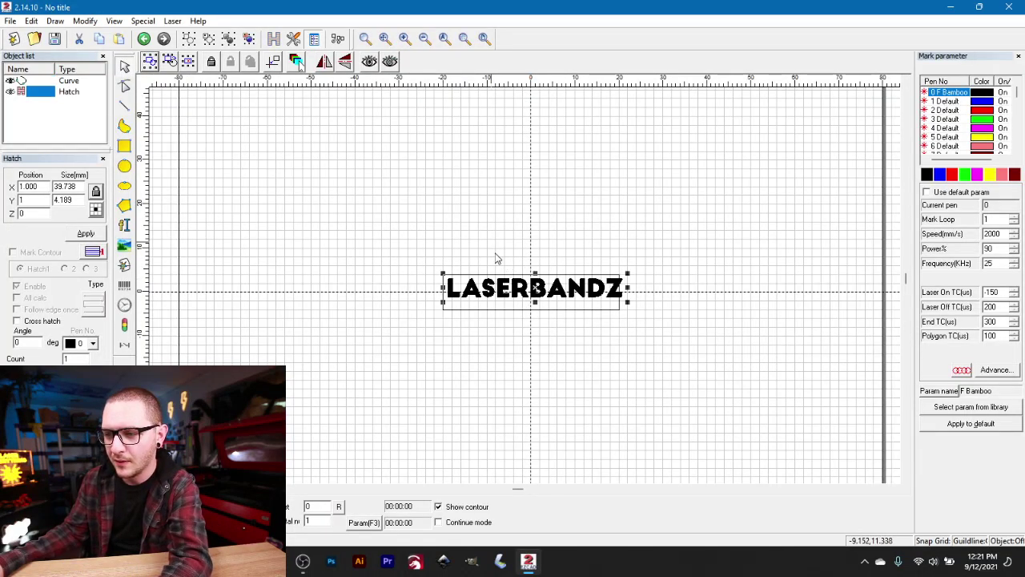
# - Paste the hatched LASERBANDZ text back and center it on the work area origin
pyautogui.click(497, 258)
pyautogui.click(512, 293)
pyautogui.moveTo(517, 296); pyautogui.dragTo(512, 302)
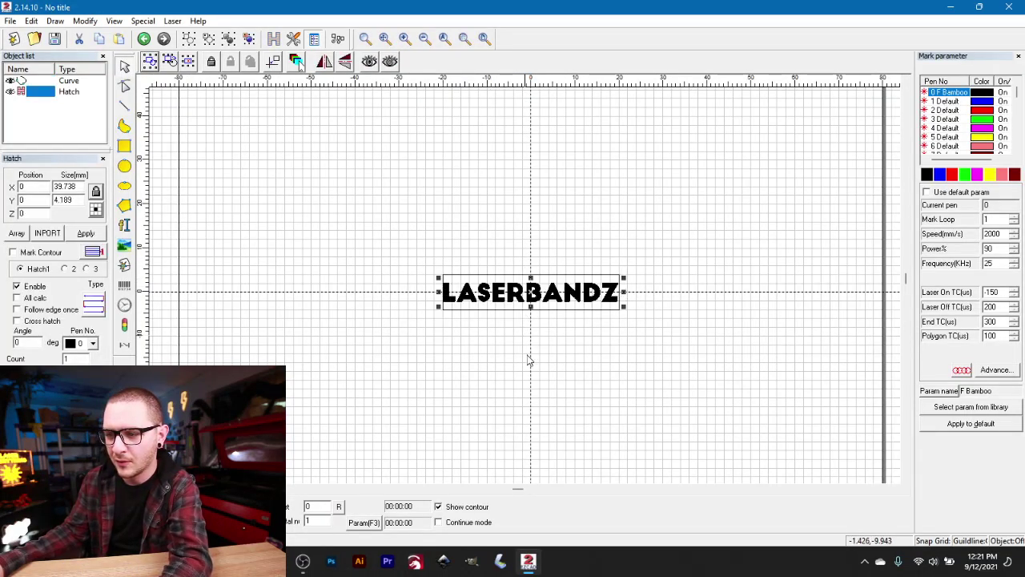
# - Remove the outlined rectangle and run the red-light preview of the LASERBANDZ text
pyautogui.click(531, 359)
pyautogui.click(515, 278)
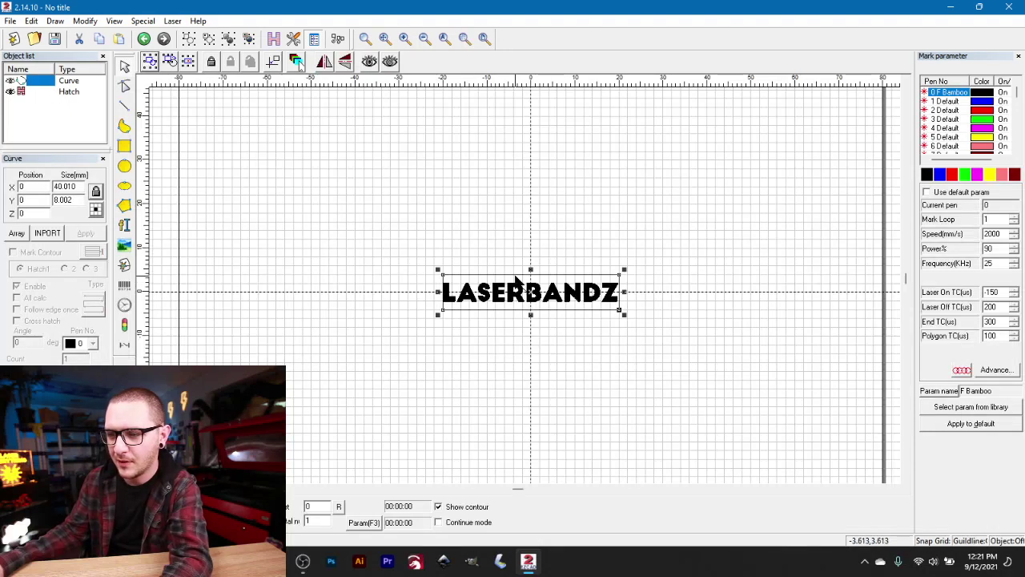
pyautogui.press('Delete')
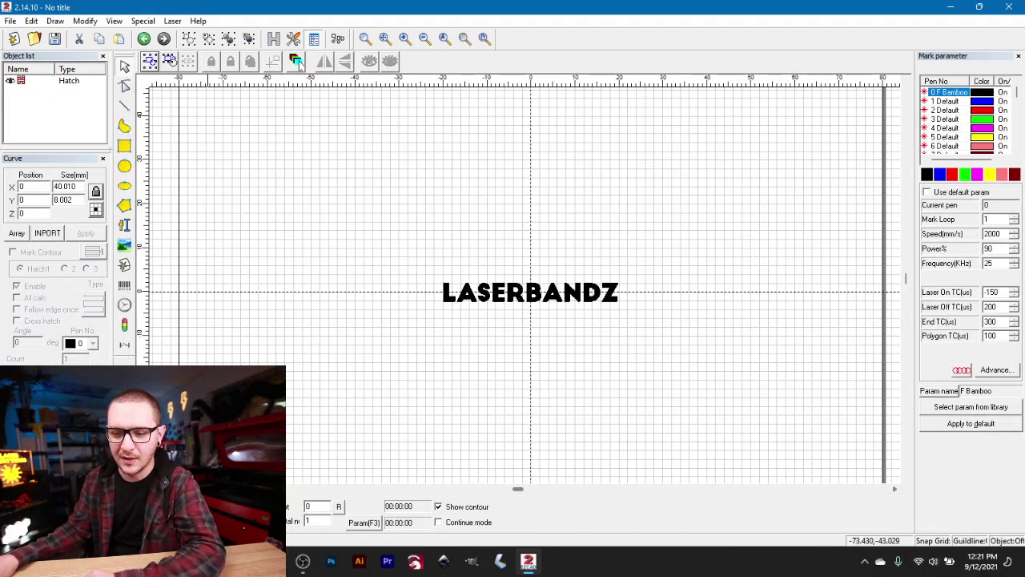
pyautogui.press('F1')
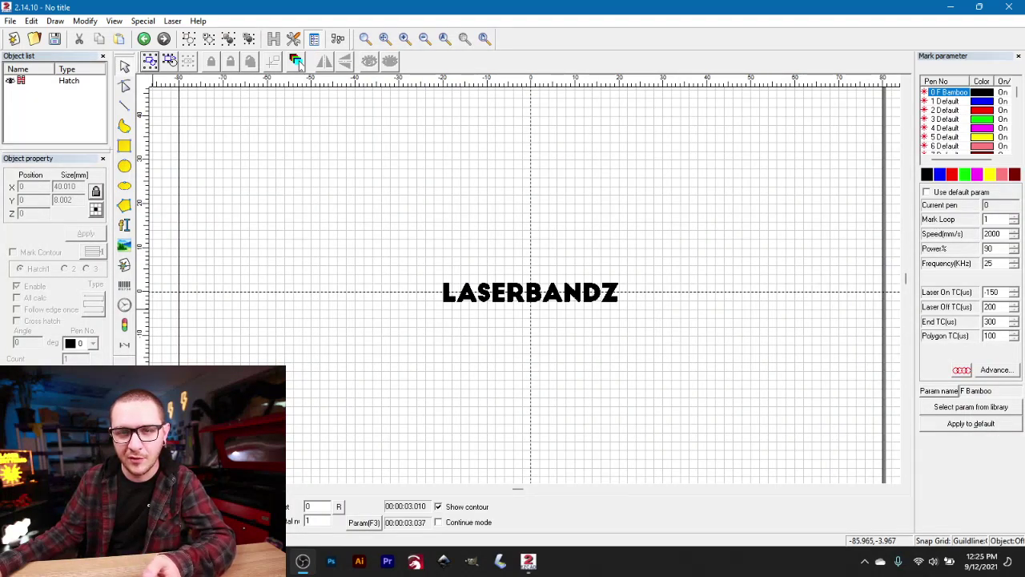
# - Try widening the LASERBANDZ text to 60 mm without keeping its proportions, and undo the resize
pyautogui.click(563, 298)
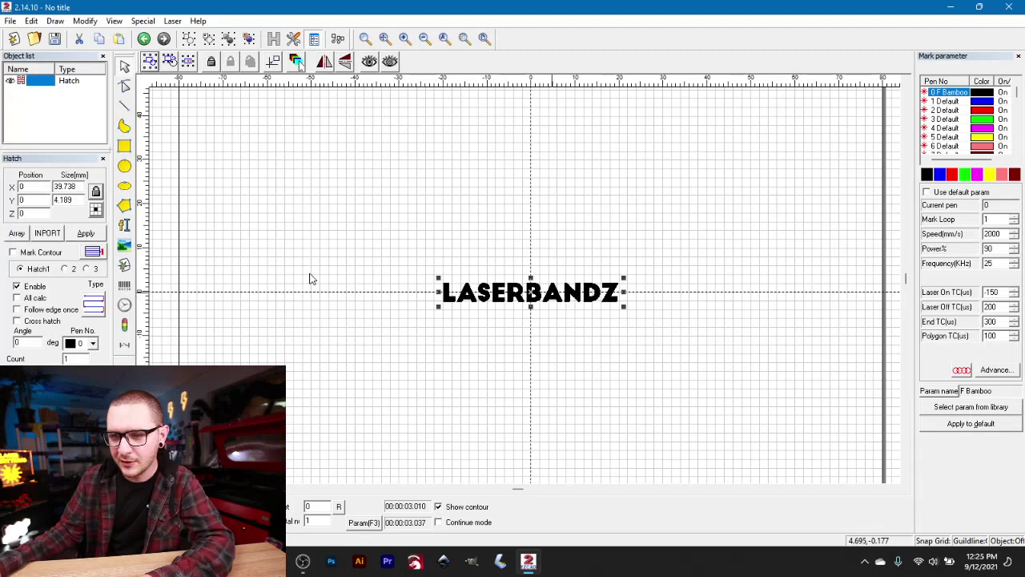
pyautogui.doubleClick(56, 185)
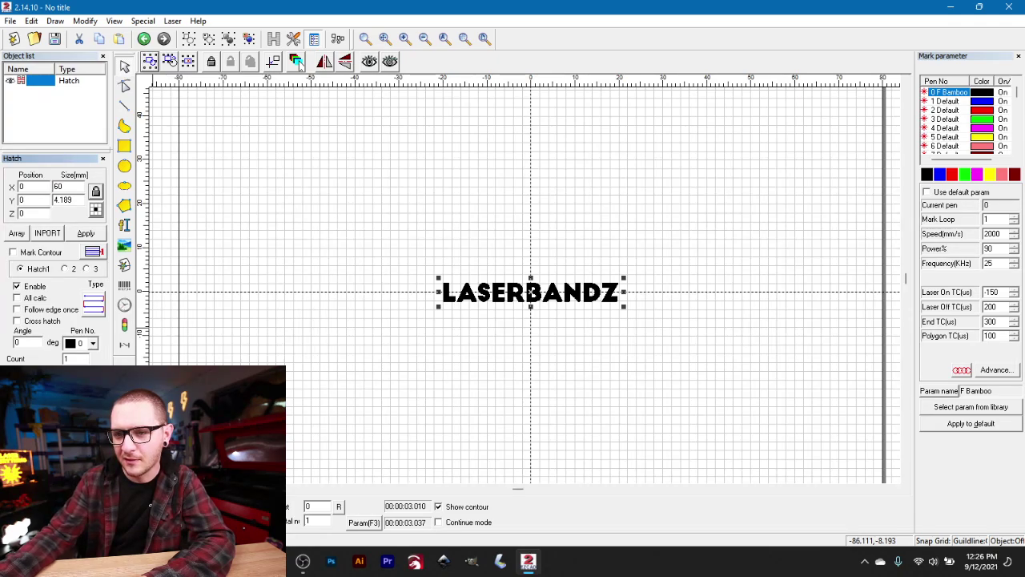
pyautogui.write('60')
pyautogui.press('Return')
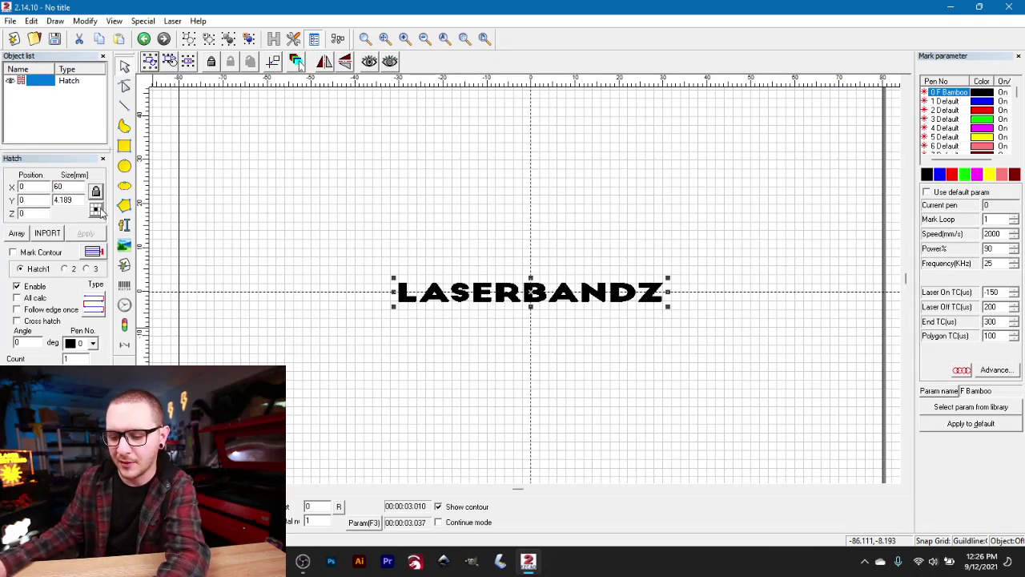
pyautogui.hotkey('ctrl', 'z')
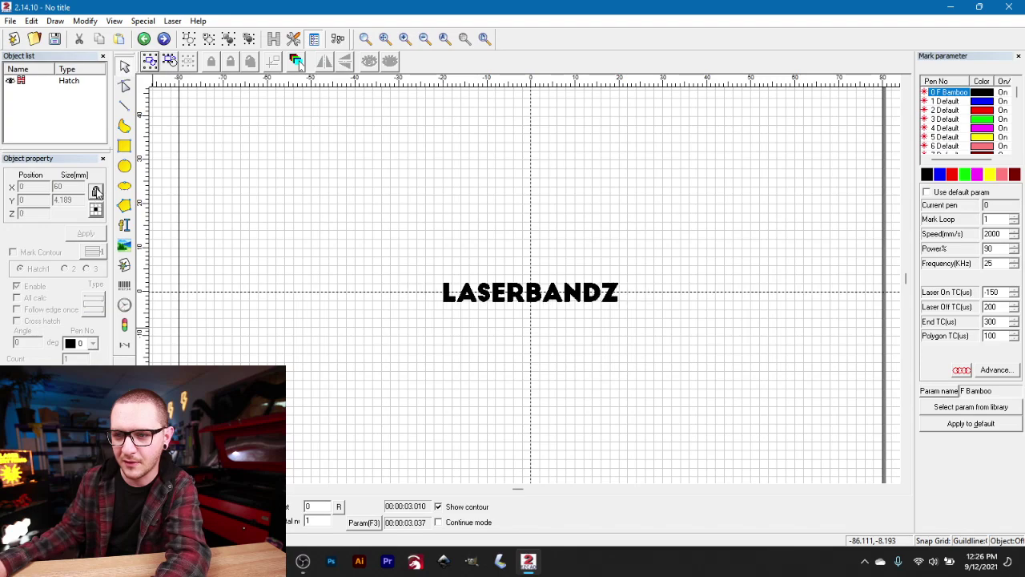
# - Lock the aspect ratio, resize the LASERBANDZ text to 60 mm wide, and stop its red-light preview
pyautogui.click(96, 192)
pyautogui.click(496, 297)
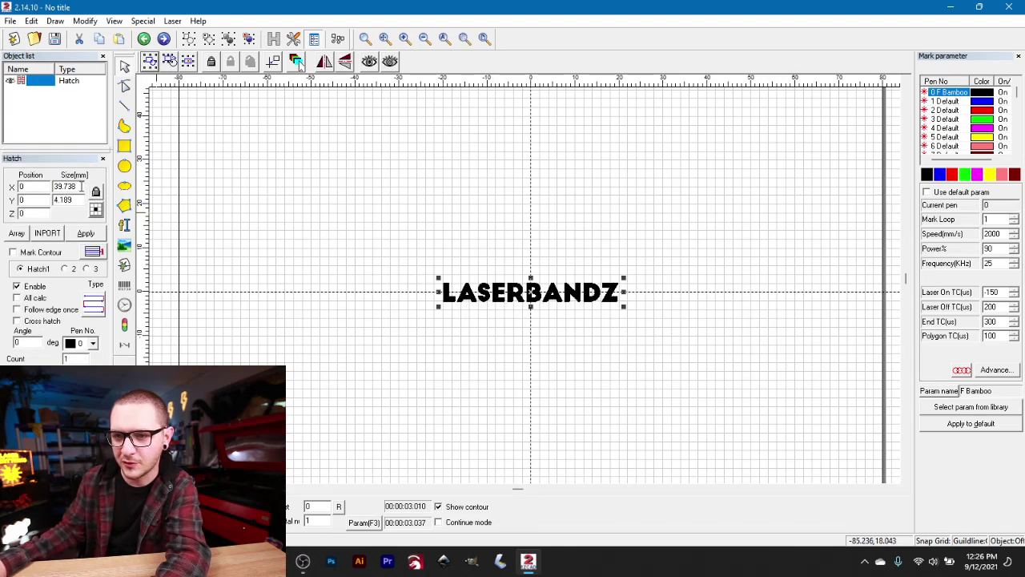
pyautogui.doubleClick(81, 185)
pyautogui.write('60')
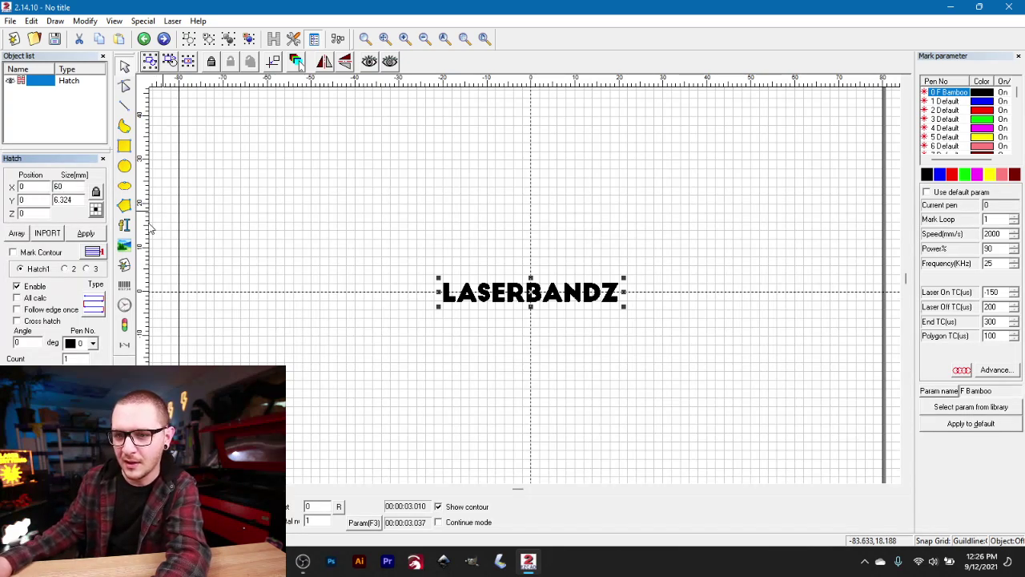
pyautogui.click(86, 233)
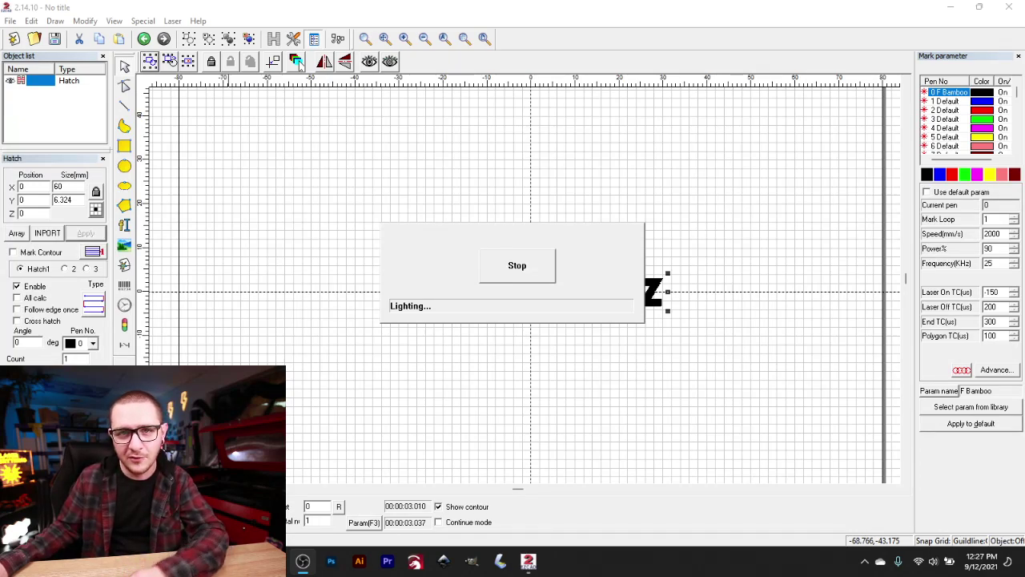
pyautogui.click(536, 277)
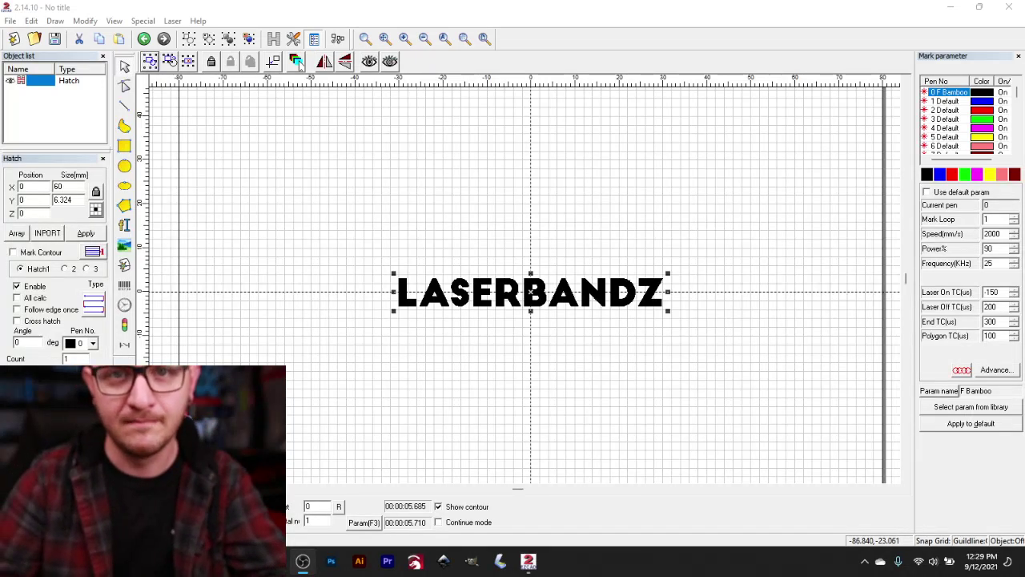
# - Delete the LASERBANDZ text from the work area
pyautogui.click(473, 318)
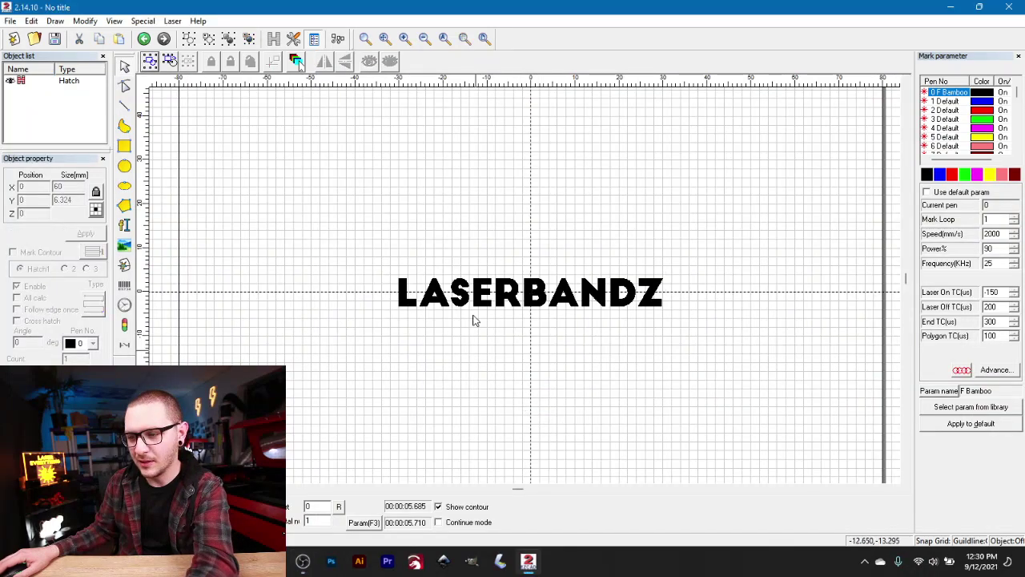
pyautogui.click(469, 300)
pyautogui.press('Delete')
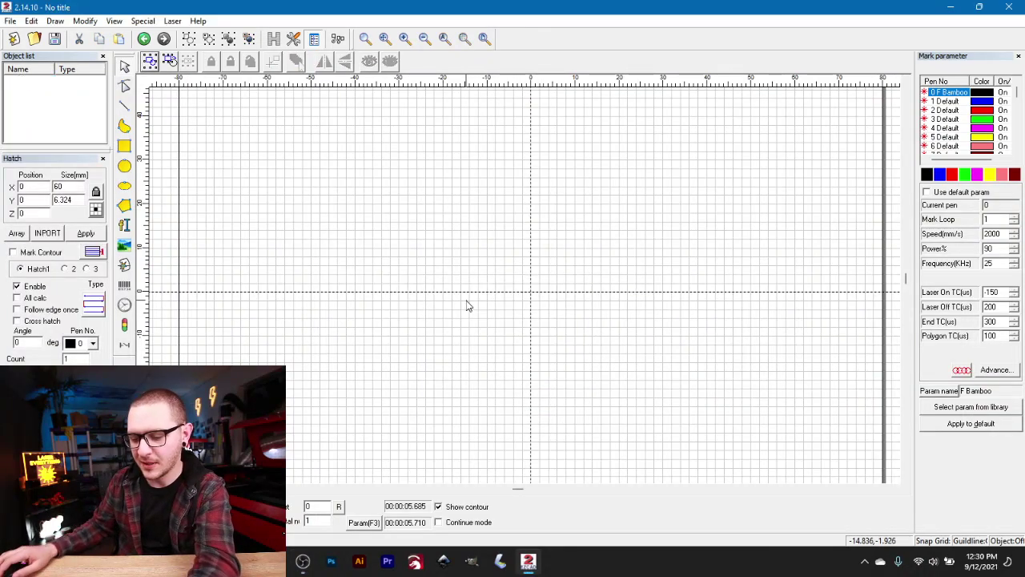
# - Undo the previous edits back to the unhatched scroll-pattern band centered on the work area origin, and deselect it
pyautogui.hotkey('ctrl', 'z')
pyautogui.click(574, 311)
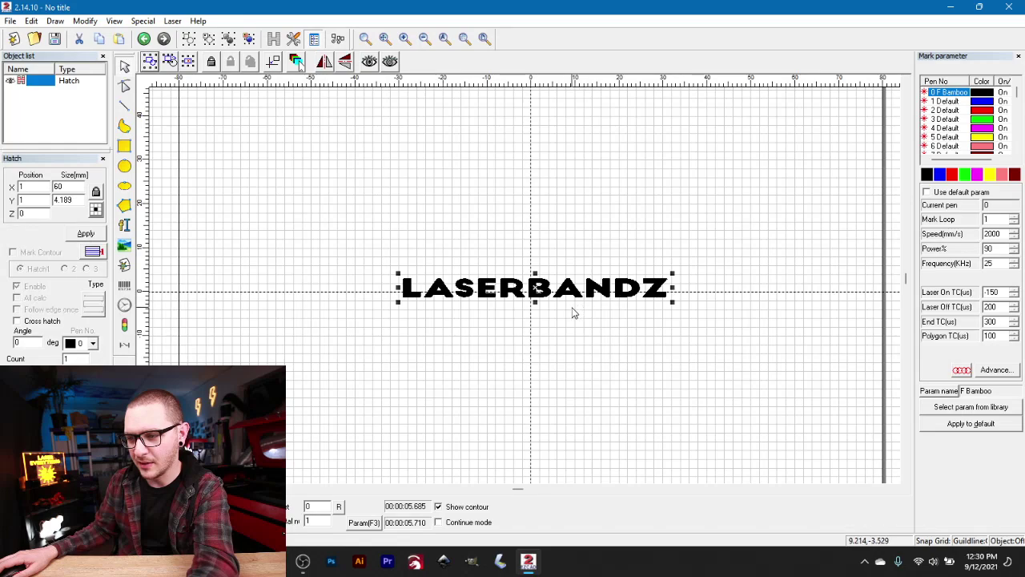
pyautogui.hotkey('ctrl', 'z')
pyautogui.hotkey('ctrl', 'z')
pyautogui.hotkey('ctrl', 'z')
pyautogui.hotkey('ctrl', 'z')
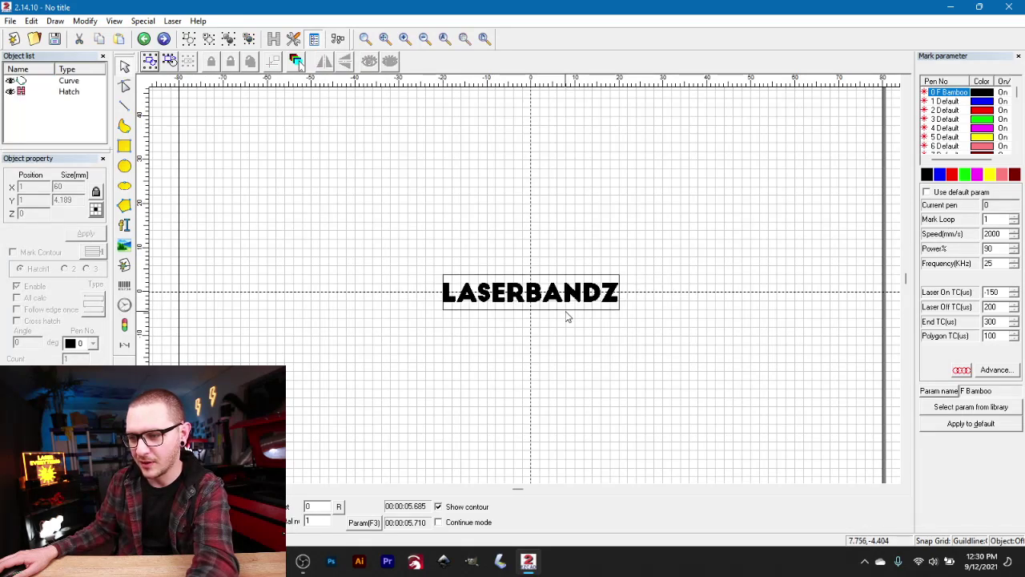
pyautogui.hotkey('ctrl', 'z')
pyautogui.hotkey('ctrl', 'z')
pyautogui.hotkey('ctrl', 'z')
pyautogui.hotkey('ctrl', 'z')
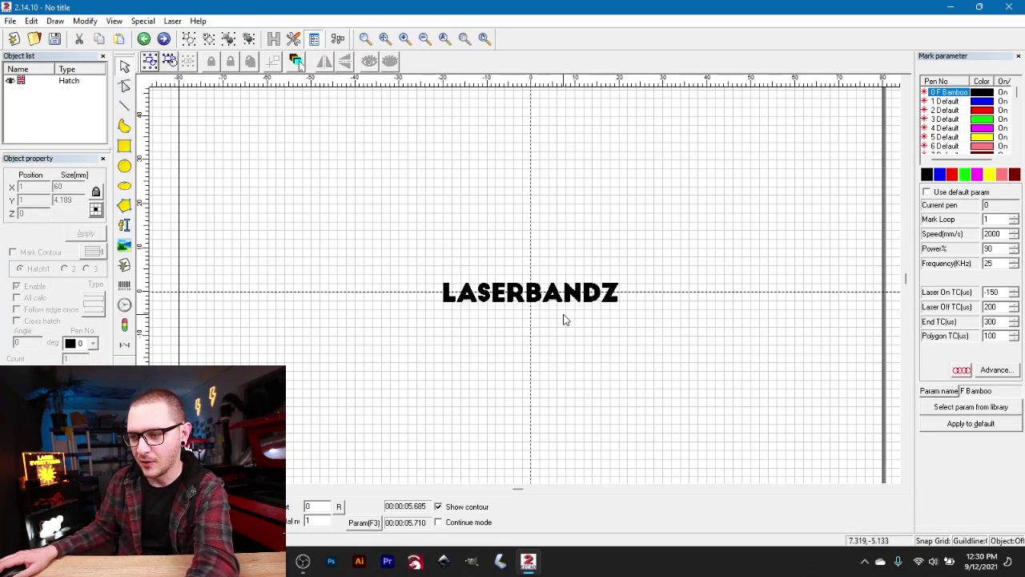
pyautogui.hotkey('ctrl', 'z')
pyautogui.hotkey('ctrl', 'z')
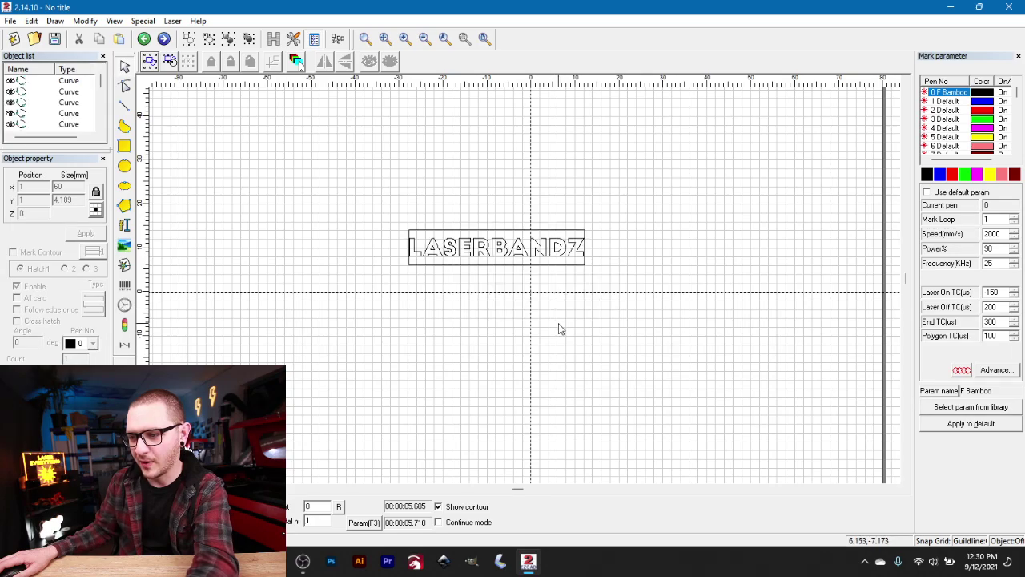
pyautogui.hotkey('ctrl', 'z')
pyautogui.hotkey('ctrl', 'z')
pyautogui.hotkey('ctrl', 'z')
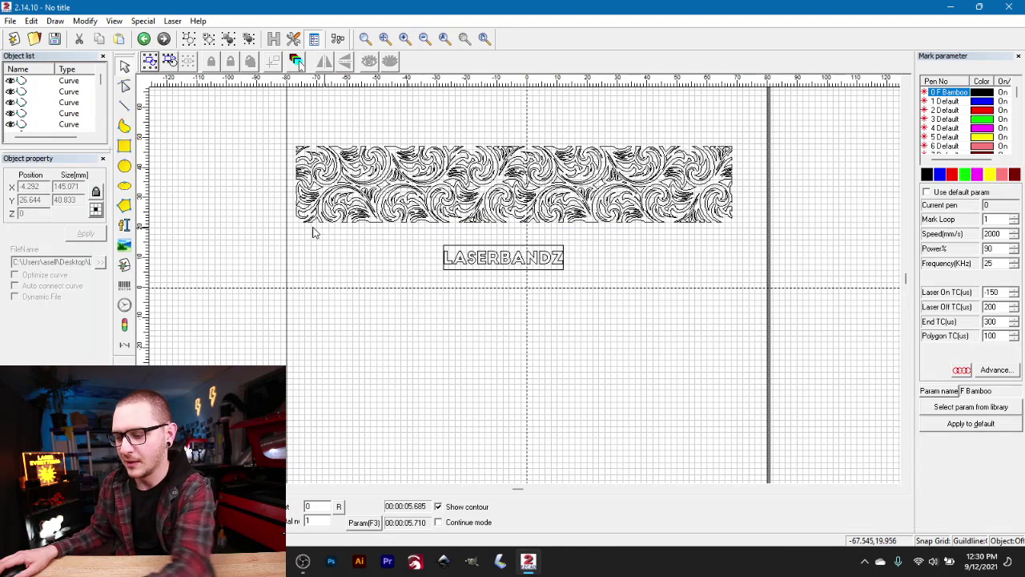
pyautogui.hotkey('ctrl', 'z')
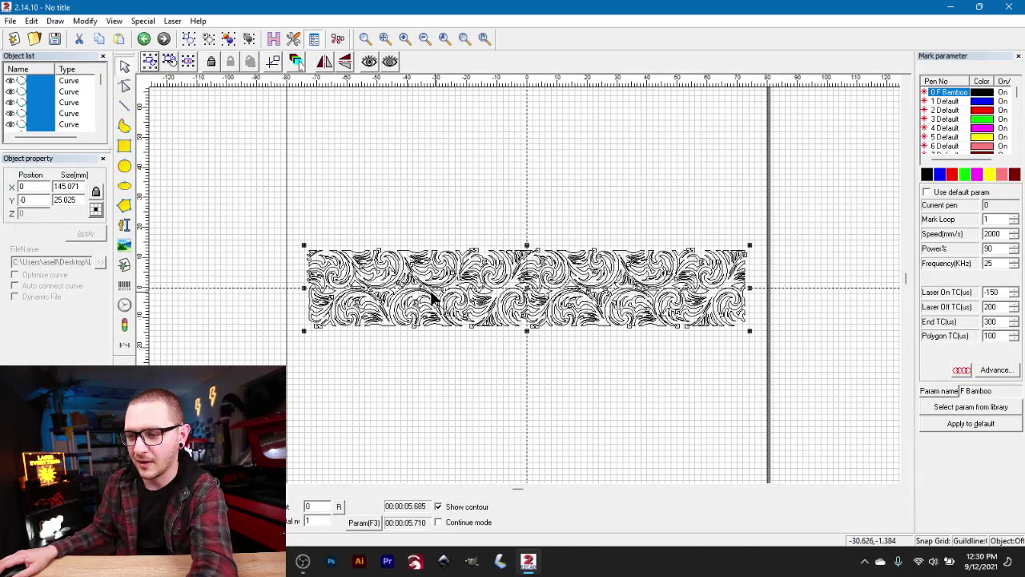
pyautogui.click(393, 236)
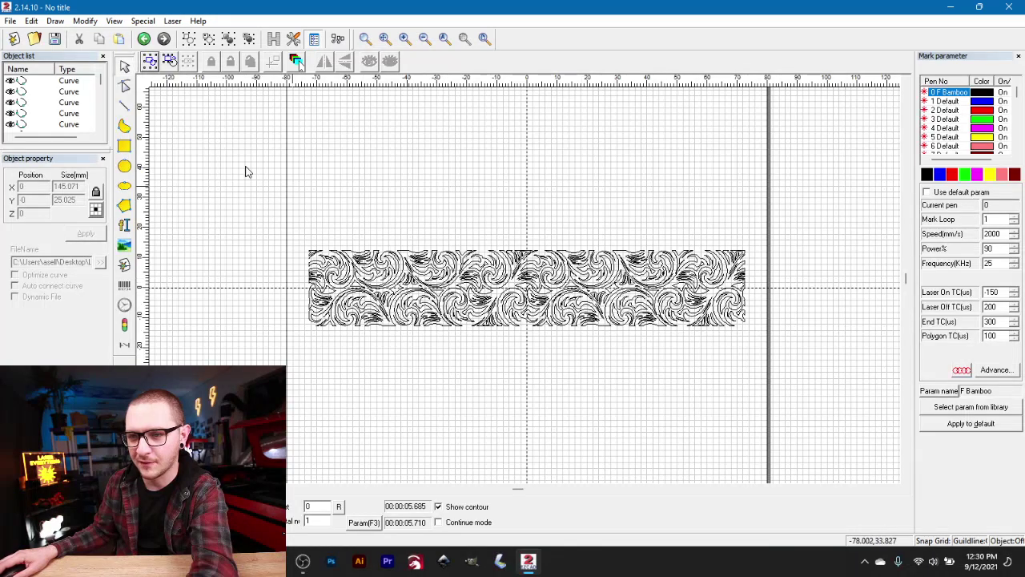
# - Draw a rectangle about 145 × 25.6 mm around the scroll-pattern band and cut it out of the drawing
pyautogui.click(130, 148)
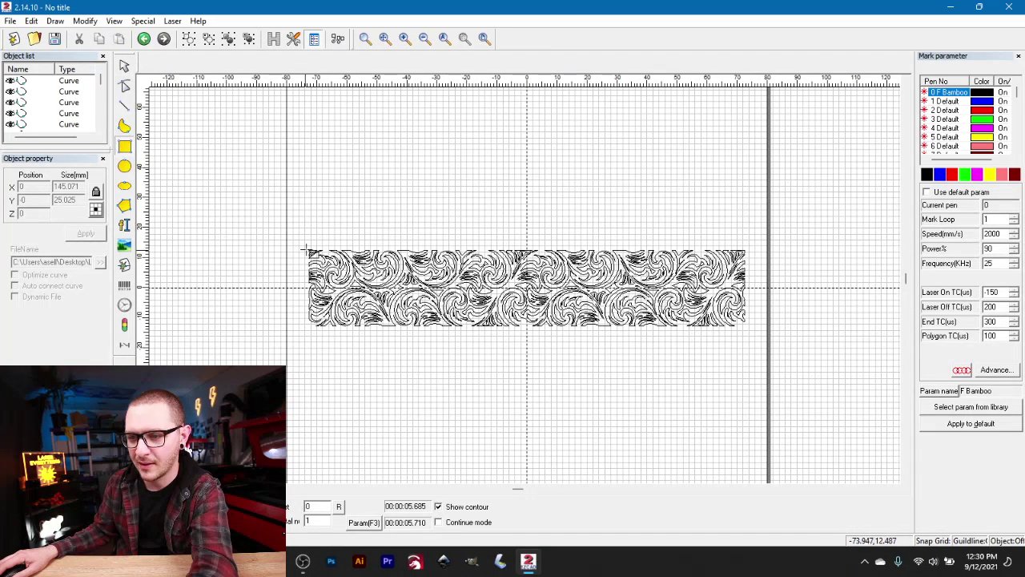
pyautogui.moveTo(310, 252)
pyautogui.mouseDown()
pyautogui.moveTo(319, 304)
pyautogui.moveTo(753, 331)
pyautogui.mouseUp()
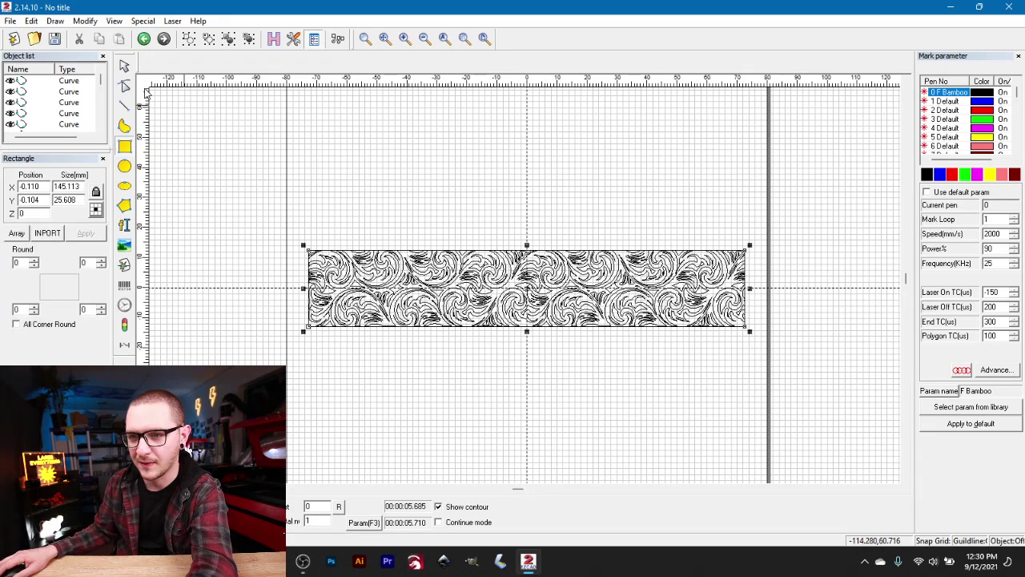
pyautogui.click(124, 65)
pyautogui.click(405, 254)
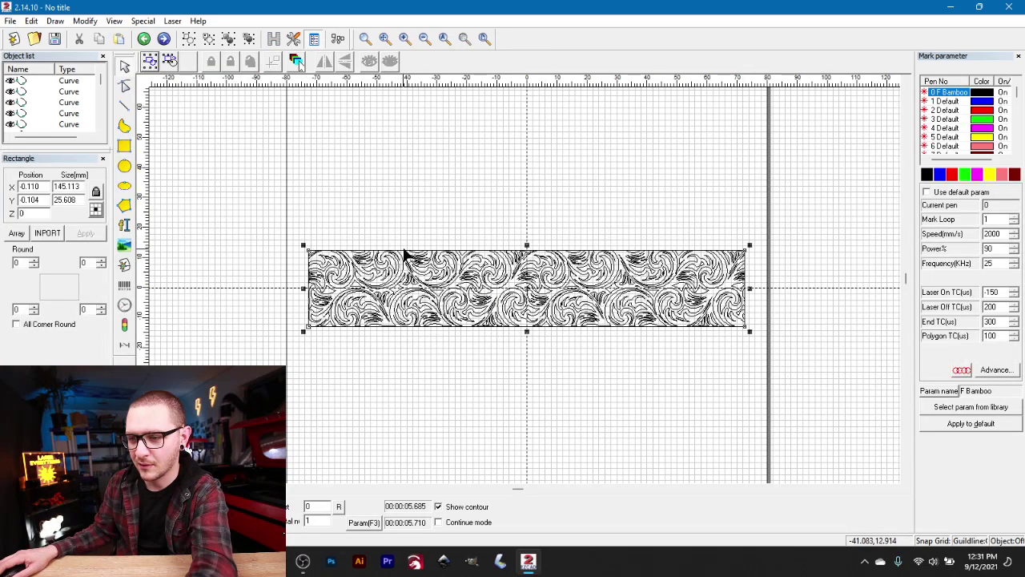
# - Group all curves of the scroll-pattern band and paste the outline rectangle back into the drawing
pyautogui.moveTo(268, 228); pyautogui.dragTo(845, 345)
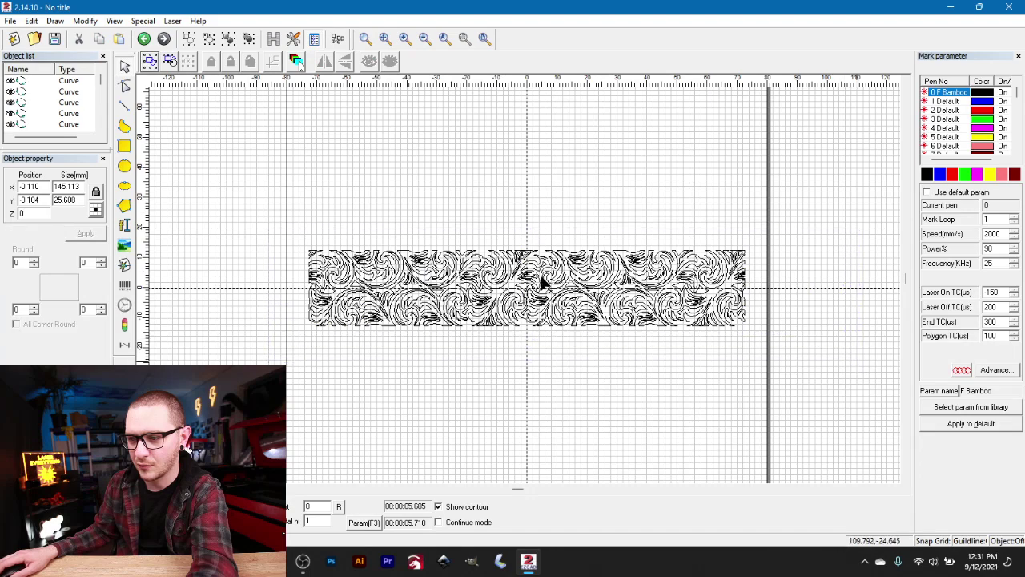
pyautogui.click(229, 38)
pyautogui.click(396, 163)
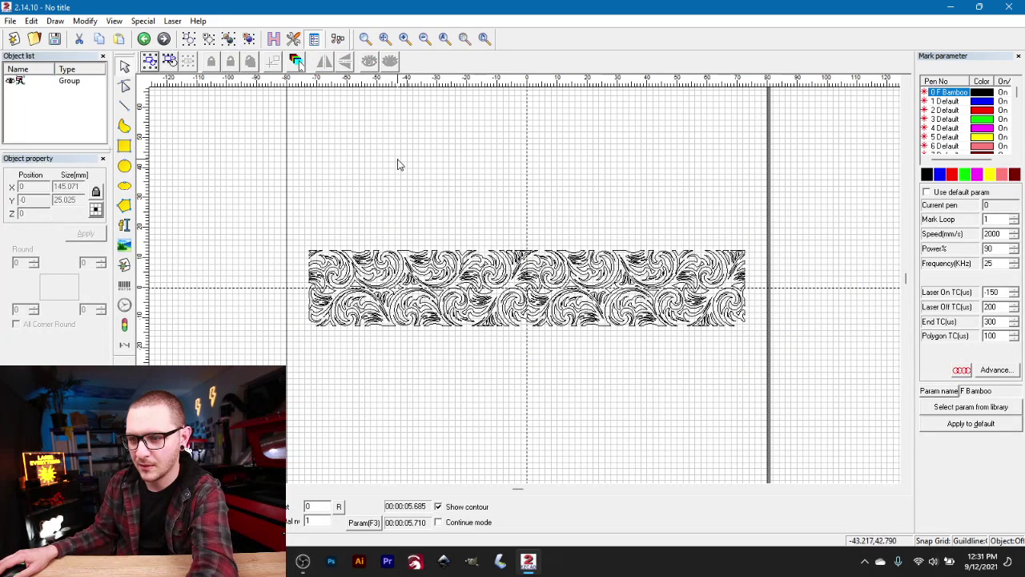
# - Cut out the grouped scroll-pattern band and center the remaining rectangle on the work area origin
pyautogui.click(419, 265)
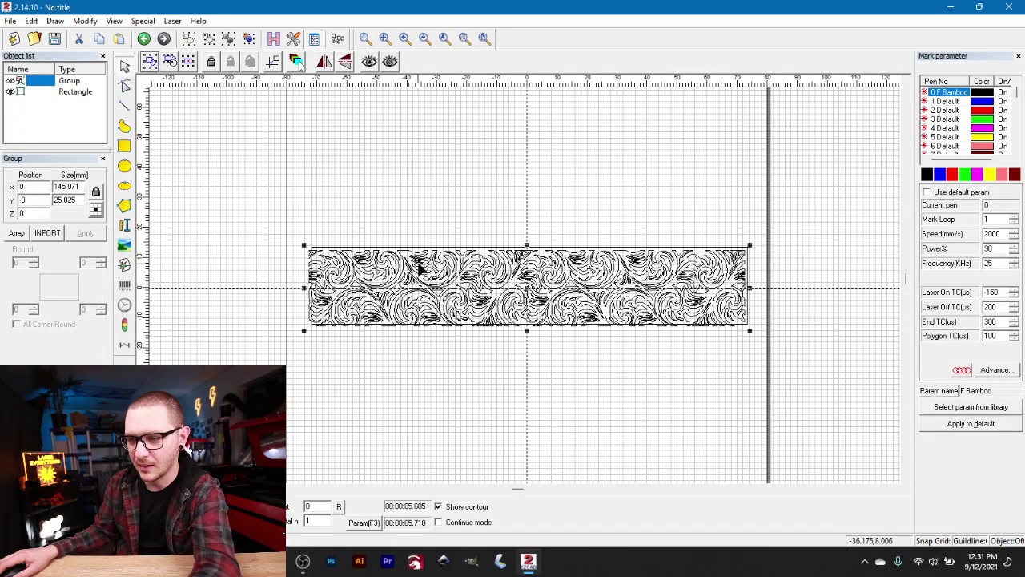
pyautogui.press('Delete')
pyautogui.click(473, 249)
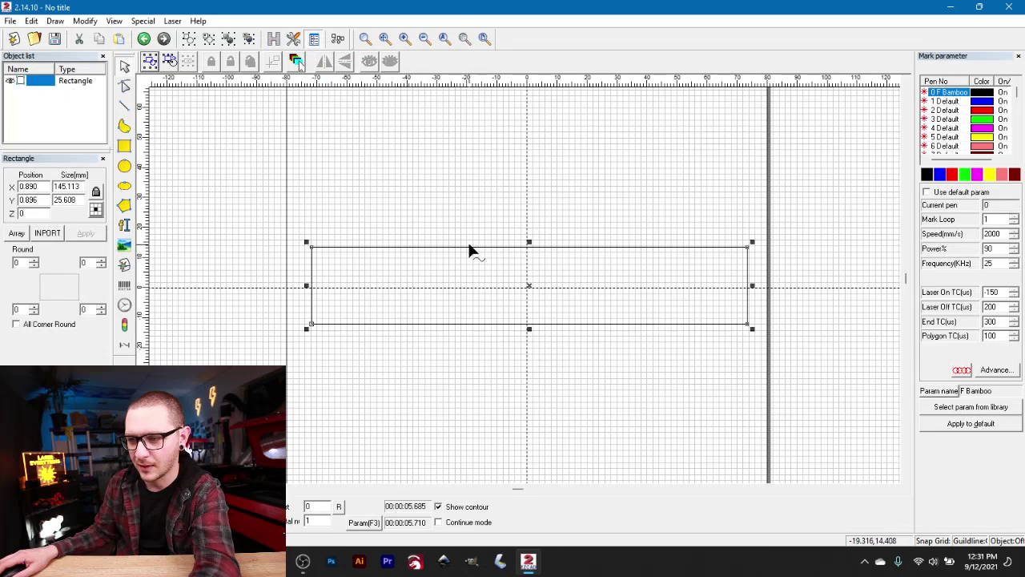
pyautogui.click(452, 211)
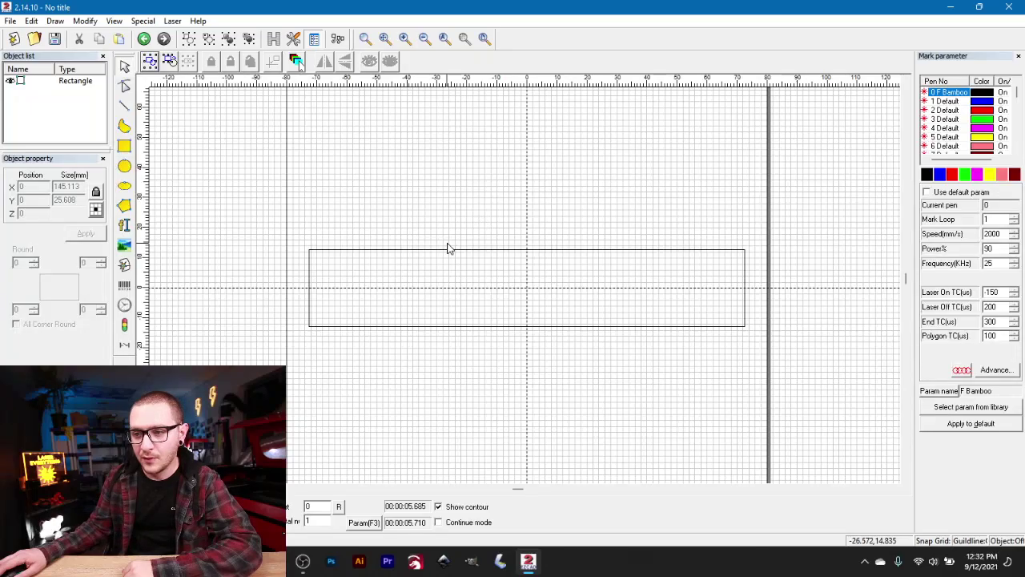
# - Paste the grouped scroll-pattern band back into the drawing and remove the outline rectangle
pyautogui.hotkey('ctrl', 'v')
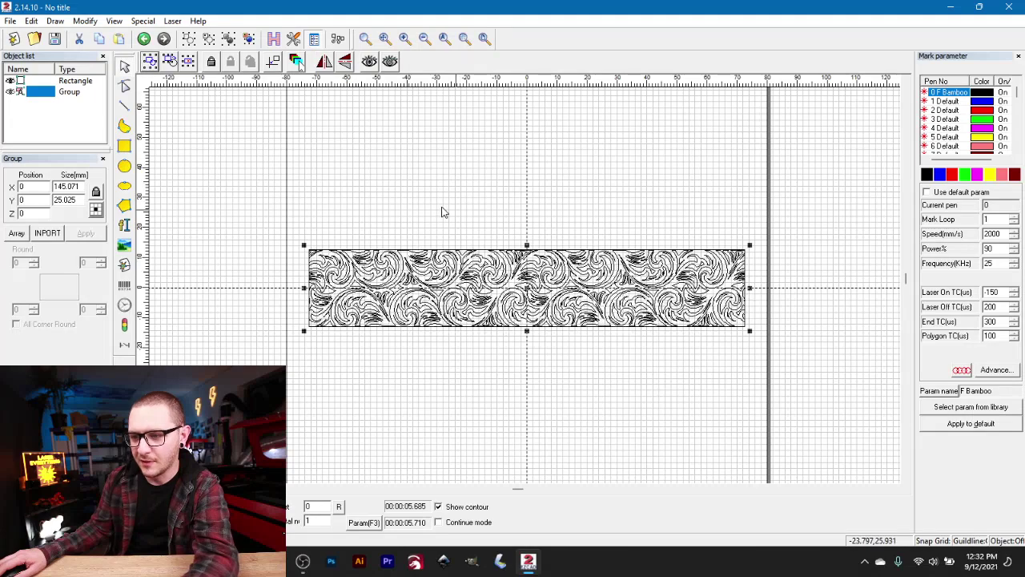
pyautogui.click(265, 163)
pyautogui.click(42, 83)
pyautogui.keyDown('shift'); pyautogui.click(41, 91); pyautogui.keyUp('shift')
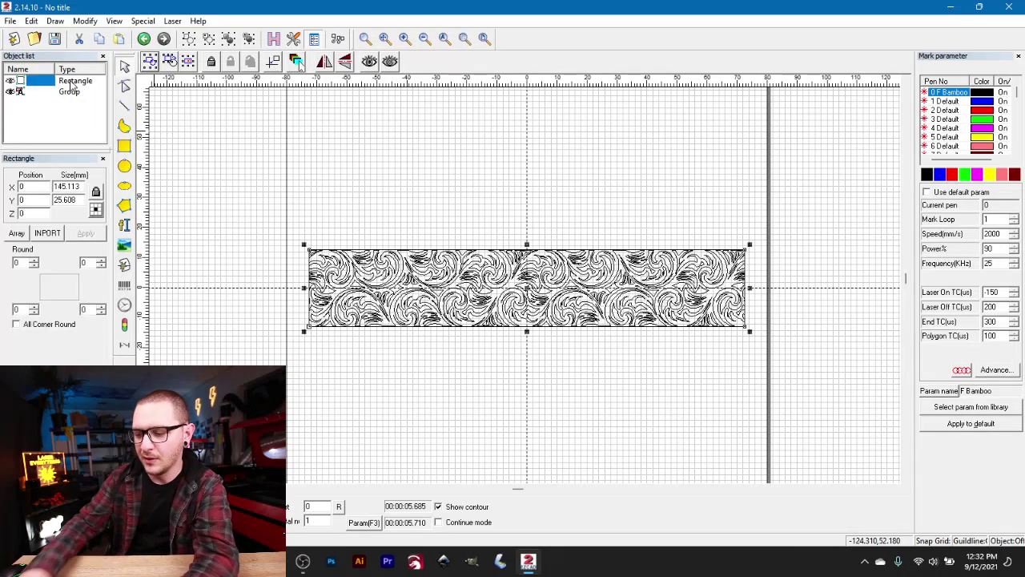
pyautogui.hotkey('ctrl', 'g')
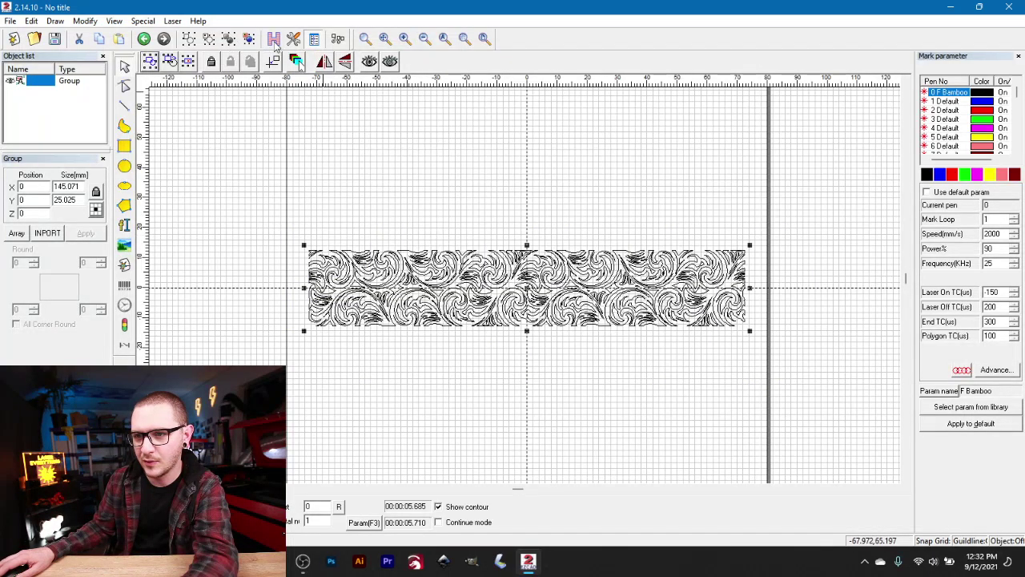
# - Try hatching the grouped scroll-pattern band with a 0.05 mm line distance and inspect the fill up close
pyautogui.click(275, 40)
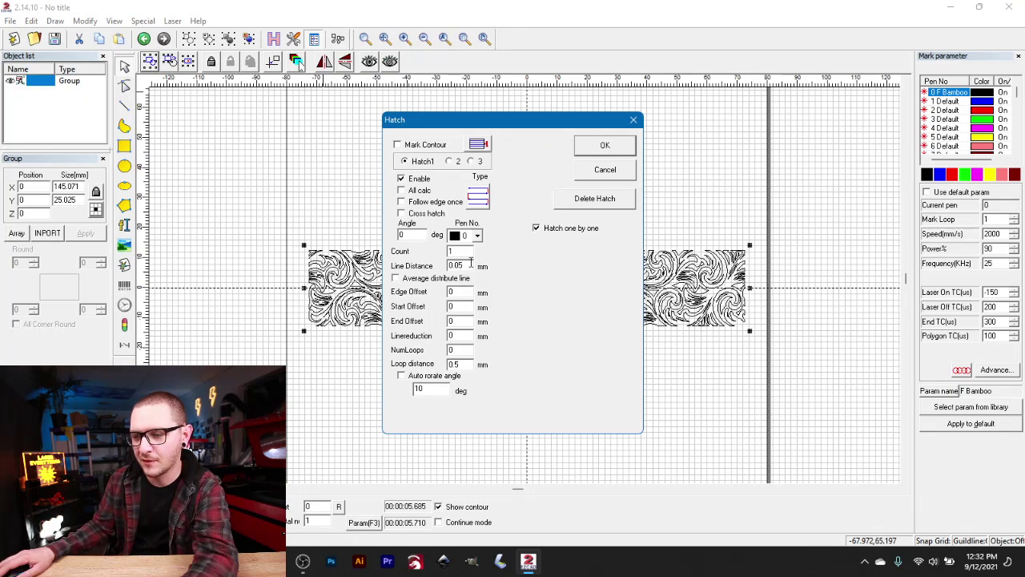
pyautogui.click(593, 148)
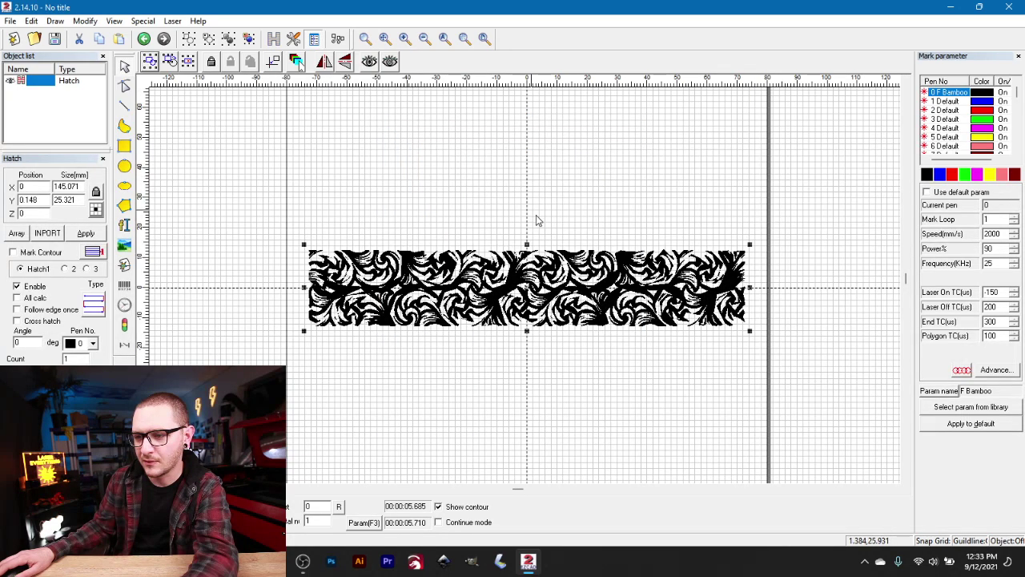
pyautogui.scroll(-2, 536, 218)
pyautogui.scroll(5, 522, 282)
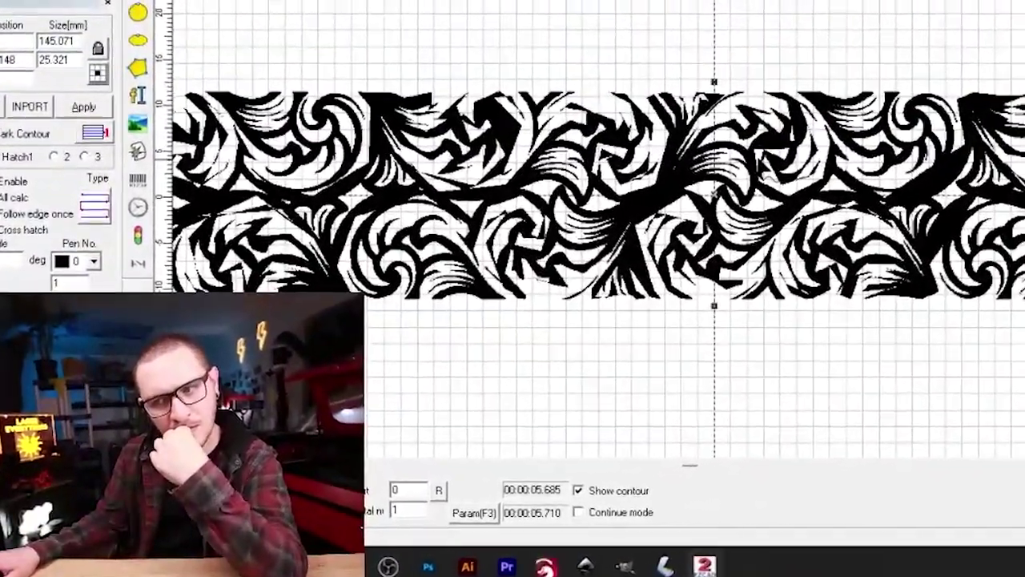
pyautogui.scroll(3, 646, 232)
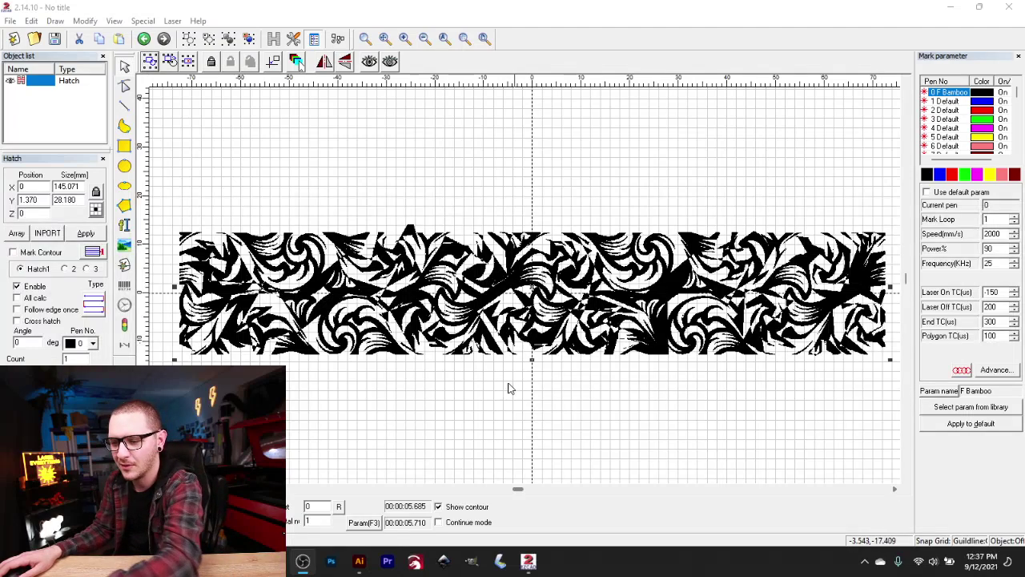
# - Delete the badly hatched scroll-pattern band, then switch to Illustrator and deselect the band artwork
pyautogui.press('Delete')
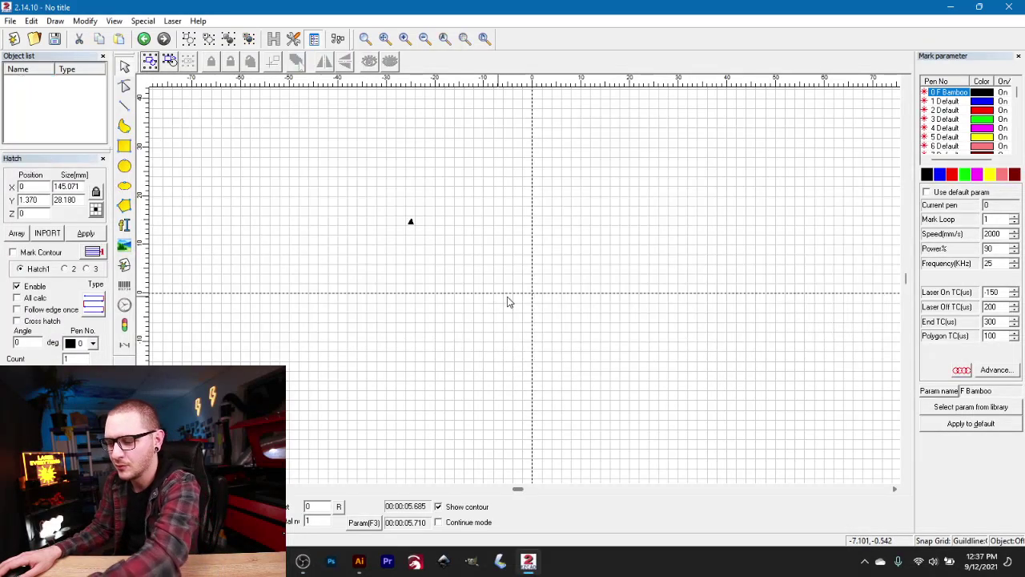
pyautogui.click(359, 561)
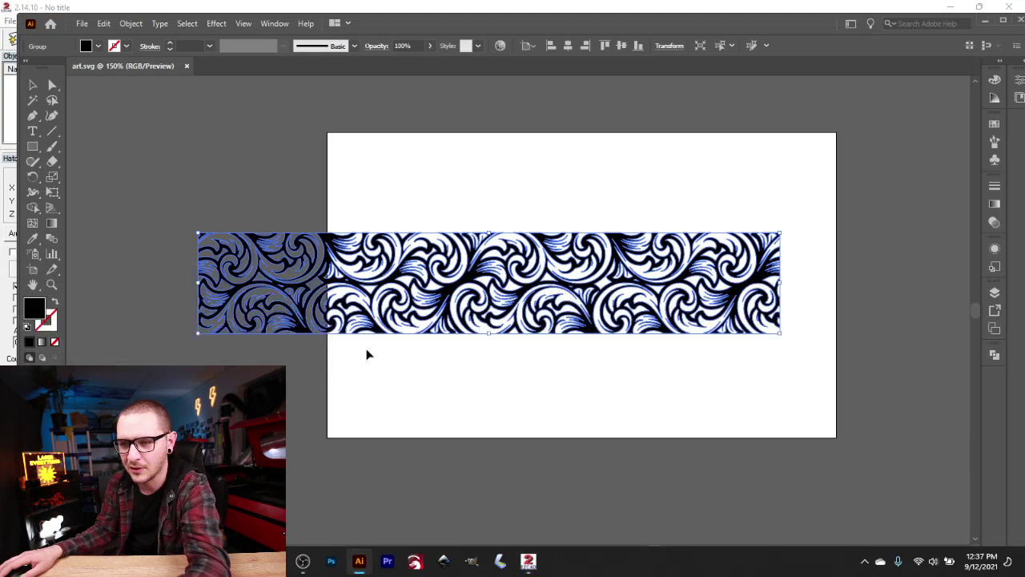
pyautogui.click(367, 354)
# - Save the band artwork in SVG format to the Desktop, overwriting the existing art.svg
pyautogui.click(82, 24)
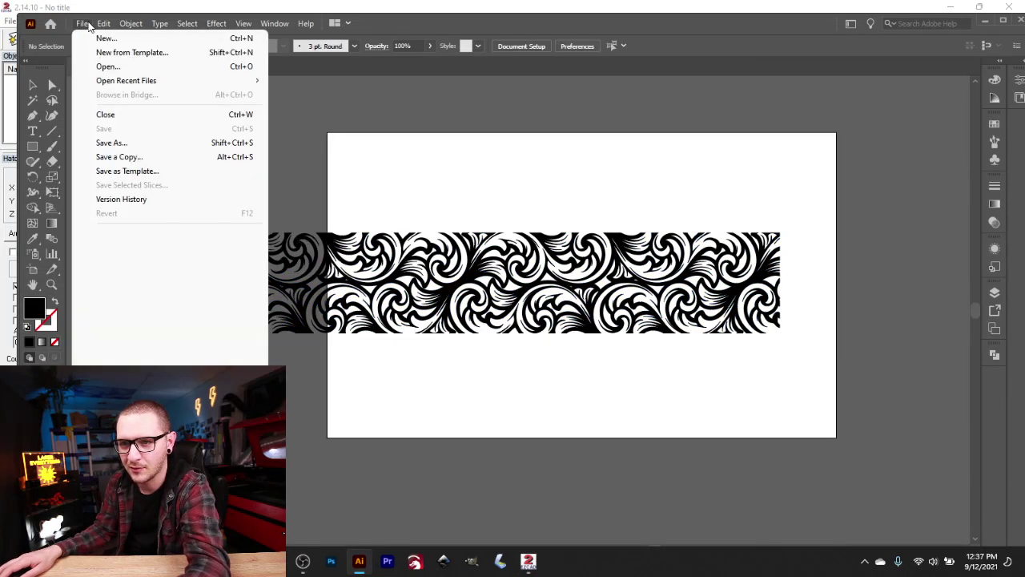
pyautogui.click(123, 143)
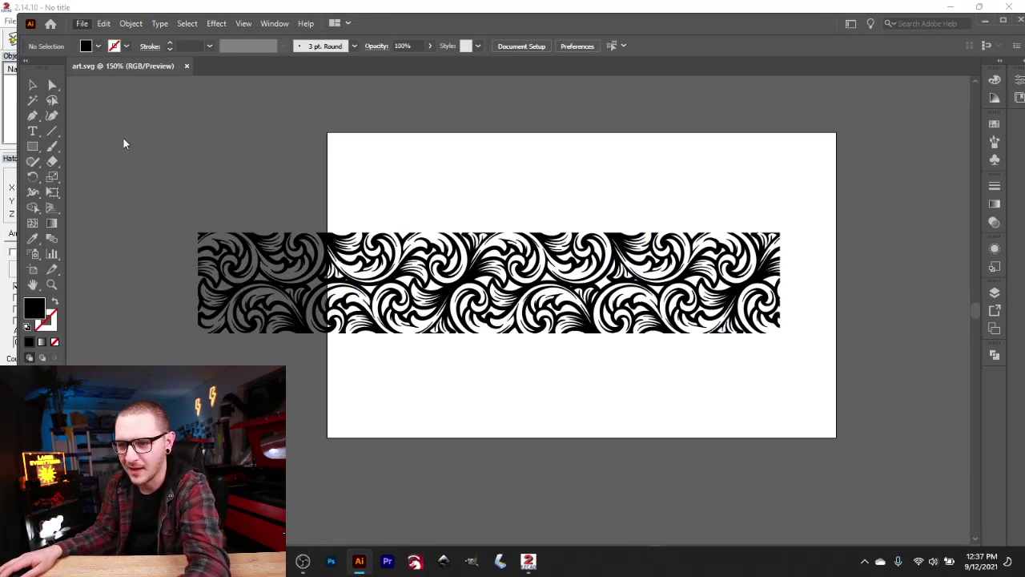
pyautogui.click(147, 272)
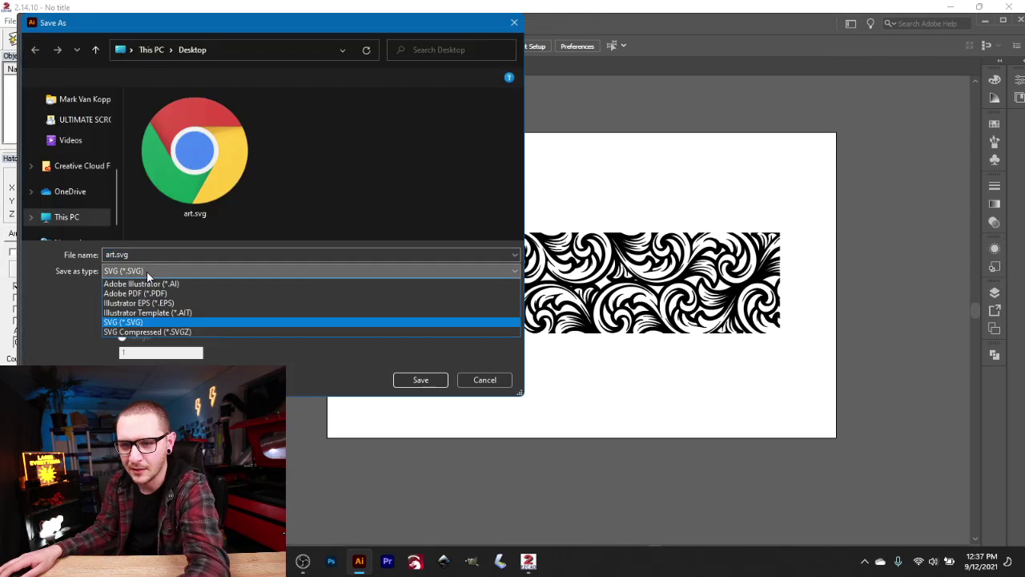
pyautogui.click(134, 323)
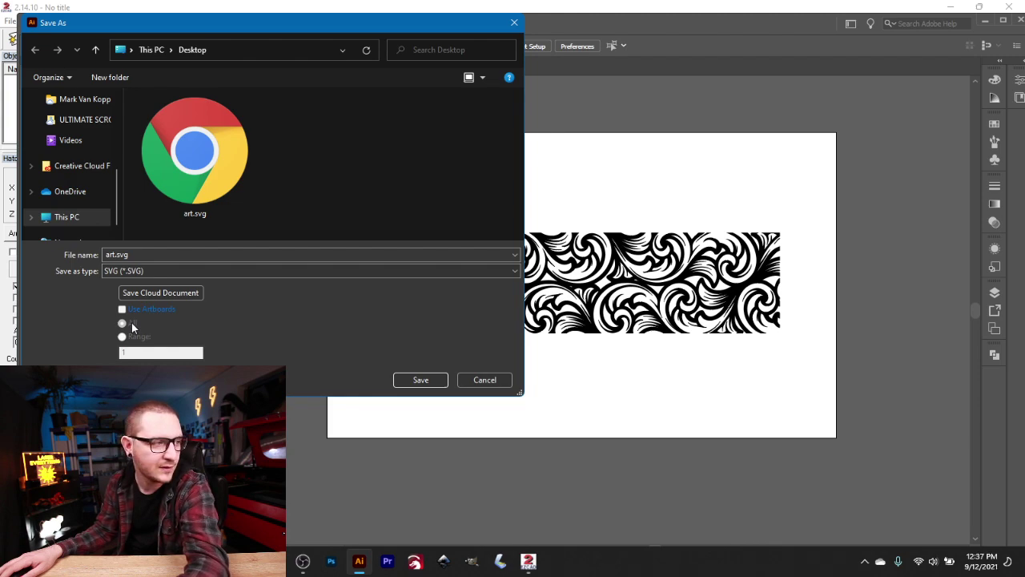
pyautogui.click(416, 380)
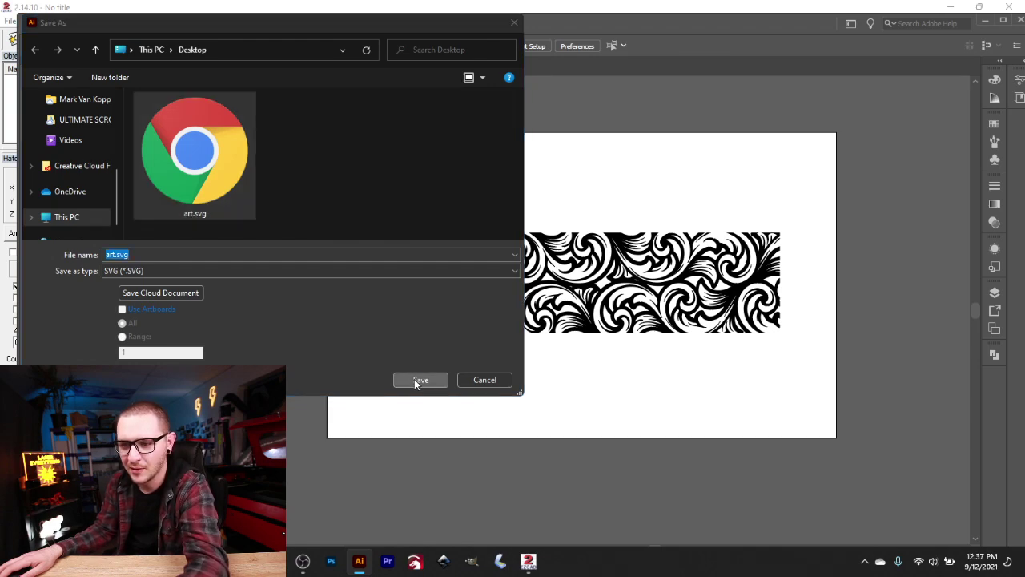
pyautogui.click(533, 325)
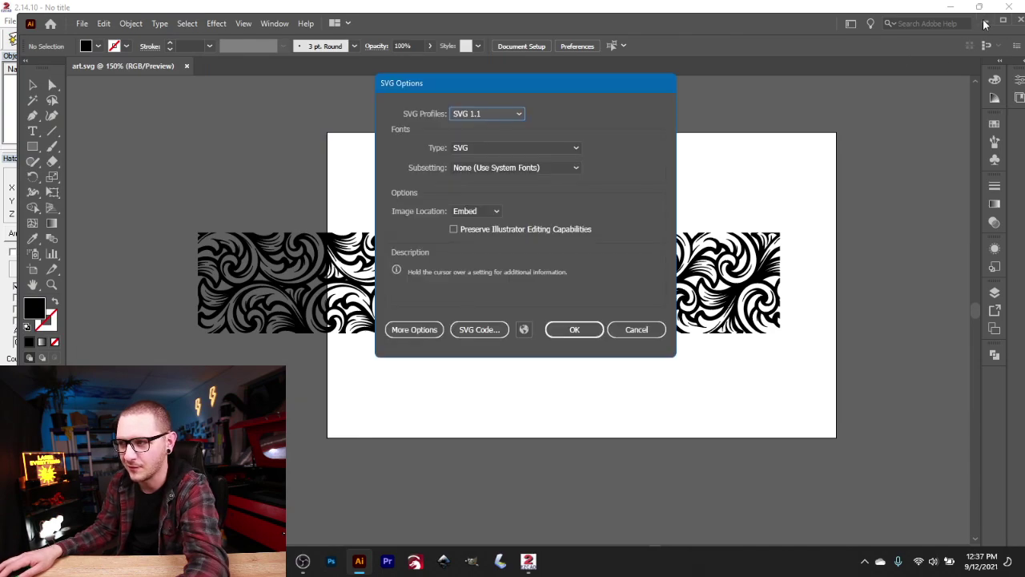
# - Finish the SVG export with the SVG 1.1 profile and return to EzCad2
pyautogui.click(493, 113)
pyautogui.click(494, 113)
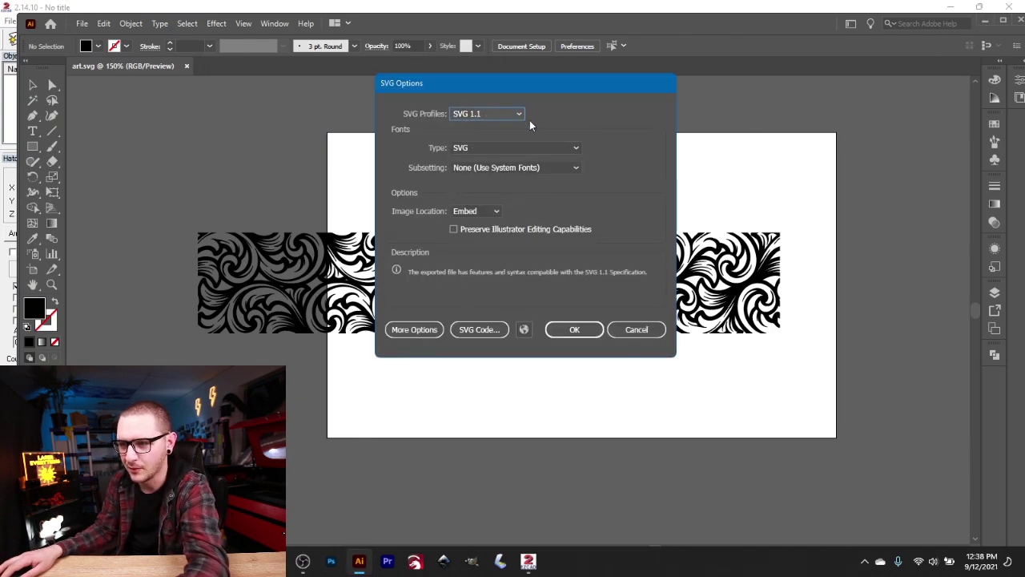
pyautogui.click(575, 329)
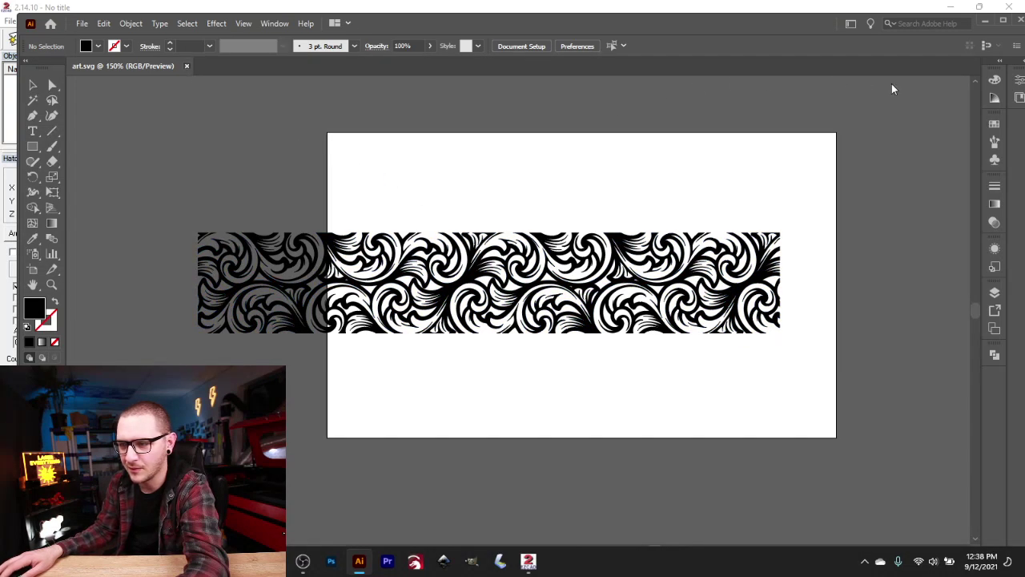
pyautogui.hotkey('ctrl', 'w')
pyautogui.click(771, 6)
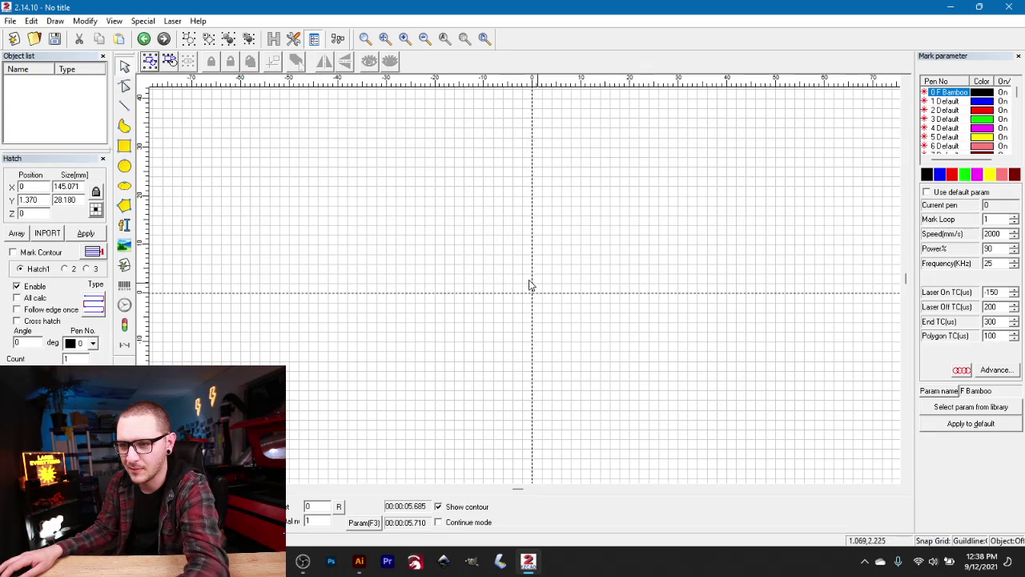
# - Import art.svg from the Desktop as a vector file and center it on the work area origin
pyautogui.hotkey('ctrl', 'o')
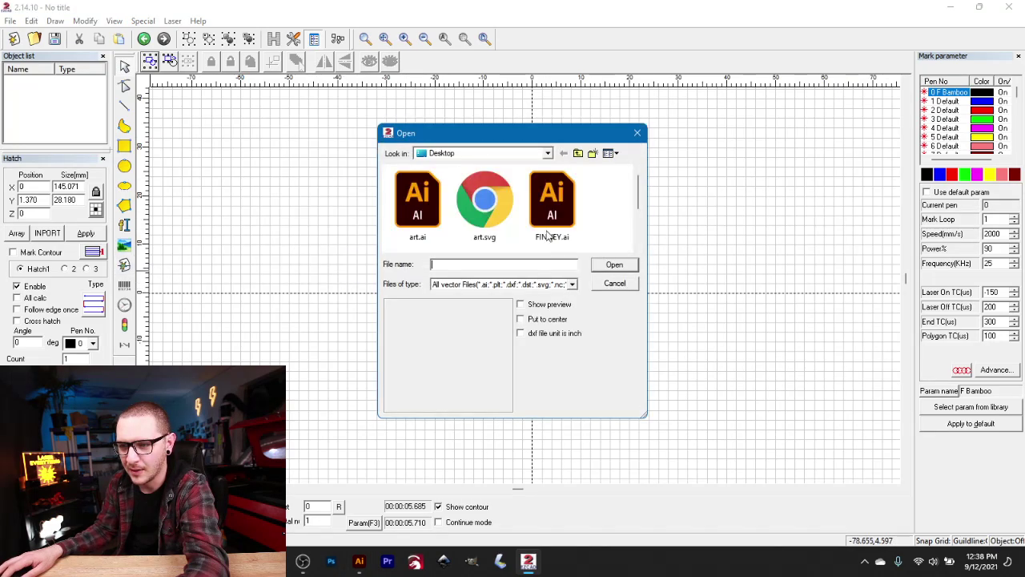
pyautogui.click(485, 204)
pyautogui.click(613, 265)
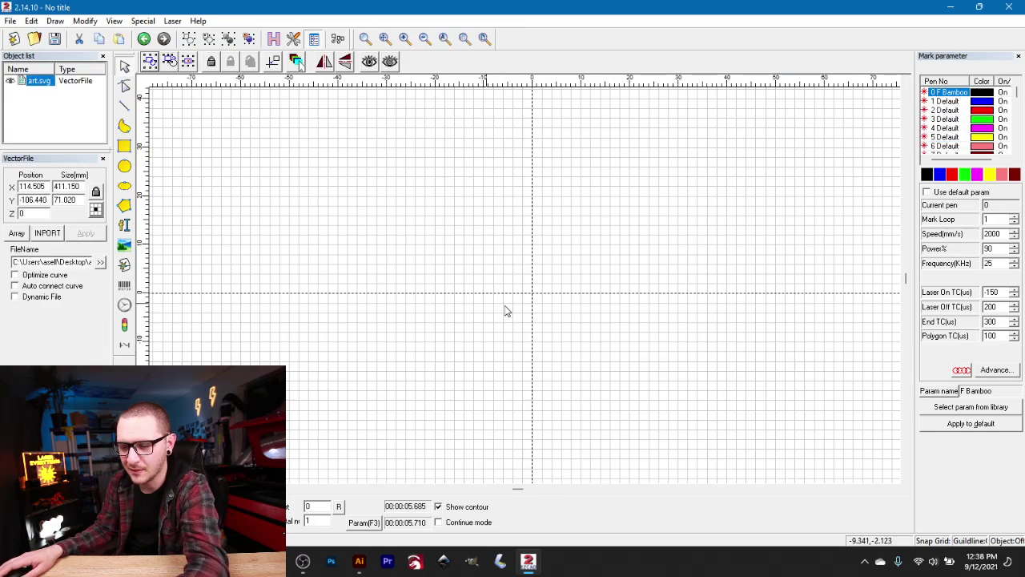
pyautogui.hotkey('ctrl', 'e')
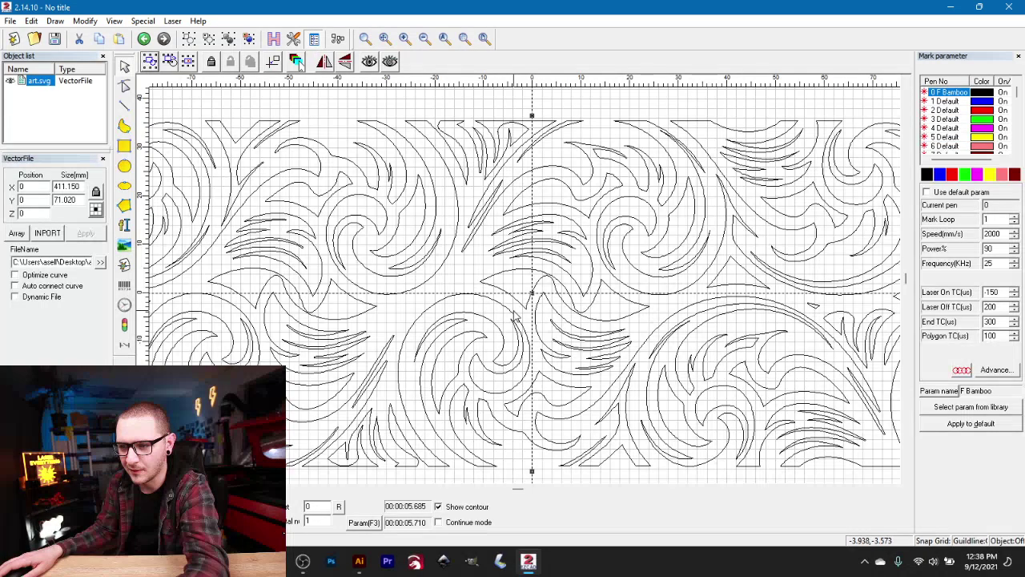
# - Scale the imported scroll-pattern band proportionally to a width of 145 mm
pyautogui.scroll(-5, 516, 320)
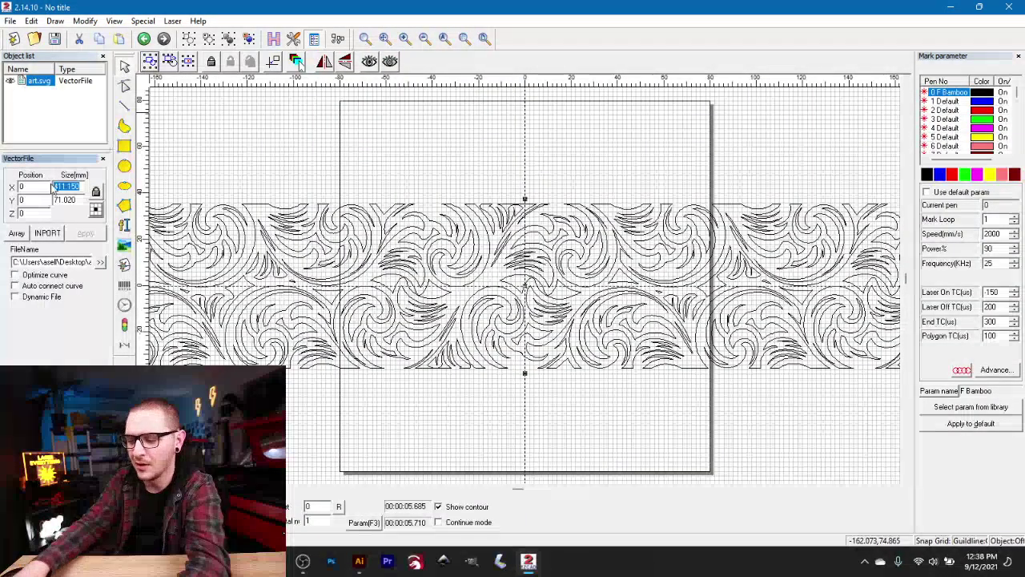
pyautogui.write('145m')
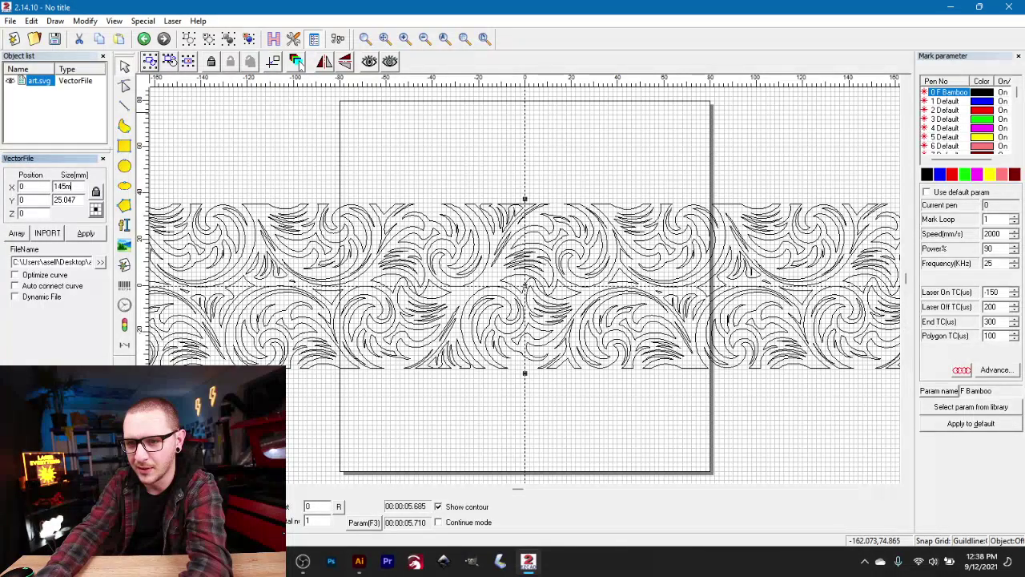
pyautogui.press('Return')
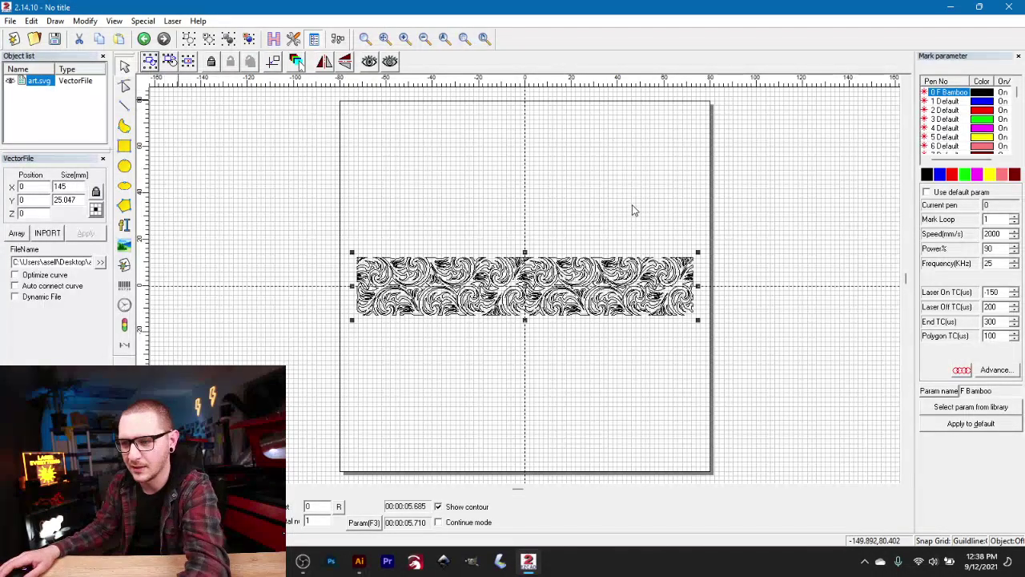
pyautogui.scroll(3, 525, 286)
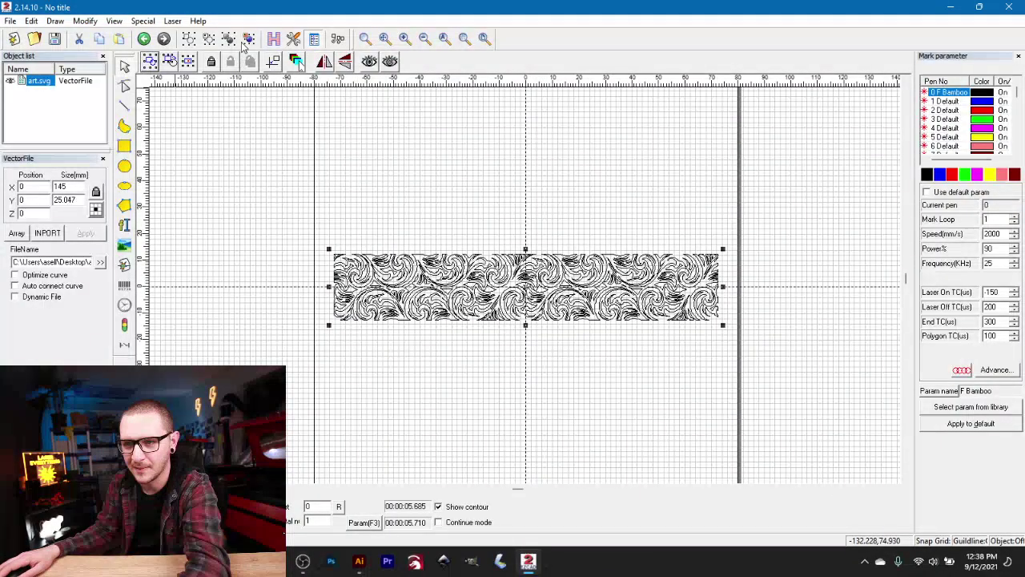
# - Hatch the scroll-pattern band at 0 degrees with a 0.05 mm line distance and check the fill up close
pyautogui.click(273, 39)
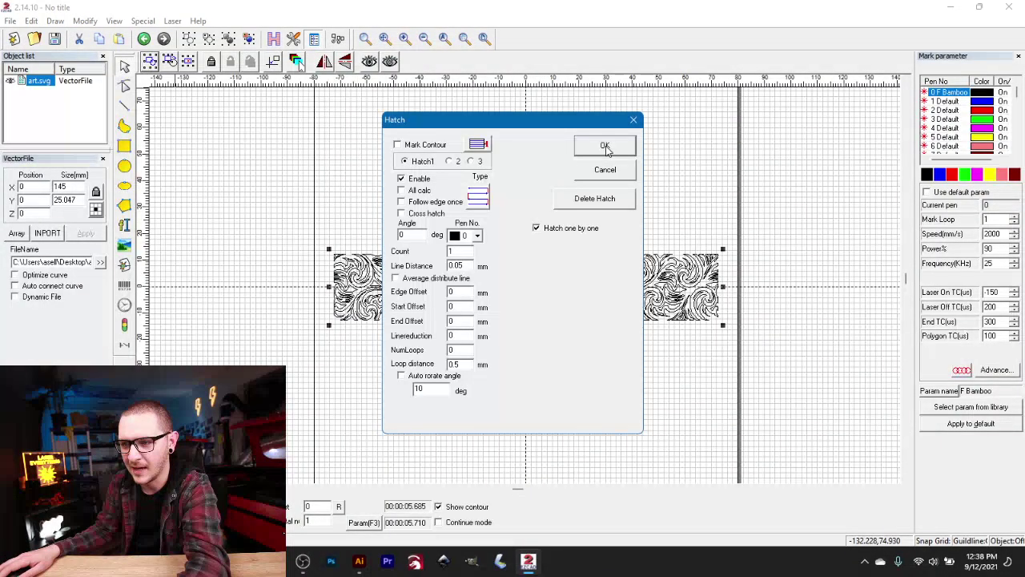
pyautogui.click(603, 149)
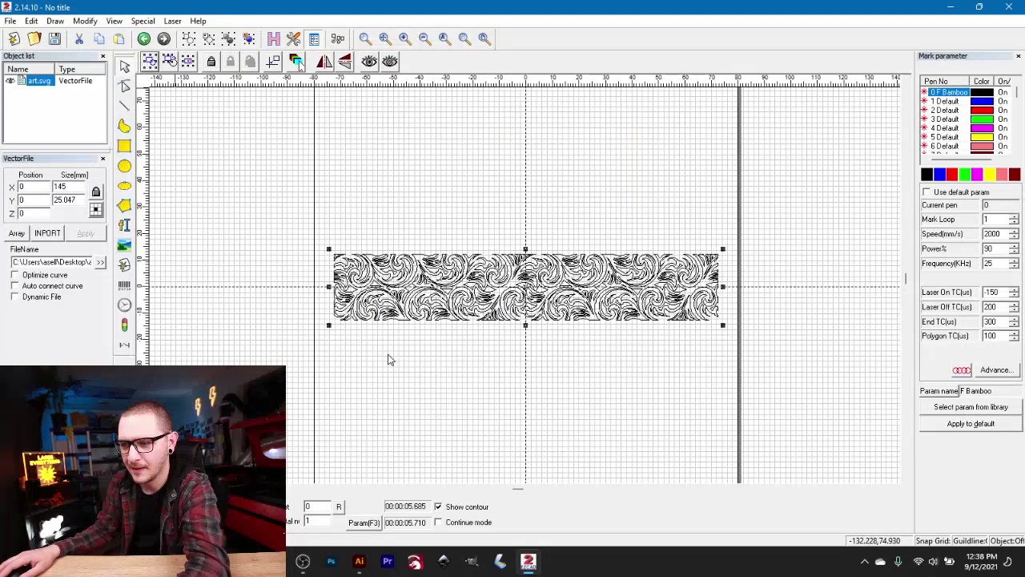
pyautogui.scroll(2, 637, 280)
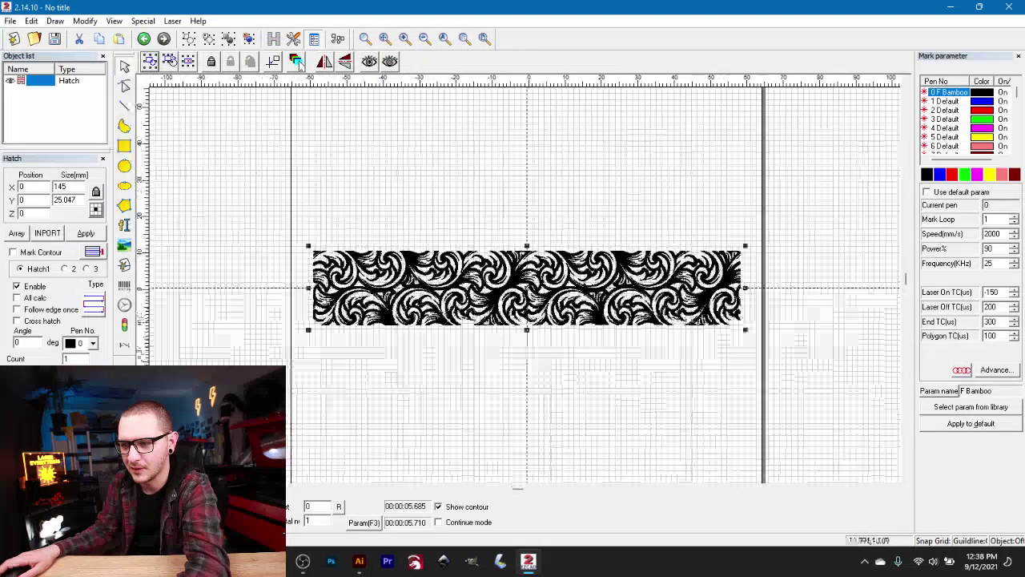
pyautogui.scroll(1, 607, 285)
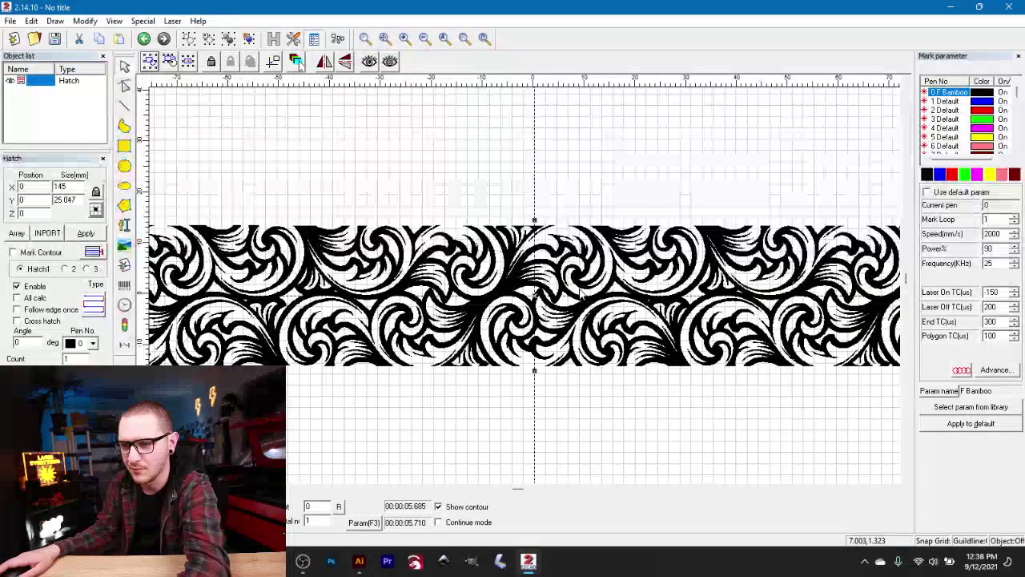
pyautogui.scroll(-1, 561, 287)
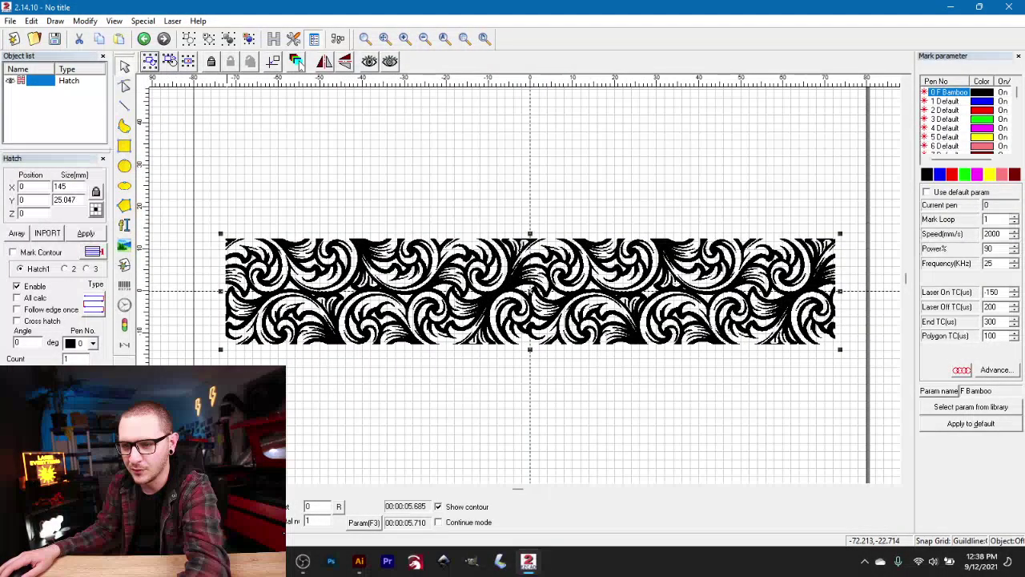
# - Run the red-light preview to align the hatched band, stop it and deselect the band
pyautogui.press('F1')
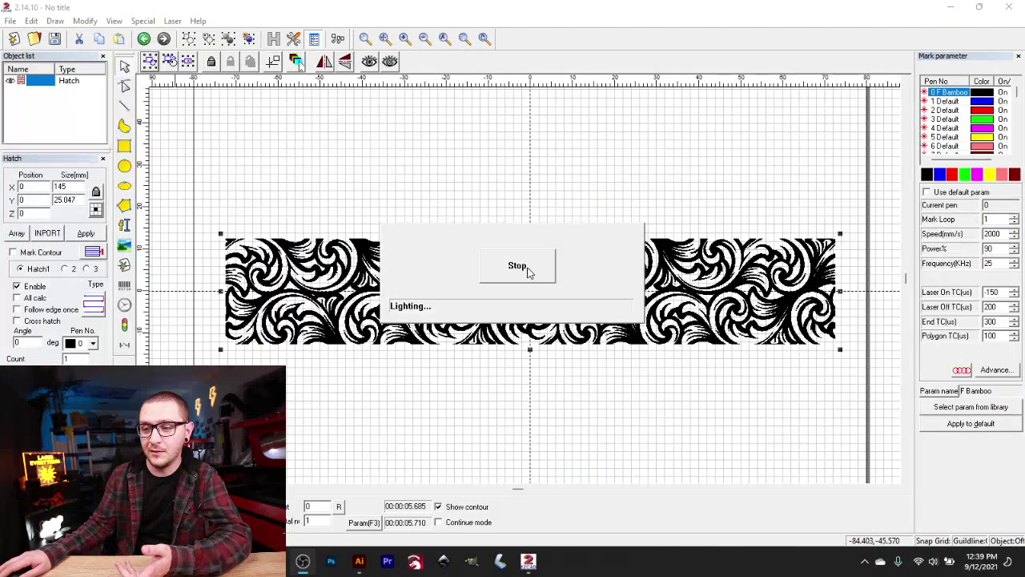
pyautogui.click(528, 267)
pyautogui.click(221, 482)
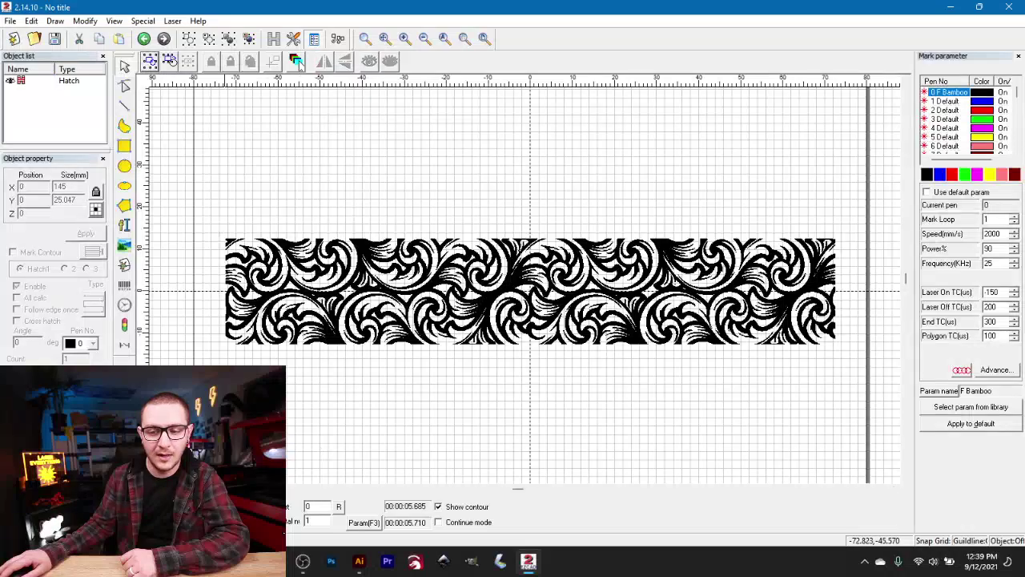